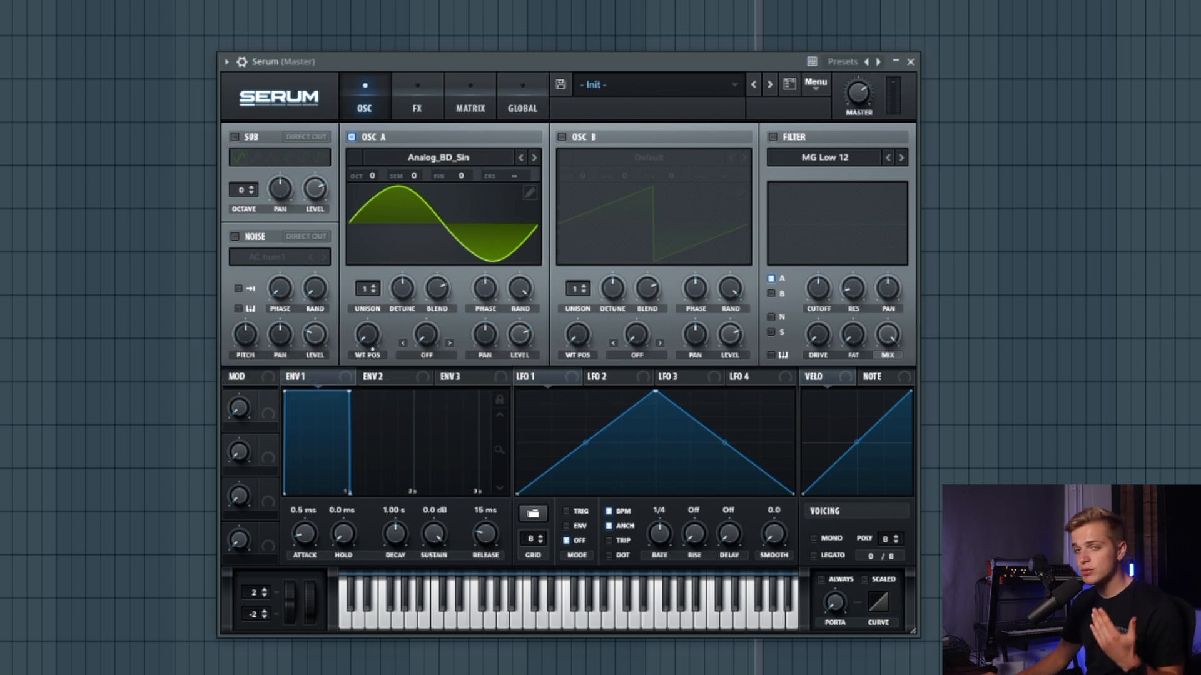
Raise Oscillator A's wavetable position and shape Env 1 with a 549 ms decay, -13.8 dB sustain and 132 ms release.
drag(374, 347, 415, 207)
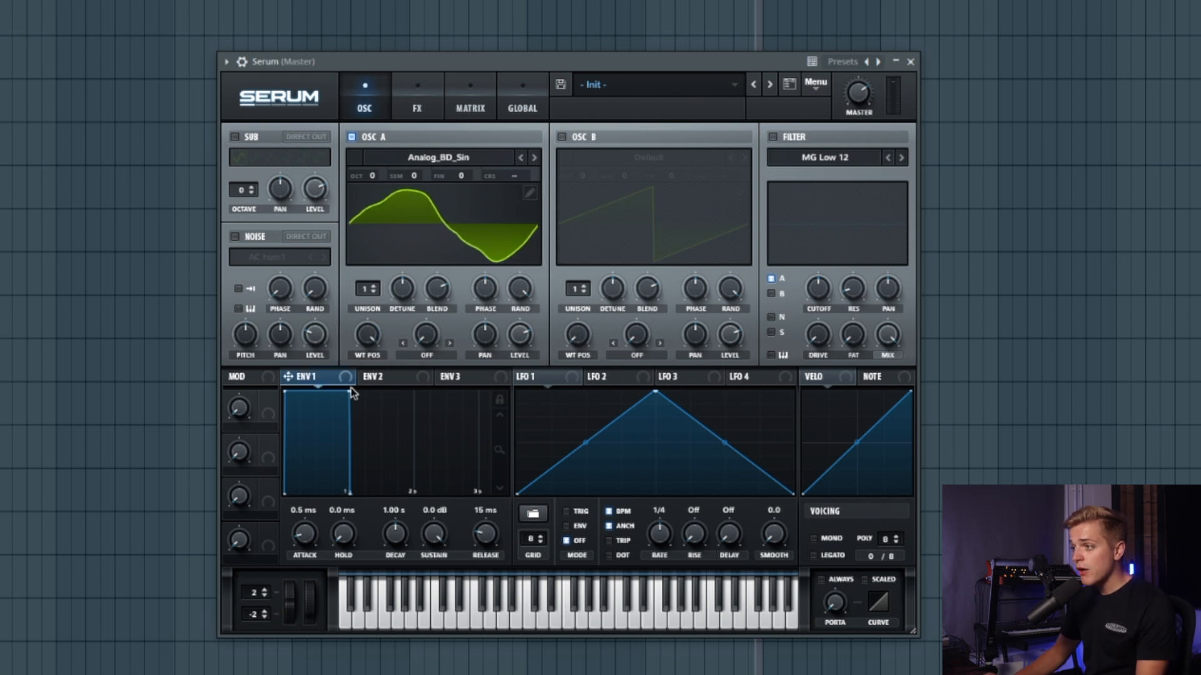
drag(351, 391, 320, 450)
drag(499, 550, 494, 538)
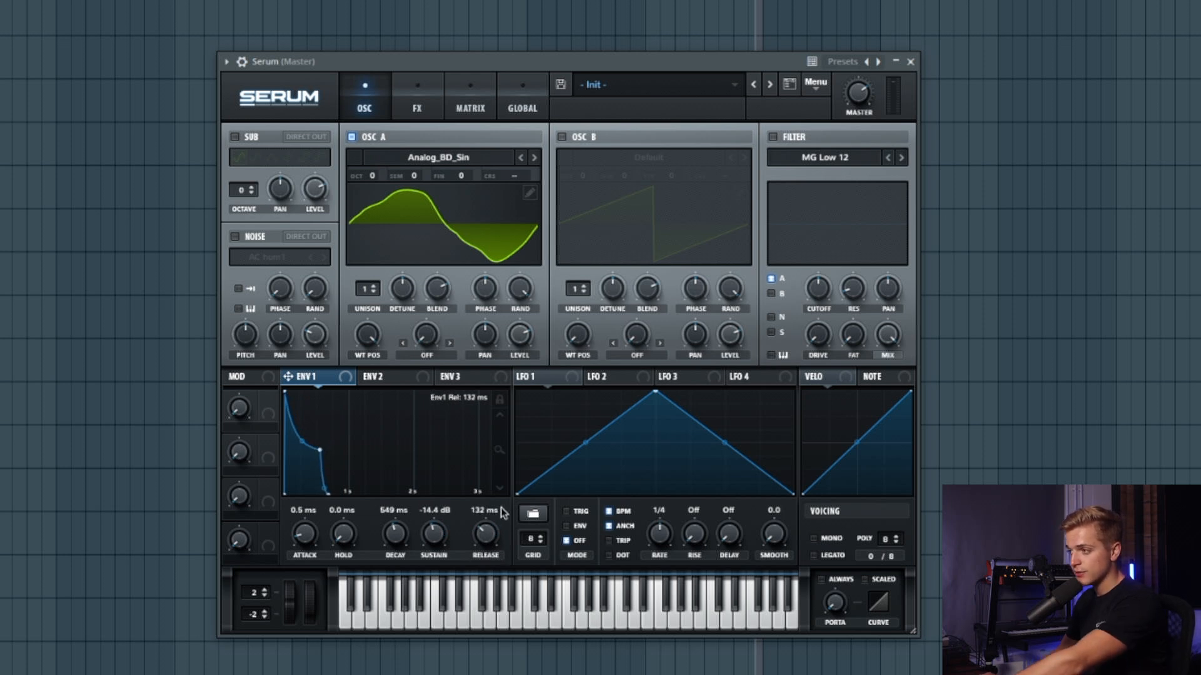
drag(433, 533, 433, 531)
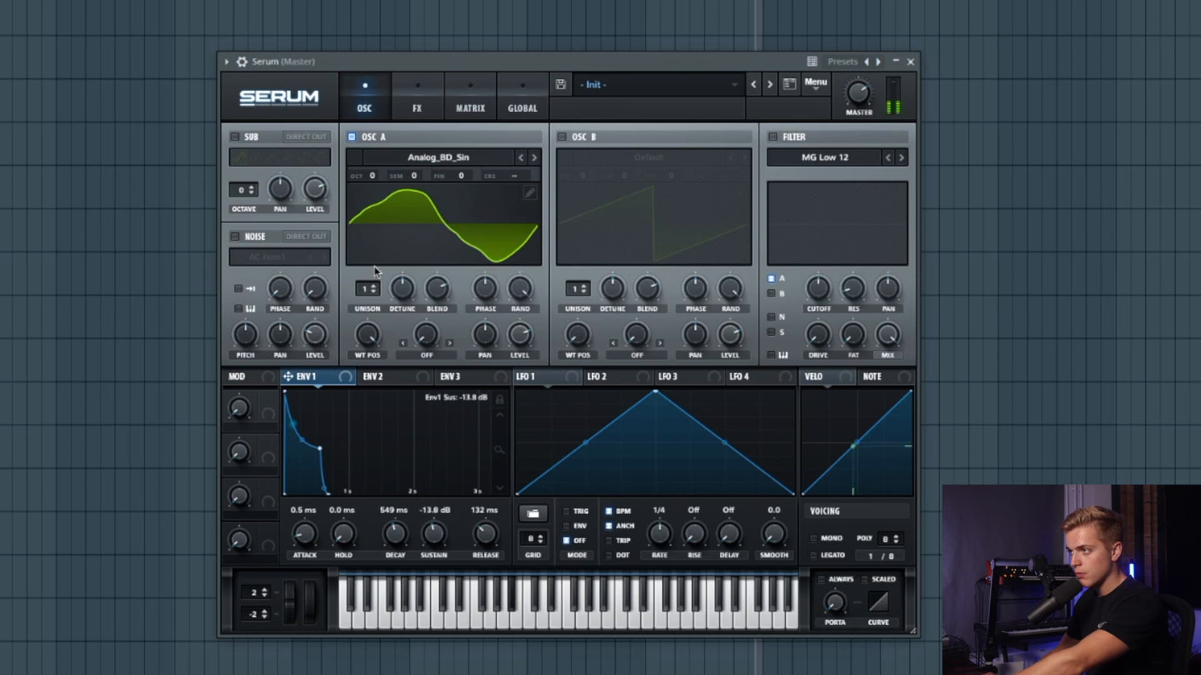
Set Oscillator A's octave to -2 and adjust Env 1 to a 663 ms decay and -16.9 dB sustain.
drag(375, 177, 378, 209)
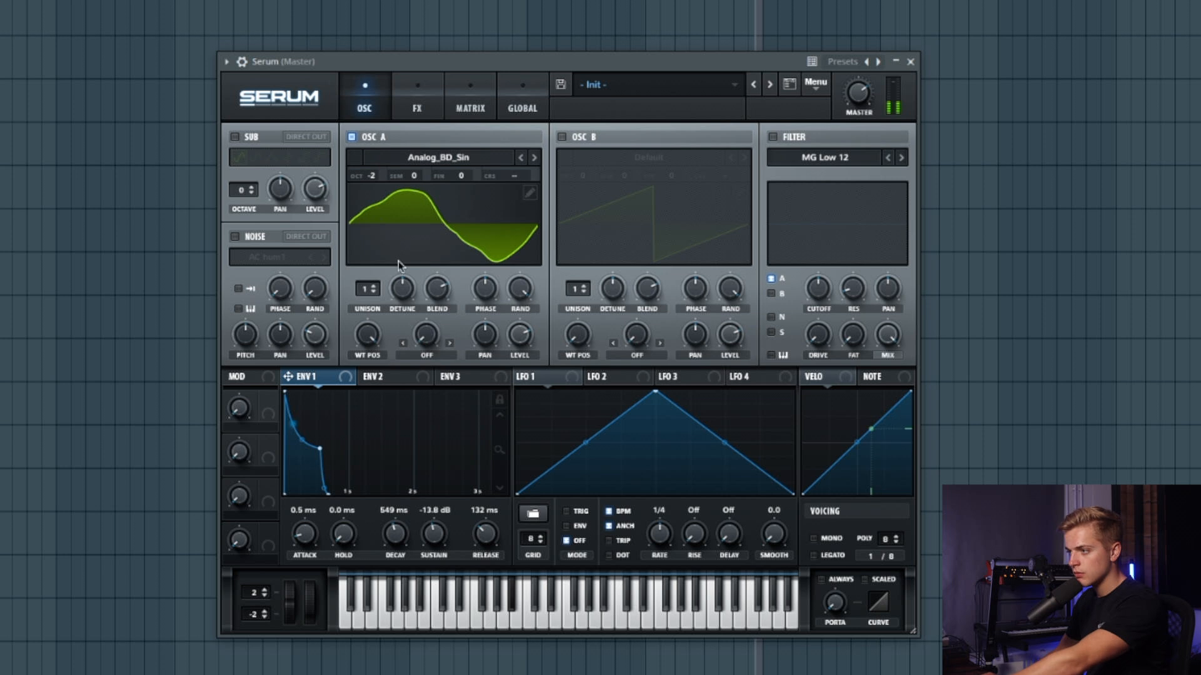
drag(424, 534, 403, 529)
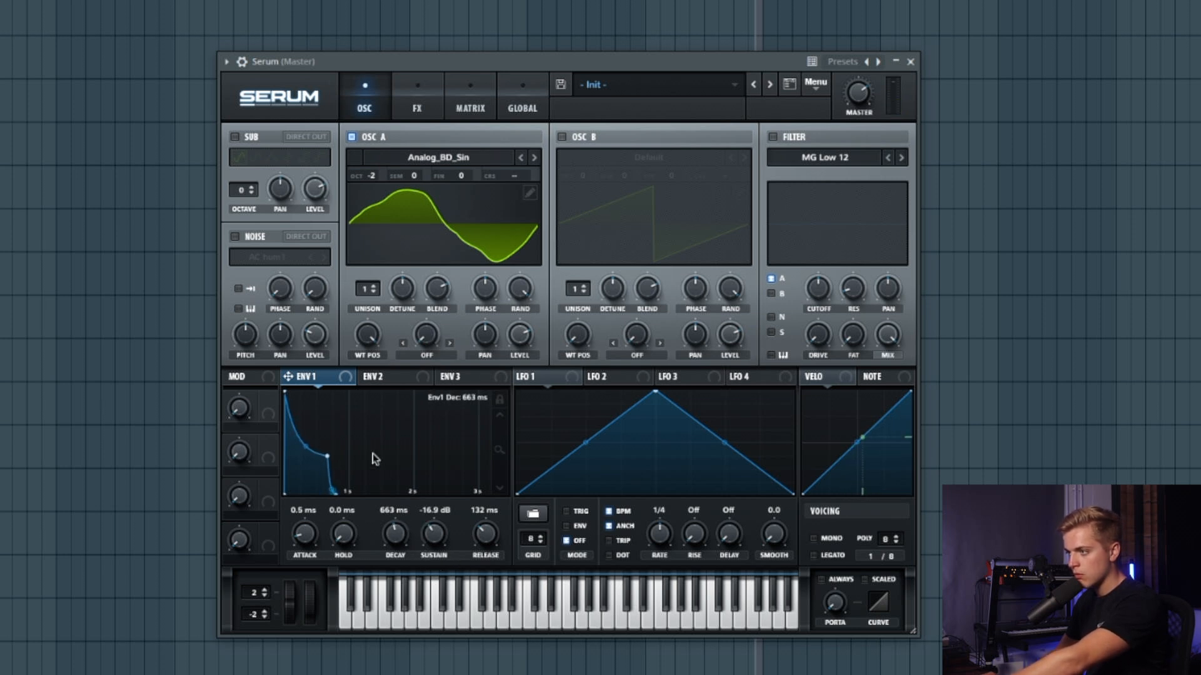
Give Env 2 a 41 ms decay and 0% sustain, and route it to master tuning in the third modulation matrix slot.
click(378, 377)
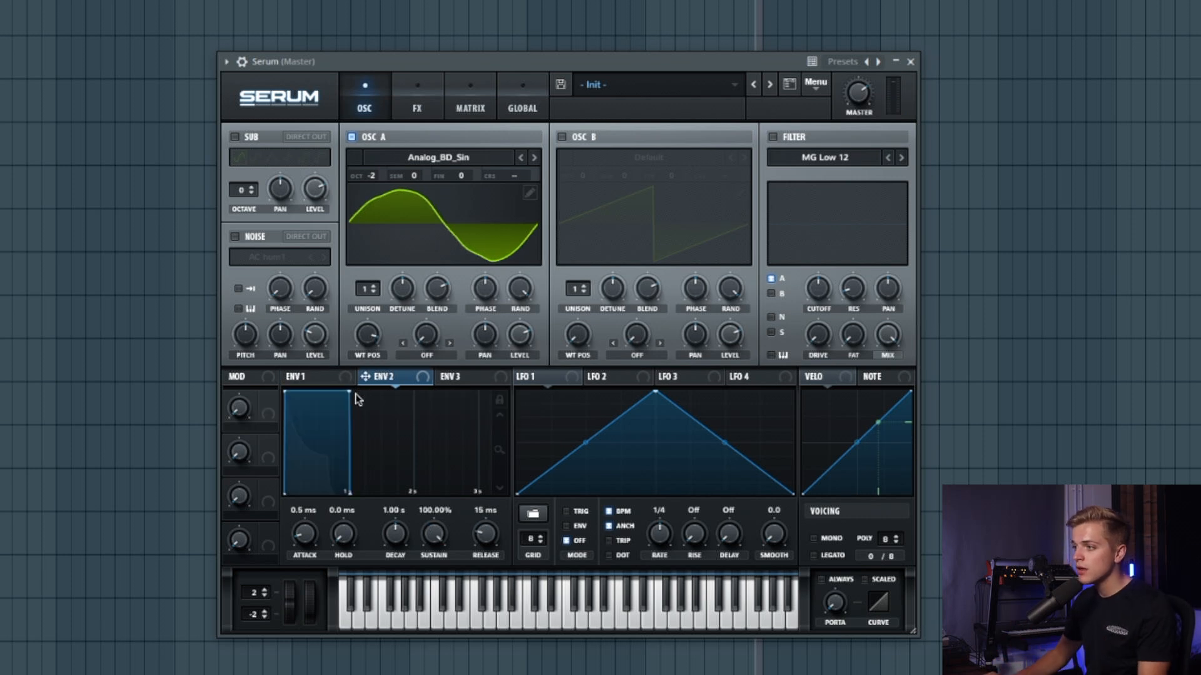
drag(349, 394, 253, 551)
click(470, 103)
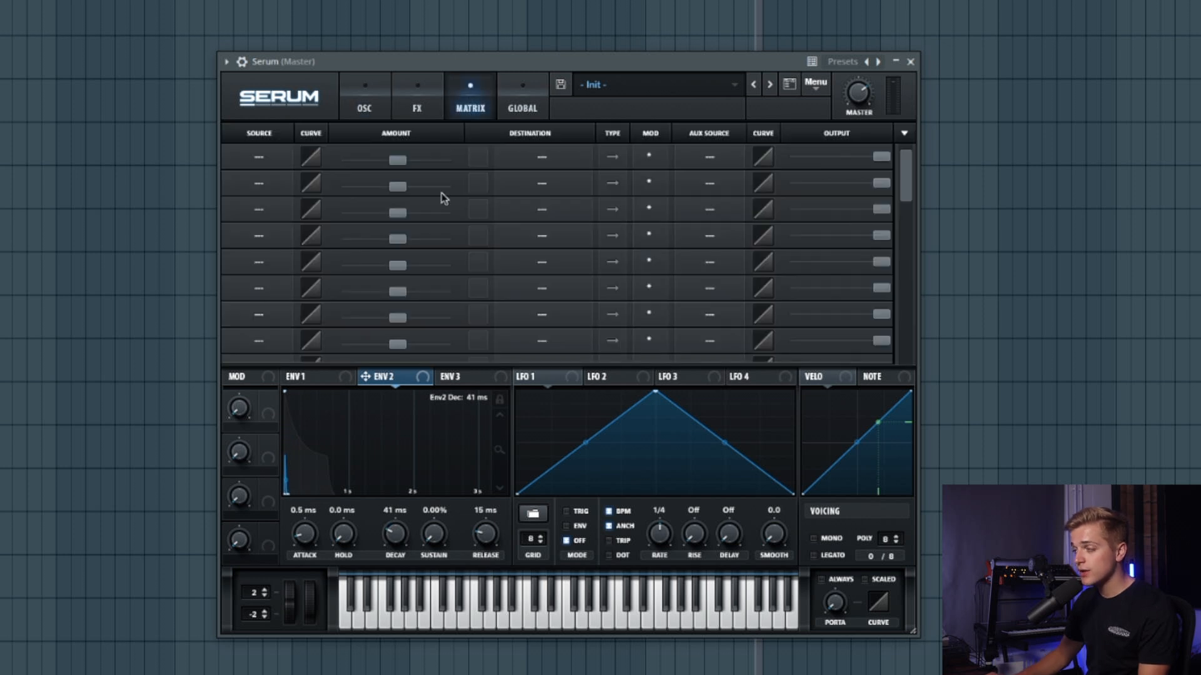
click(255, 218)
click(277, 283)
click(512, 209)
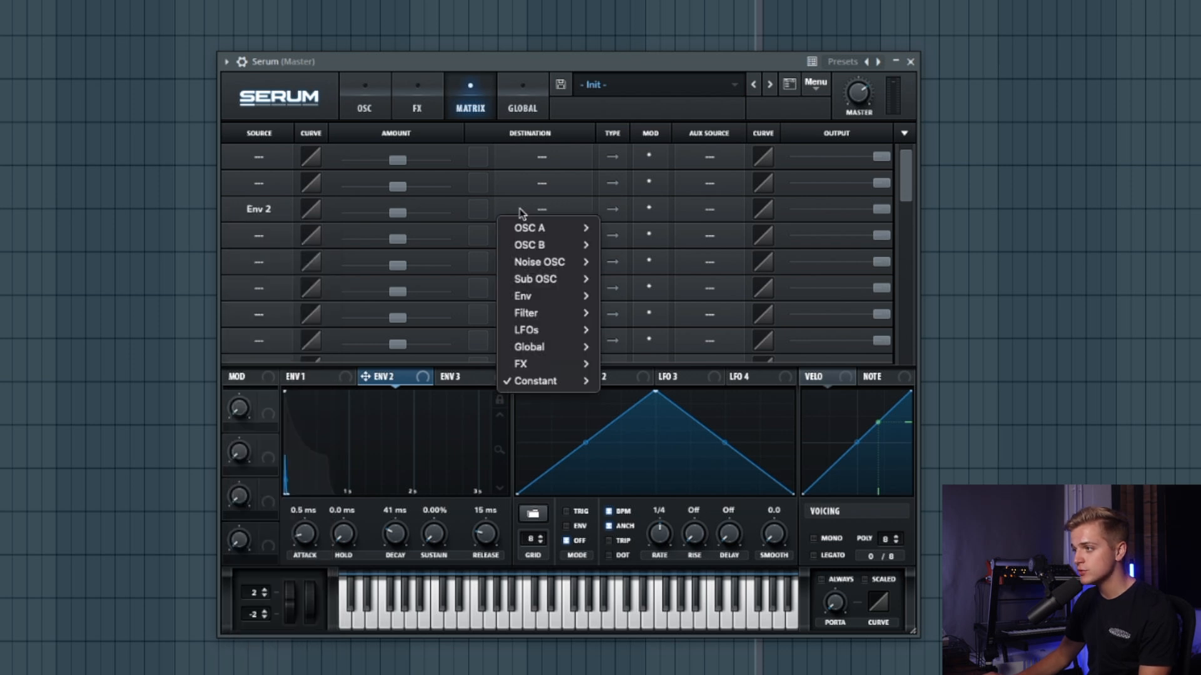
click(606, 347)
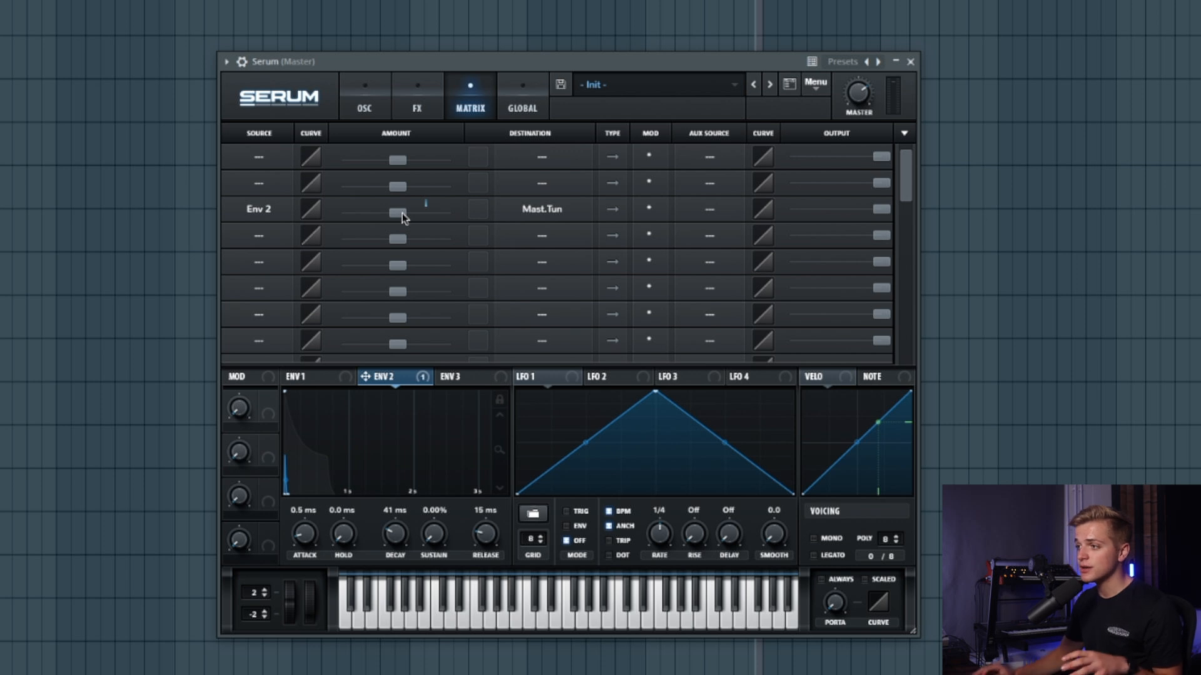
Set the Env 2 to master tuning modulation amount to 37 and Env 2's decay to 38 ms.
drag(403, 212, 447, 238)
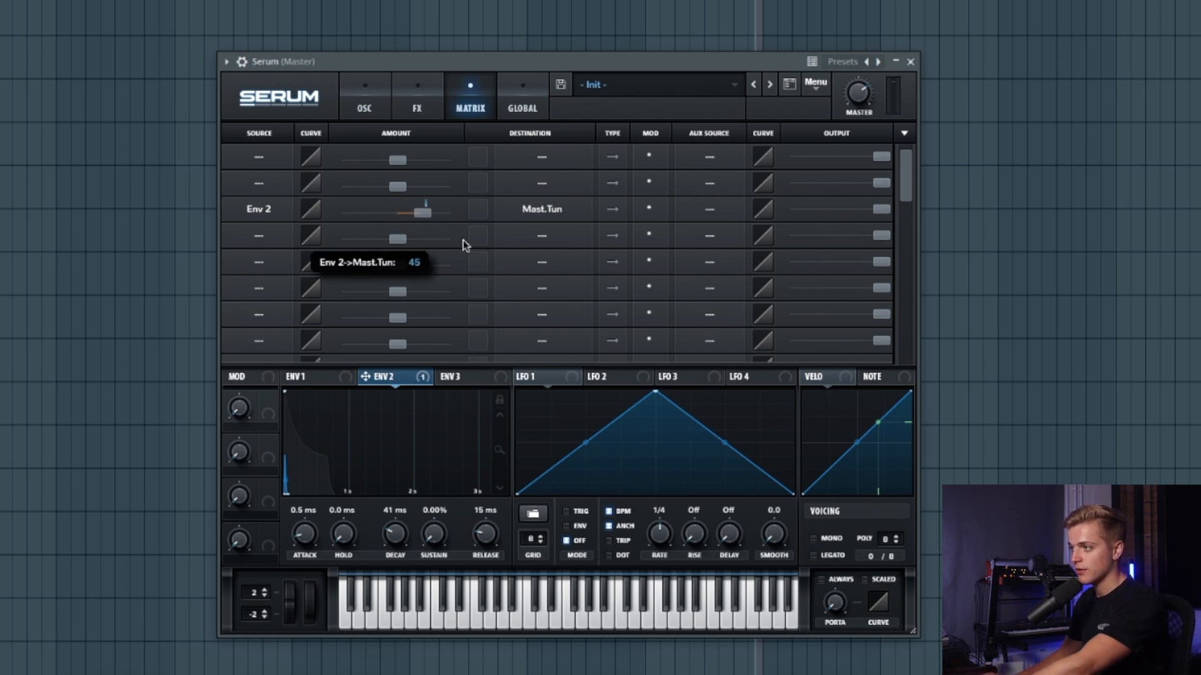
drag(422, 213, 438, 216)
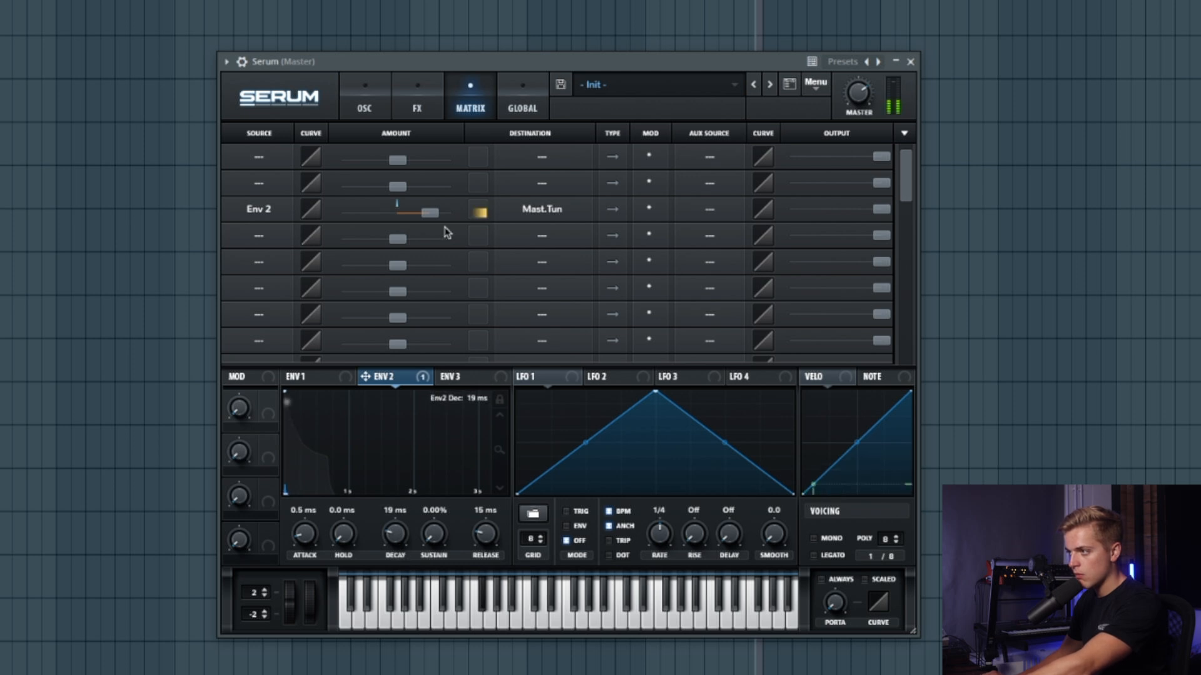
mouse_move(422, 215)
mouse_down()
mouse_move(404, 221)
mouse_move(416, 228)
mouse_up()
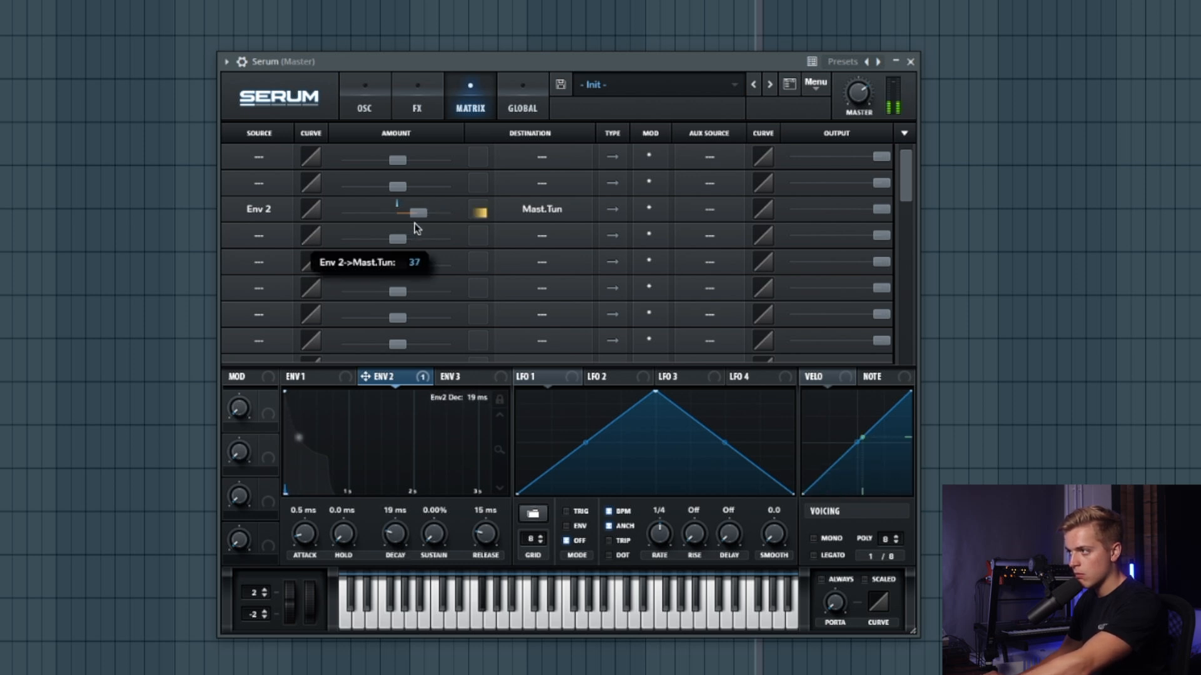
drag(392, 542, 397, 536)
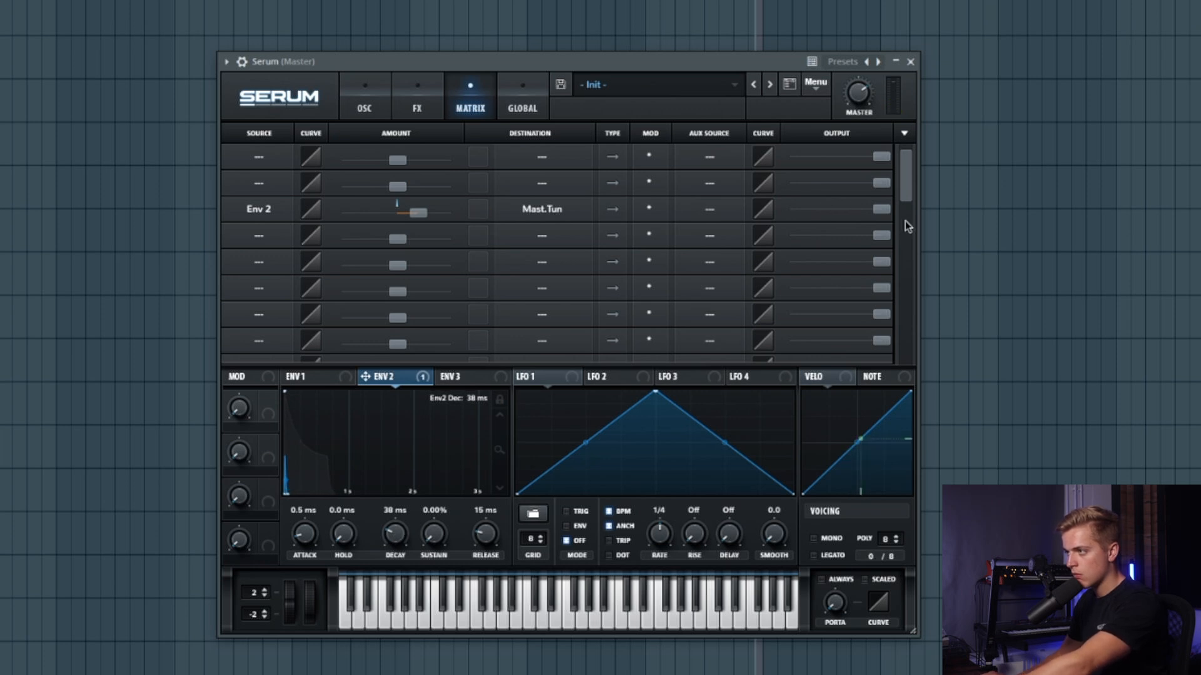
Reduce the output of the Env 2 to master tuning modulation to slightly below 88.
drag(880, 215, 861, 213)
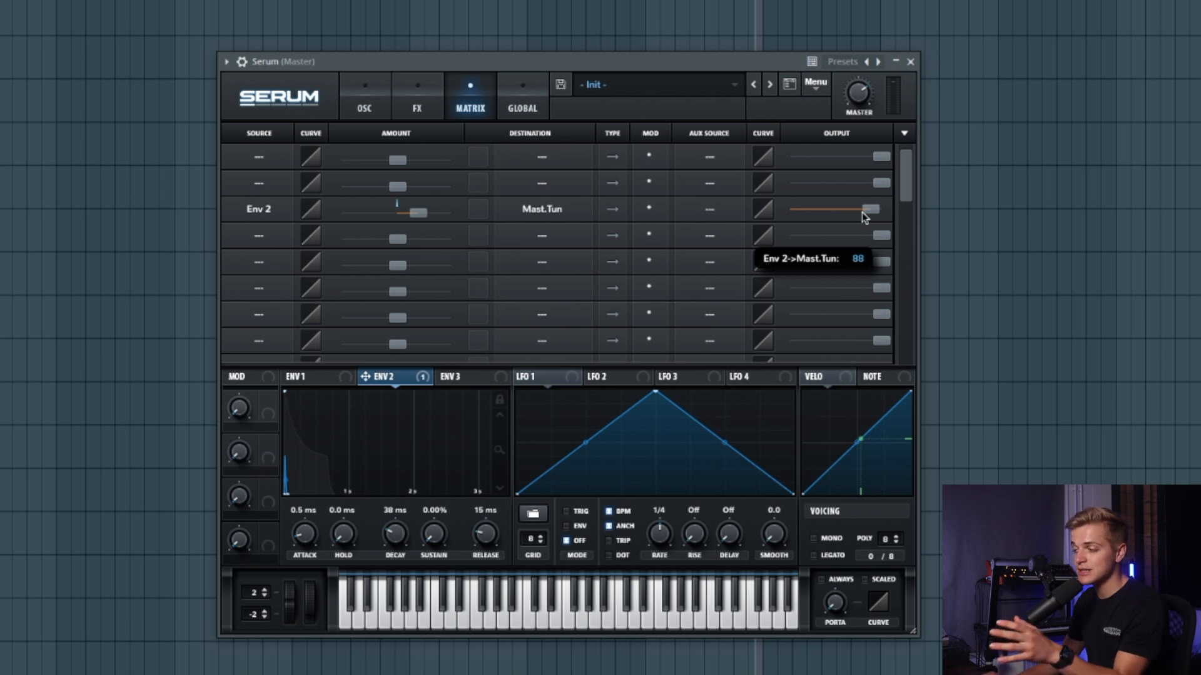
drag(865, 216, 855, 221)
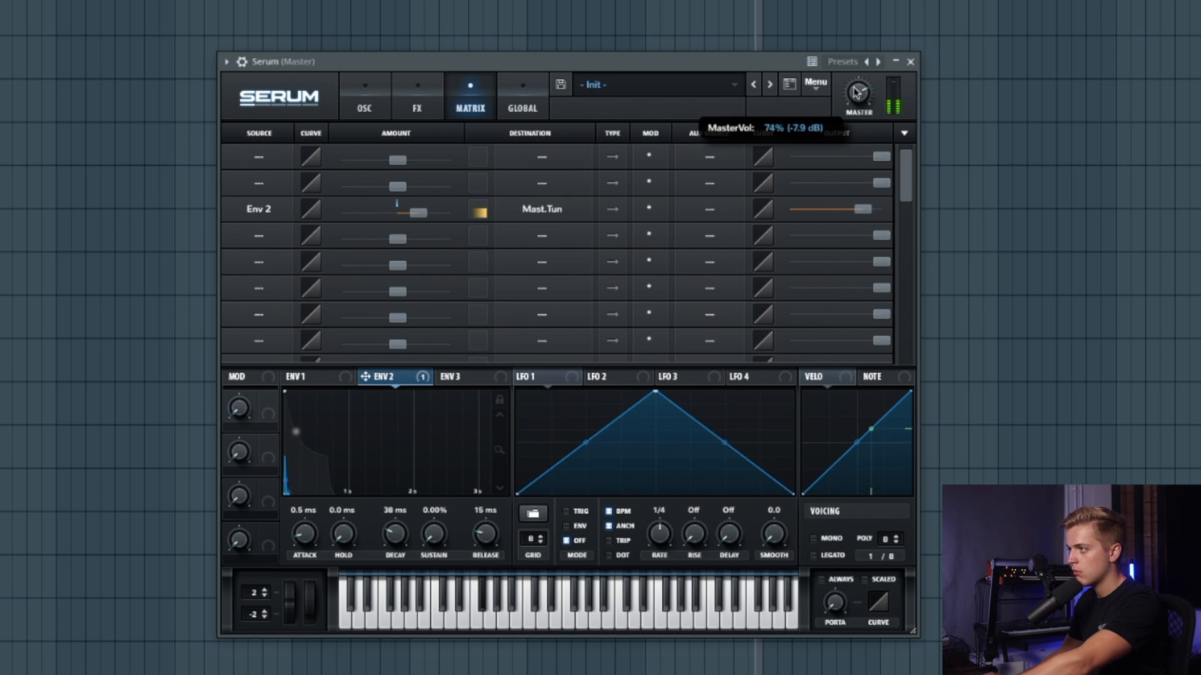
Lower Oscillator A's wavetable position and assign Env 1 to modulate it.
click(402, 89)
click(355, 93)
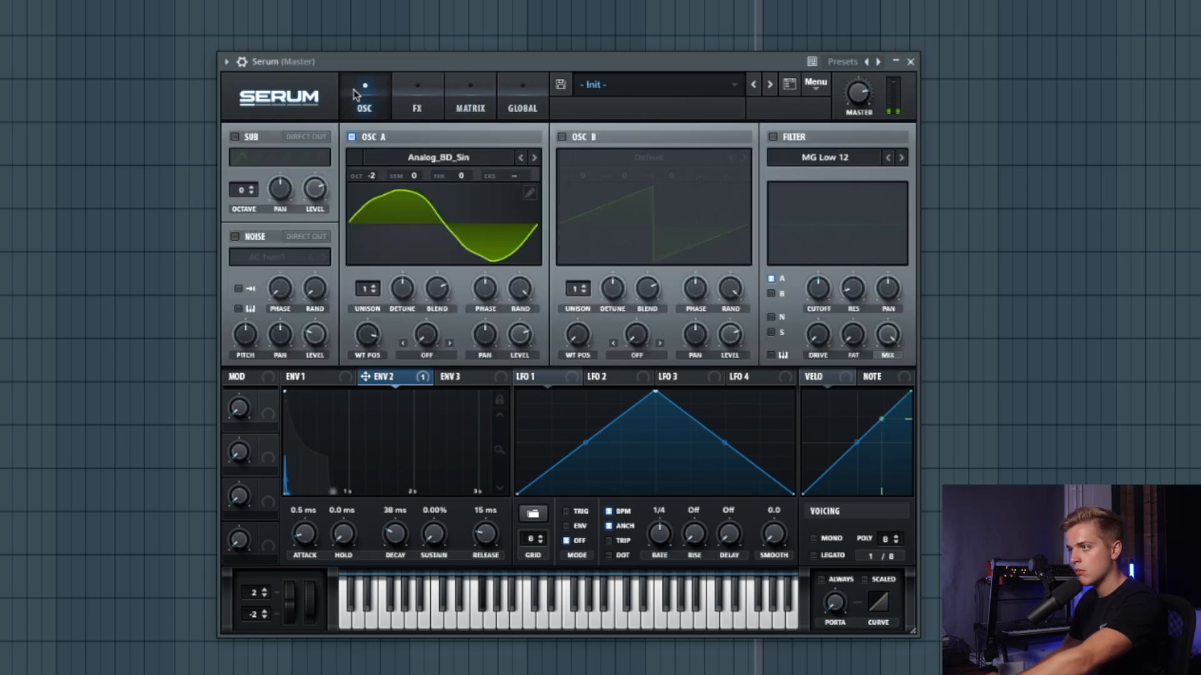
drag(368, 341, 341, 406)
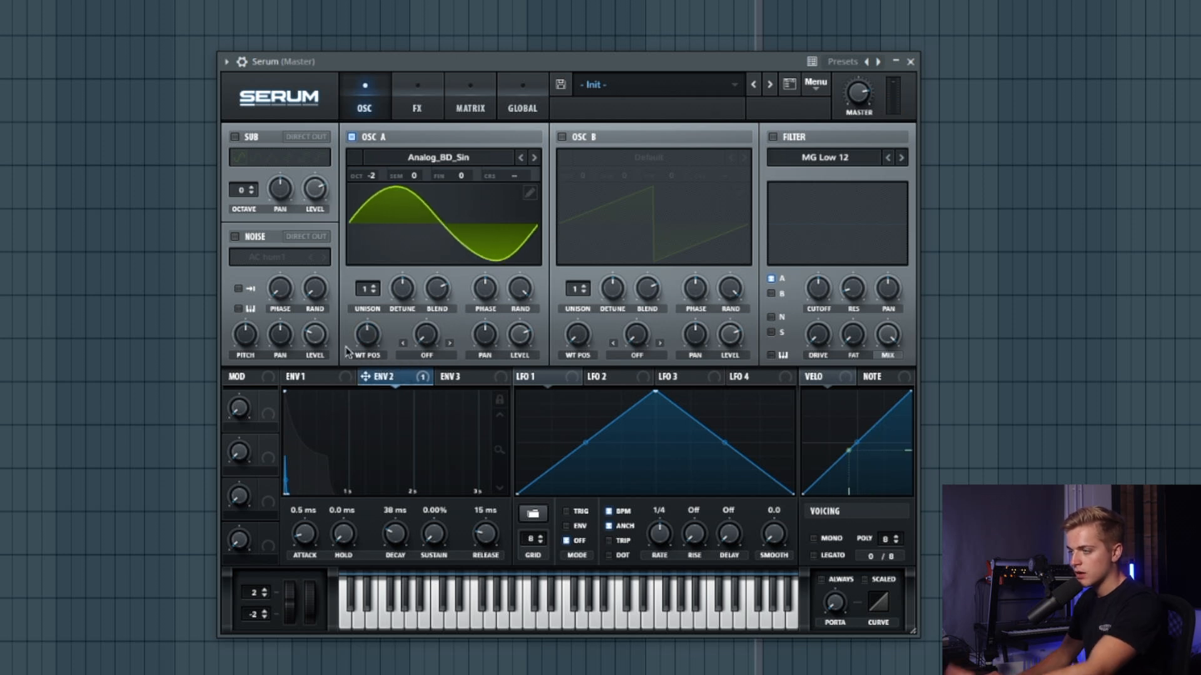
click(320, 376)
drag(366, 337, 378, 311)
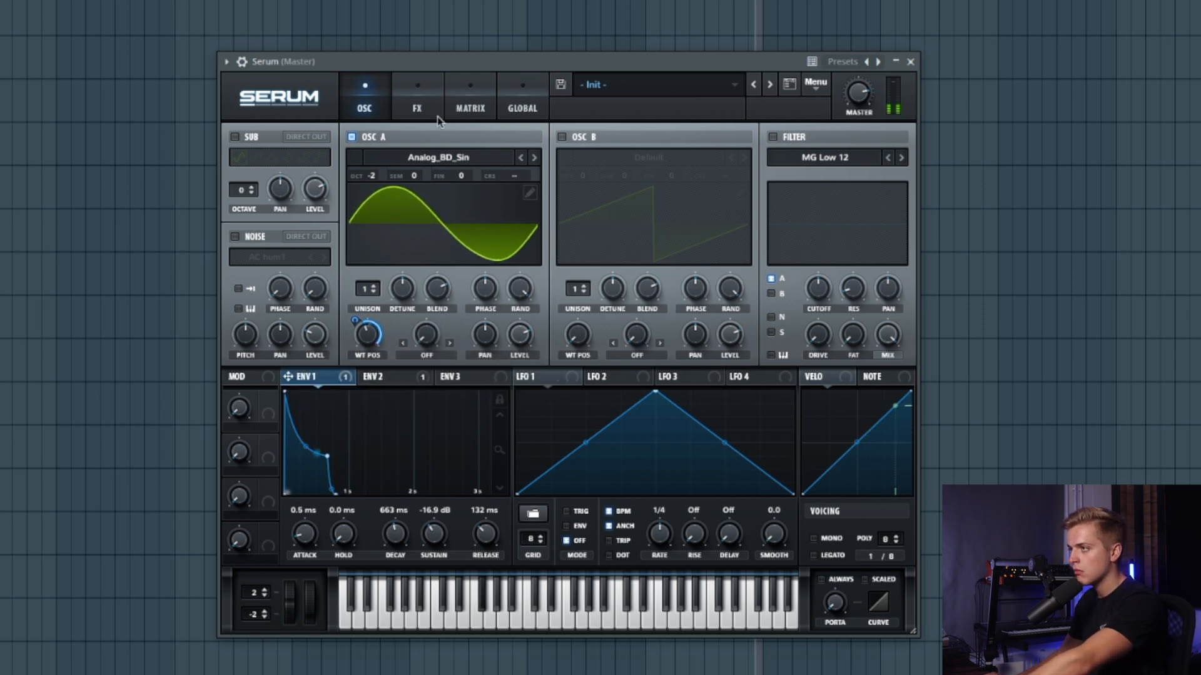
Enable the noise oscillator with the BrightWhite analog noise and turn its level down.
click(417, 102)
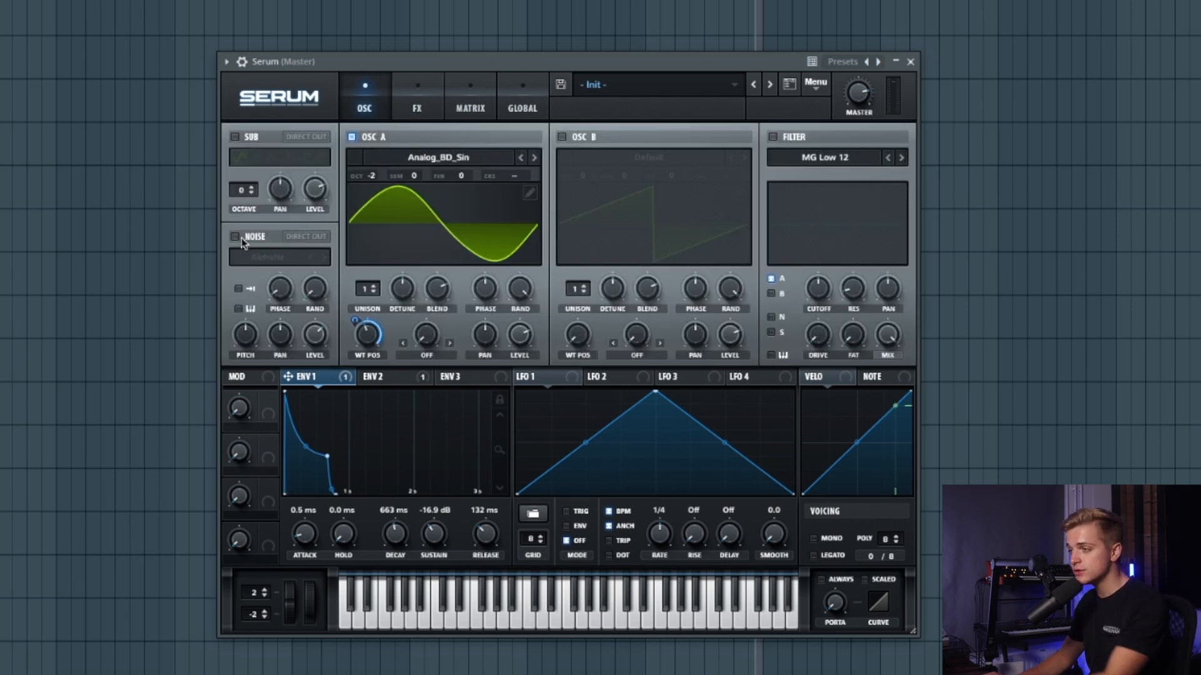
click(235, 236)
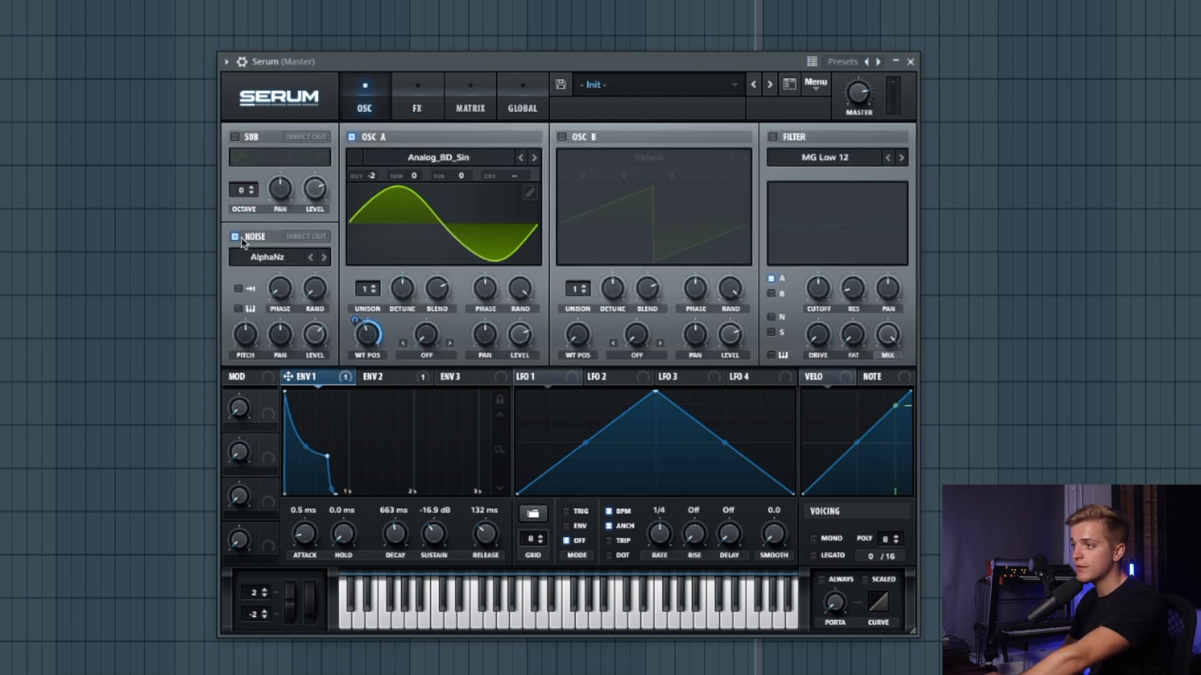
click(267, 257)
mouse_move(270, 276)
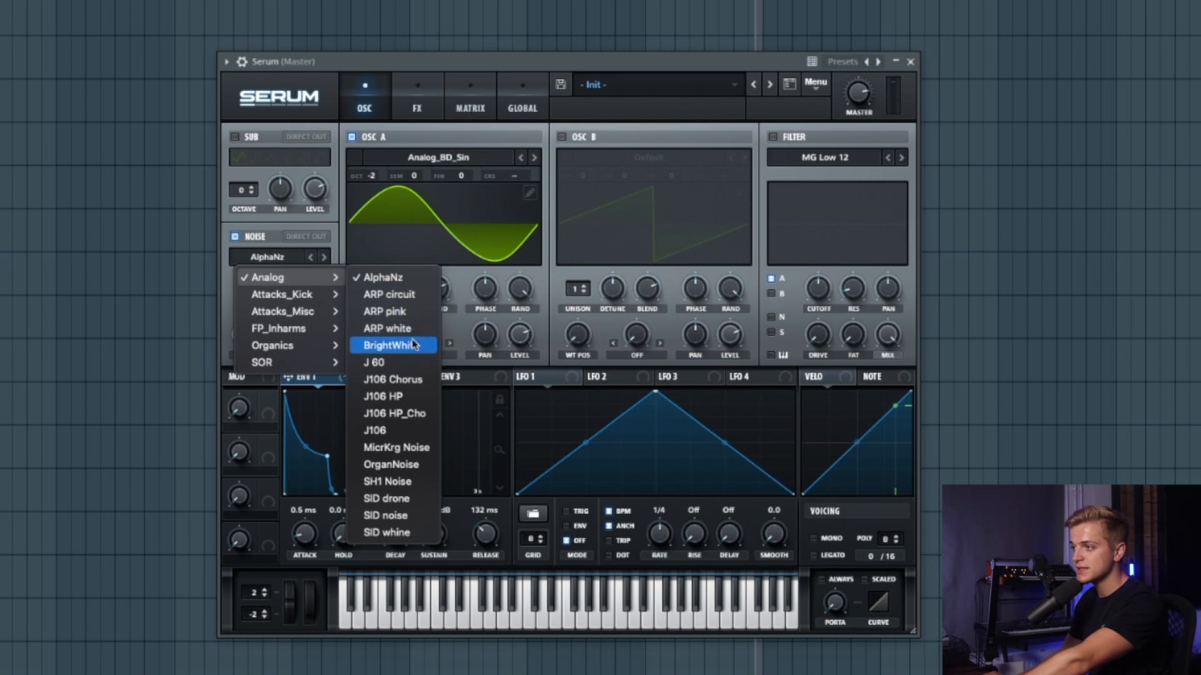
click(391, 345)
drag(308, 358, 286, 390)
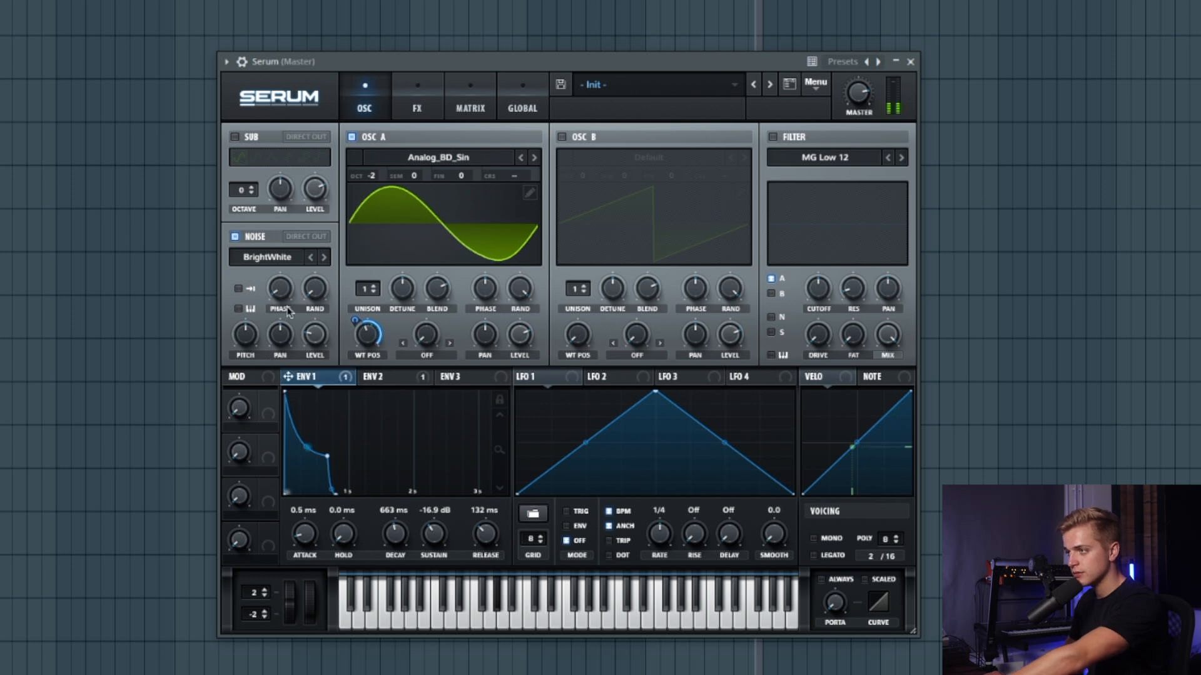
Switch the noise oscillator to the J 60 analog noise, audition it and fine-tune its level.
click(267, 257)
mouse_move(294, 277)
click(380, 363)
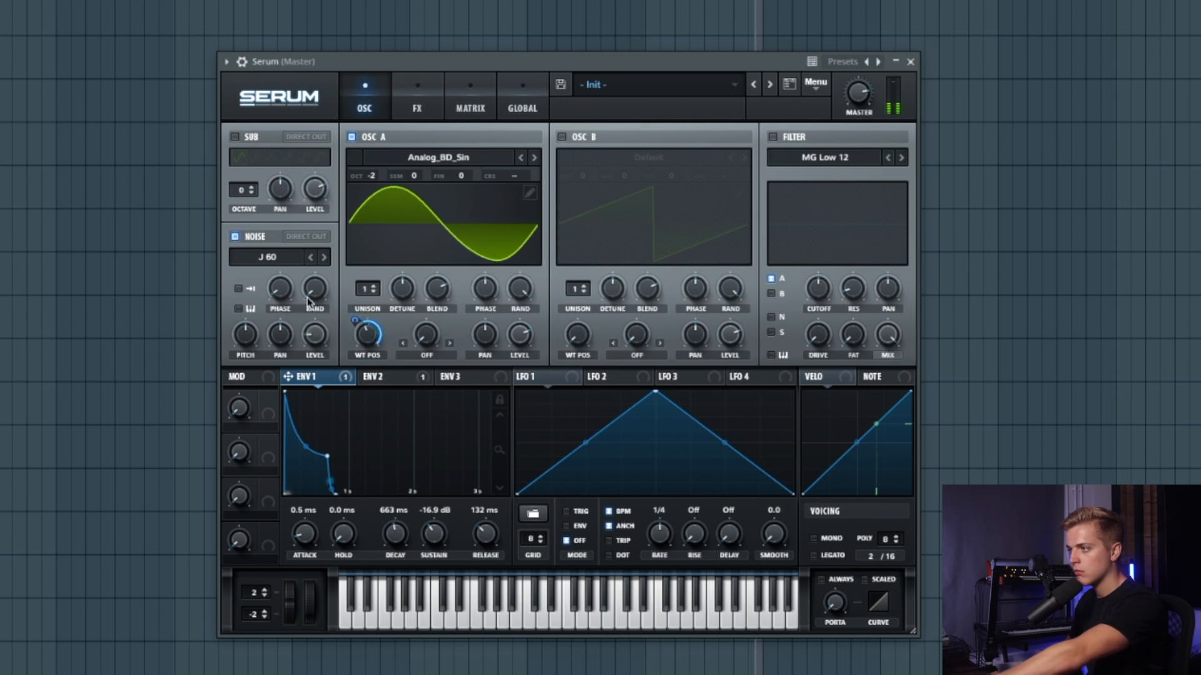
click(492, 606)
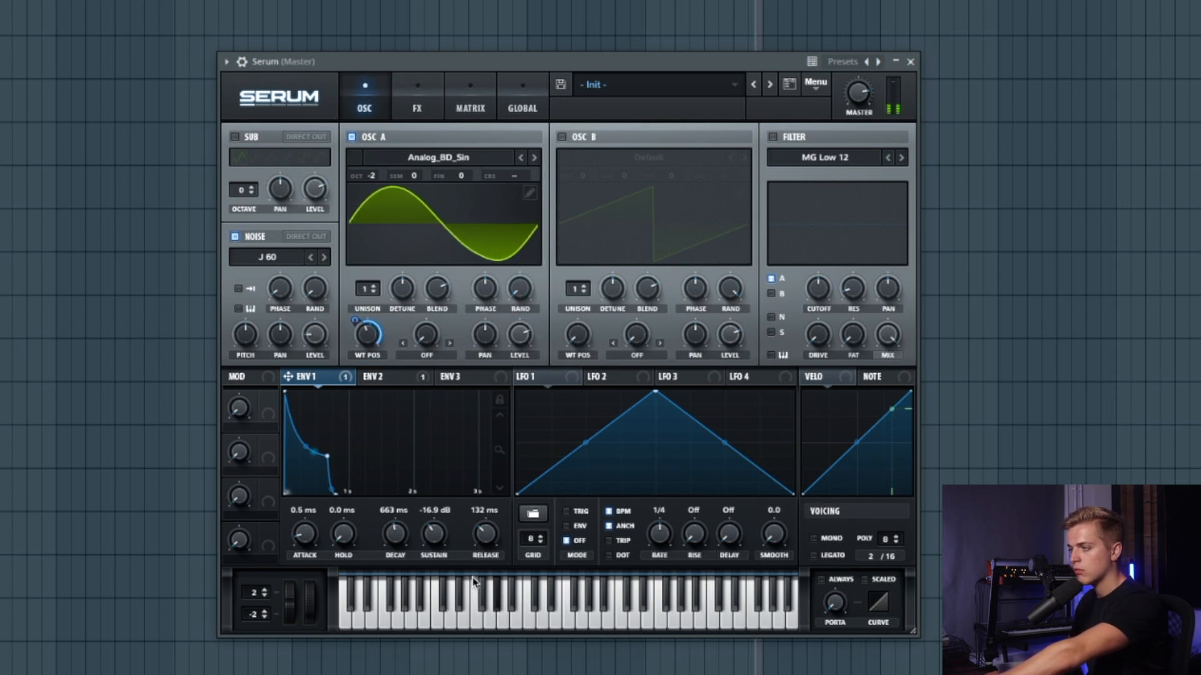
drag(316, 332, 319, 328)
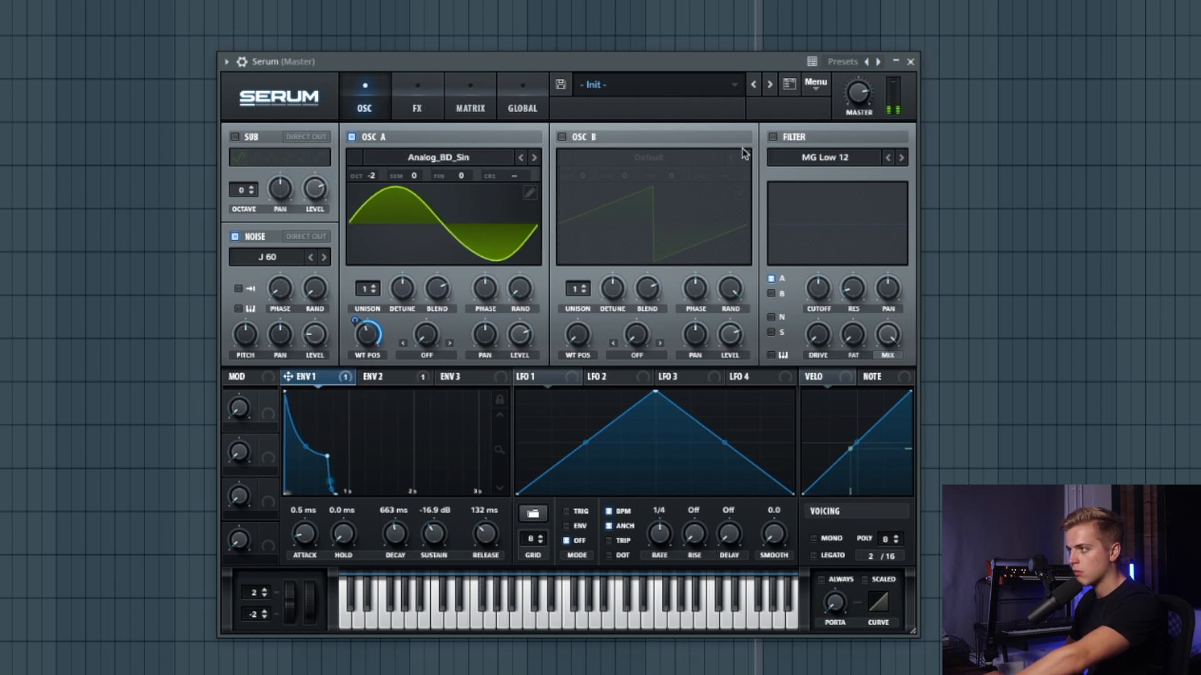
Enable the MG Low 12 filter for the noise only, with its cutoff lowered and modulated by Env 1.
click(773, 137)
click(772, 275)
click(772, 317)
drag(815, 287, 813, 305)
drag(343, 376, 819, 312)
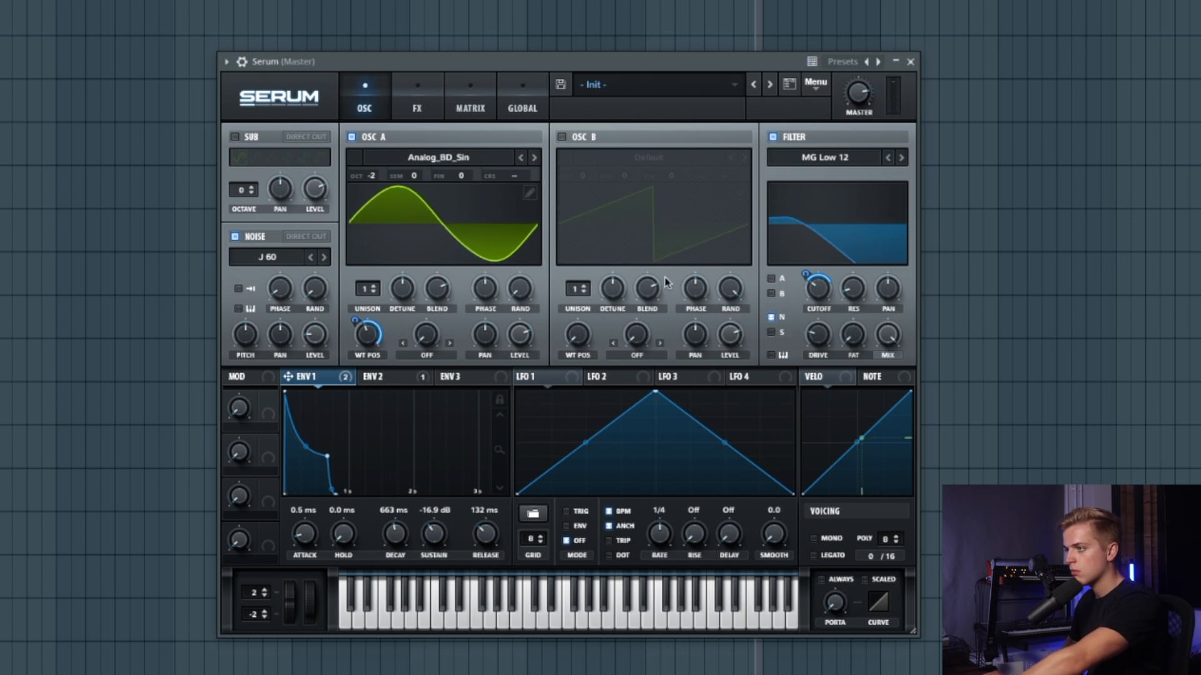
Try the FM (Noise) warp mode on Oscillator A with an amount of 45%, and switch the warp back to Off.
click(454, 356)
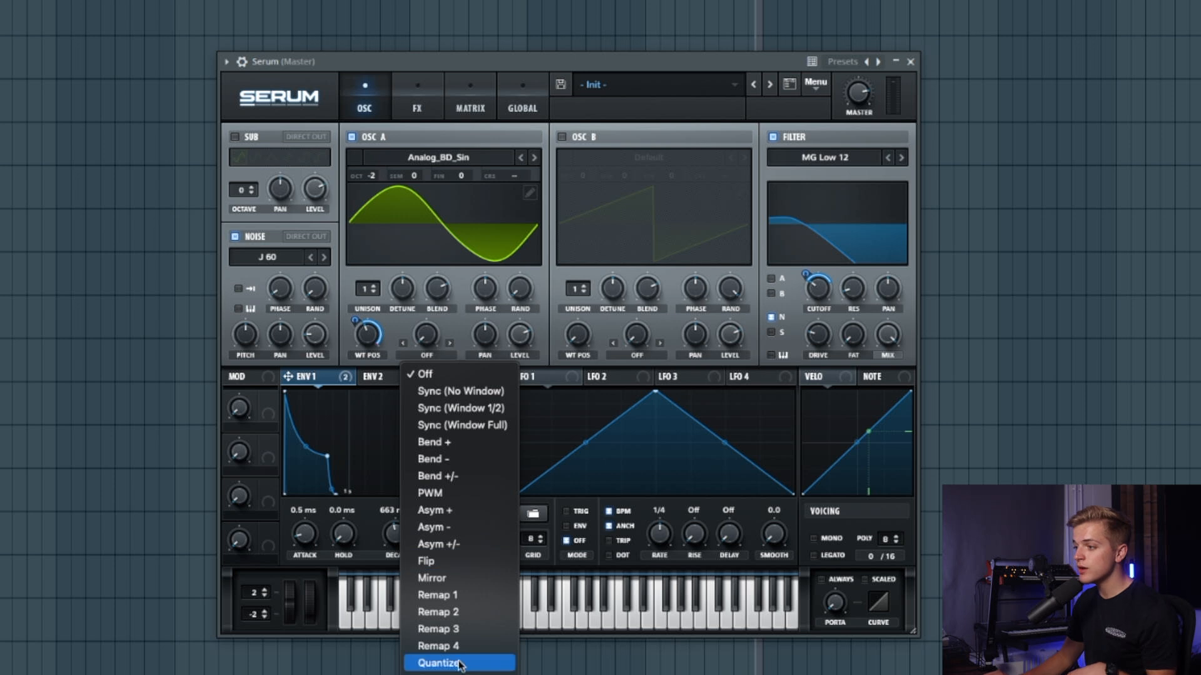
click(437, 674)
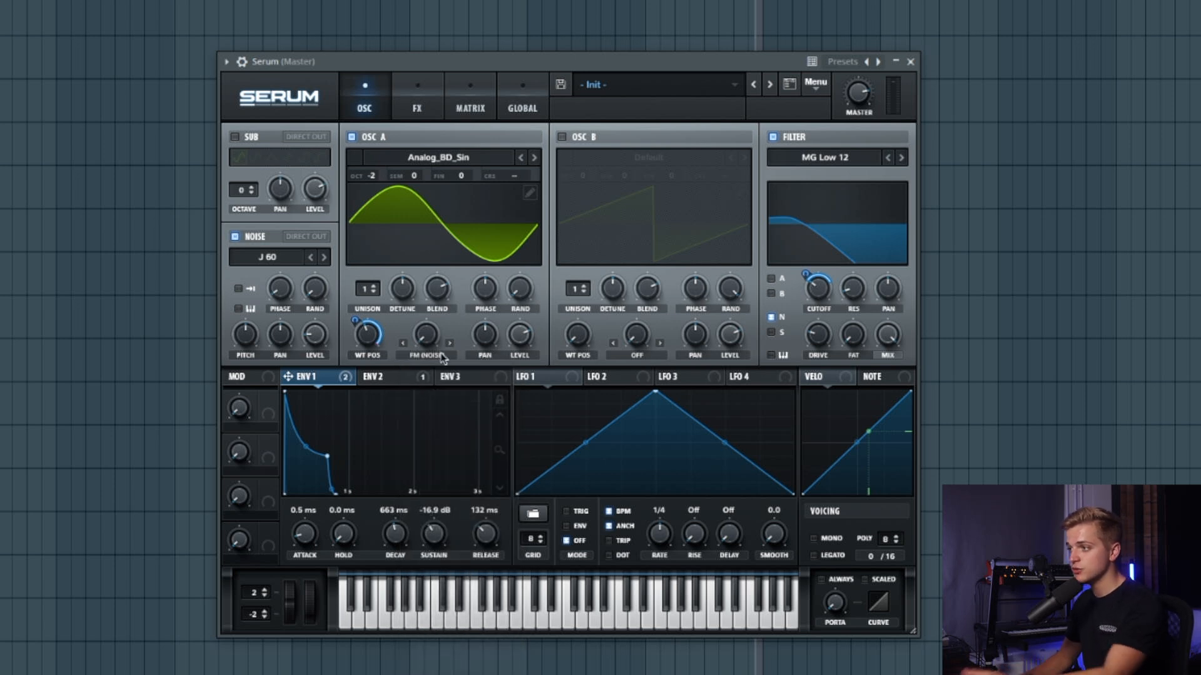
drag(427, 336, 439, 295)
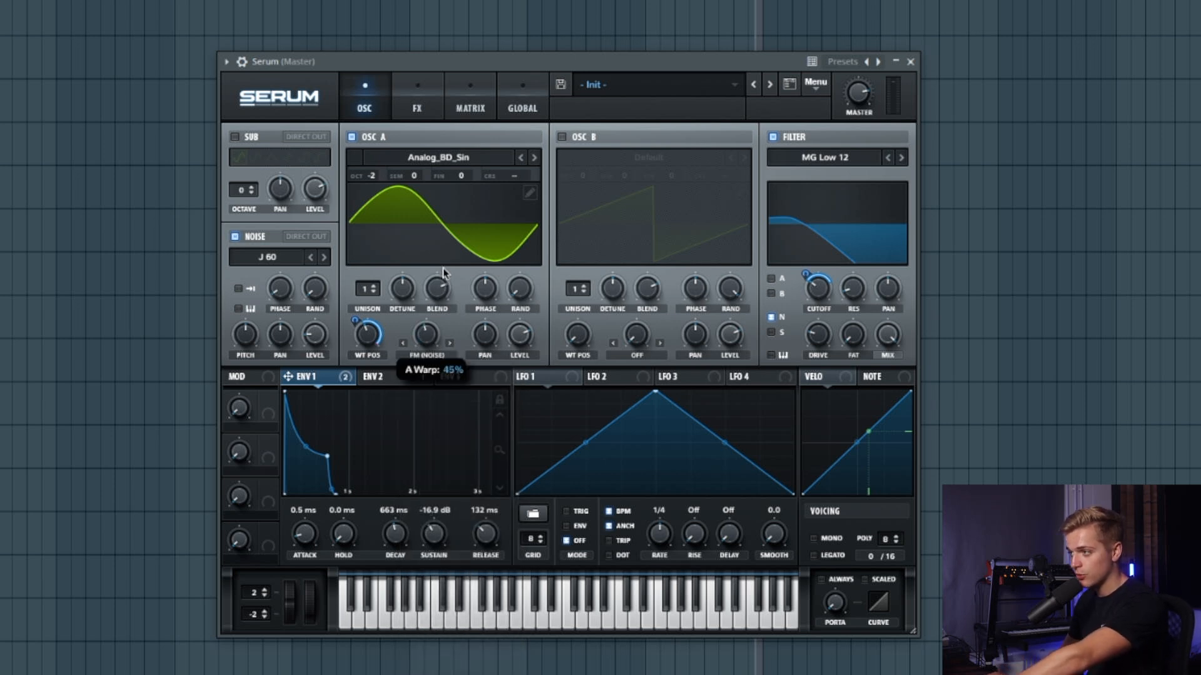
drag(443, 273, 441, 498)
click(428, 355)
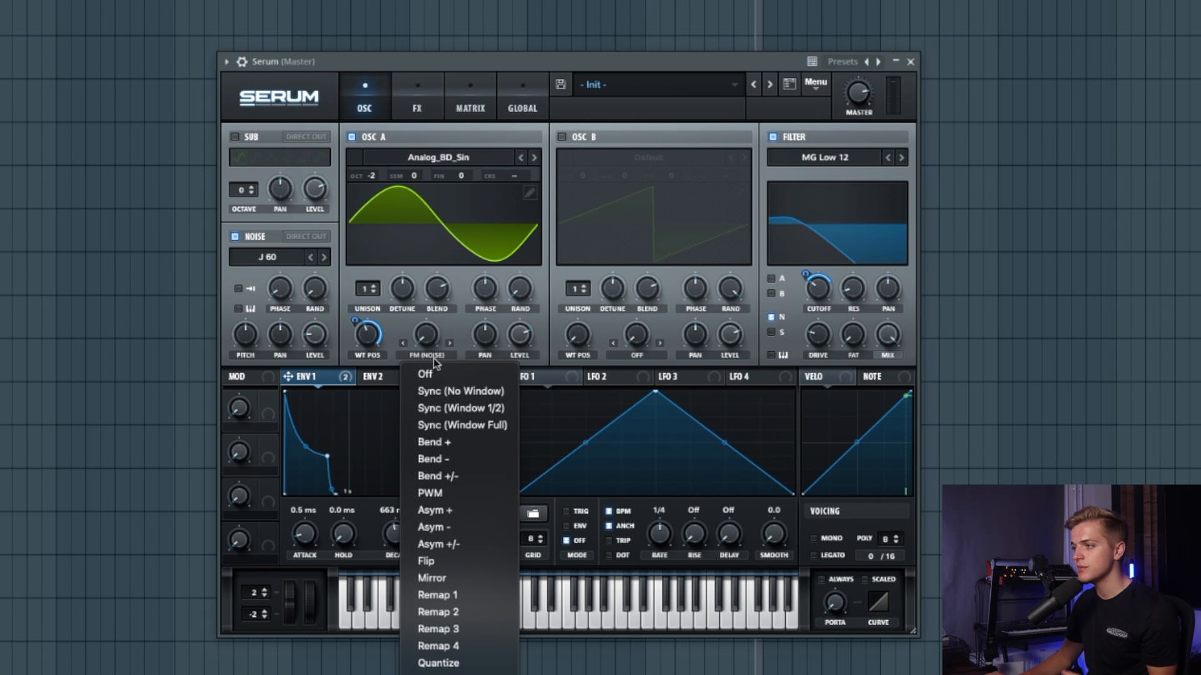
click(425, 375)
Add a distortion effect of type Diode 2 and adjust its drive.
click(430, 117)
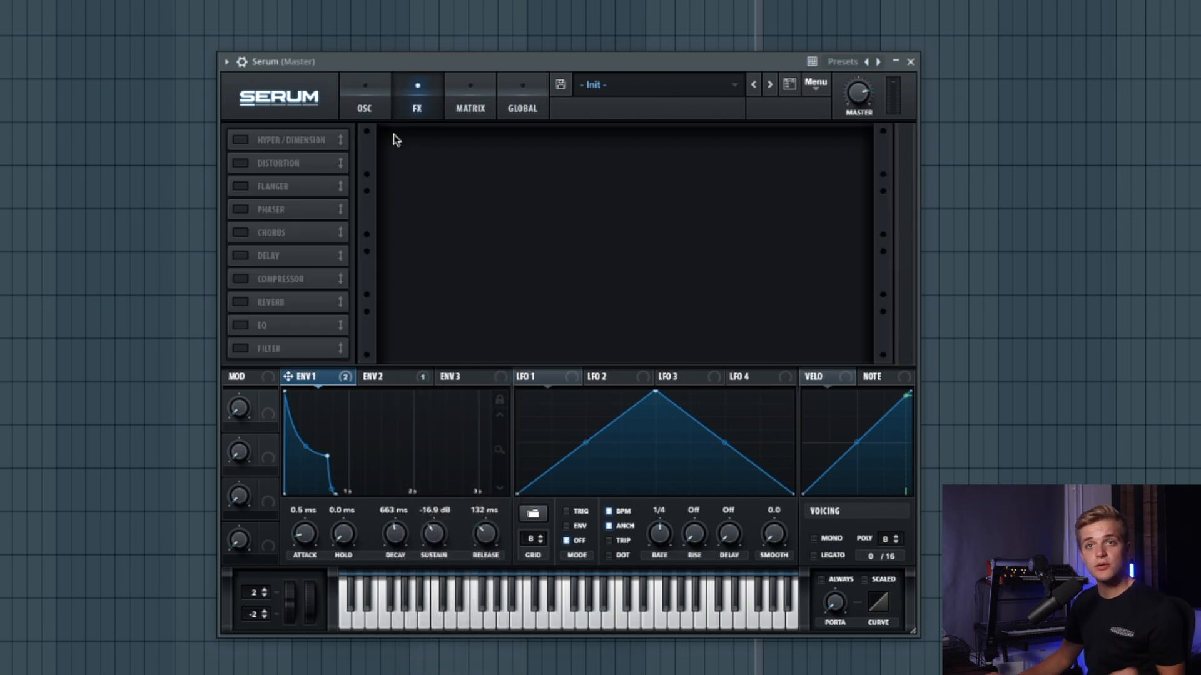
click(273, 163)
click(479, 153)
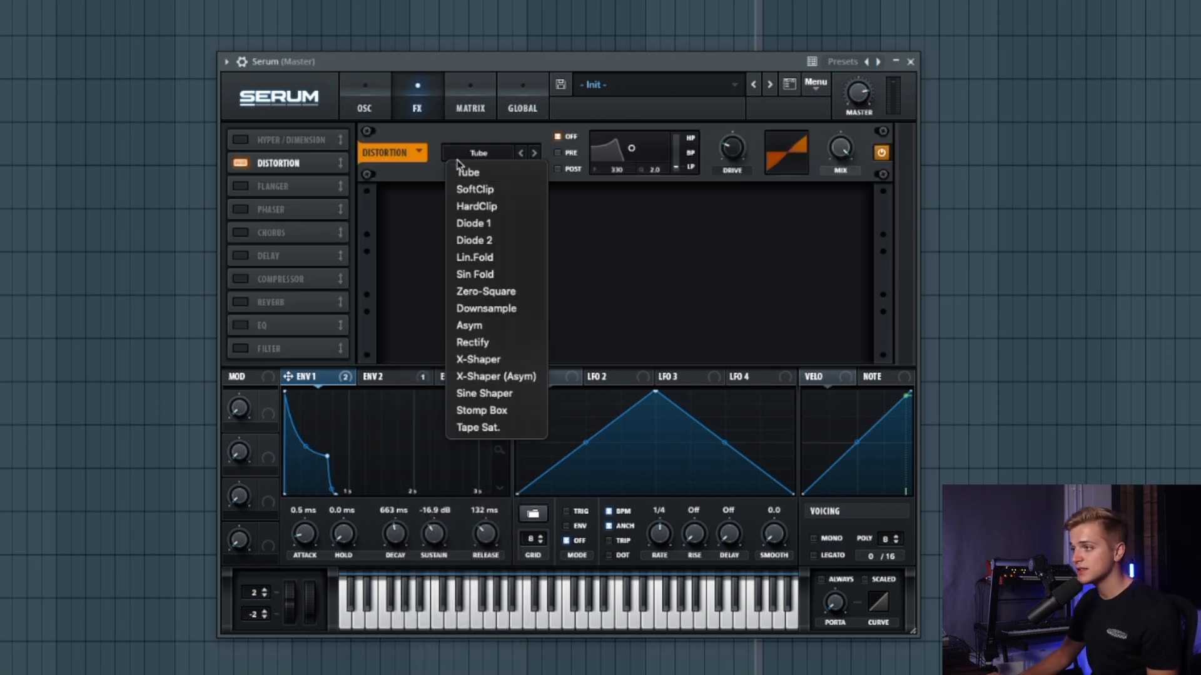
click(496, 242)
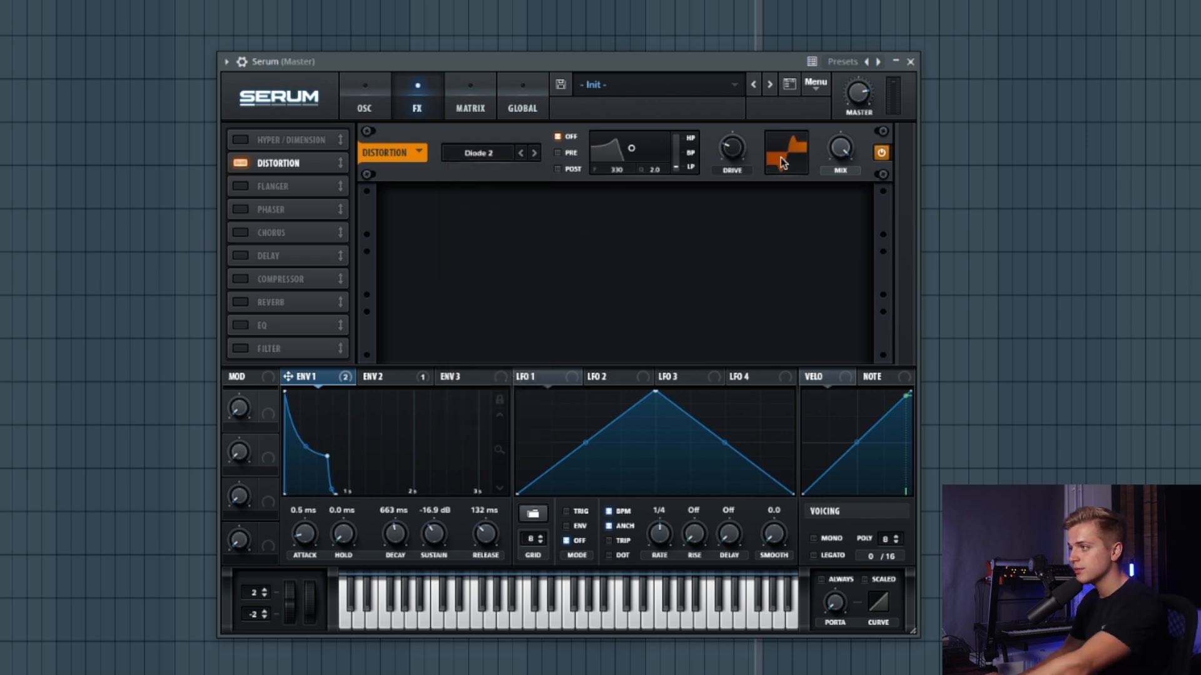
drag(733, 155, 733, 168)
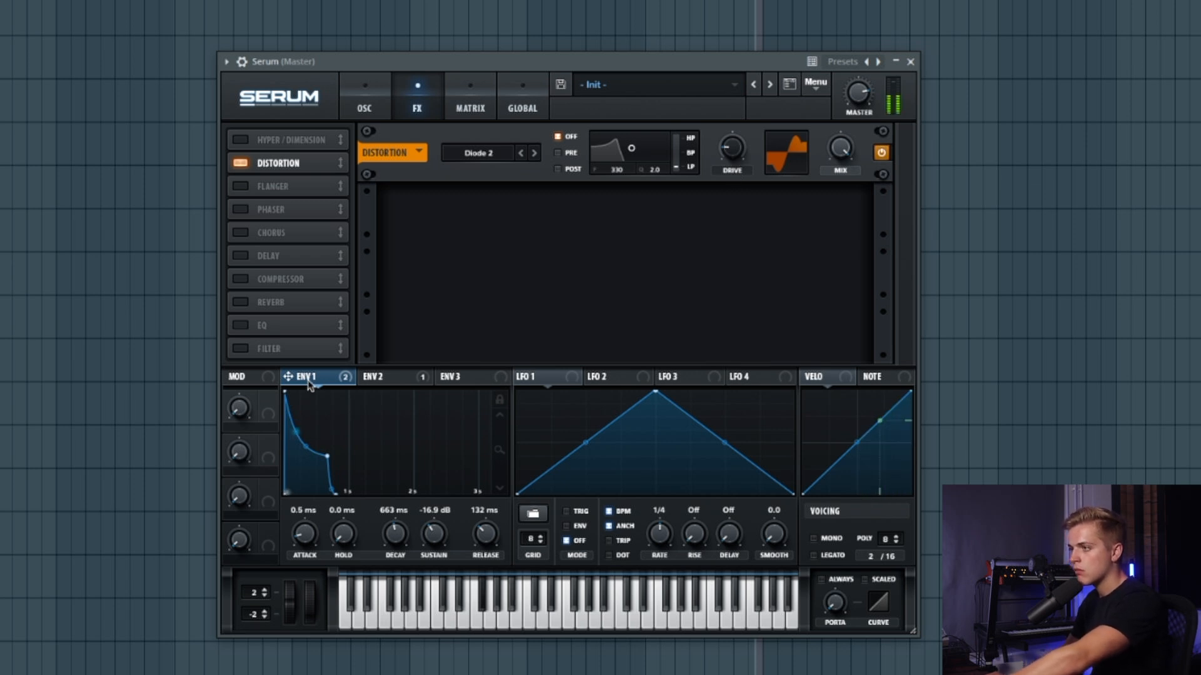
Set the distortion's filter to PRE with a frequency of 9551 and a Q of 0.1.
click(558, 152)
drag(632, 149, 665, 175)
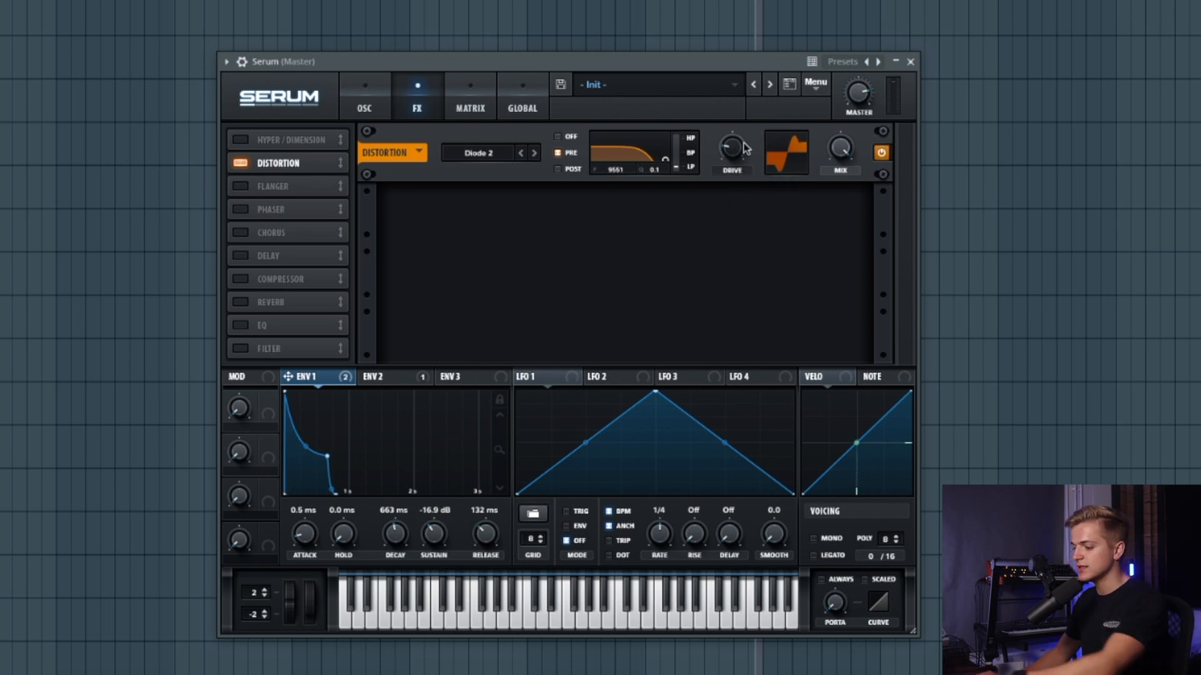
Readjust the distortion drive and change the noise filter's type to MG Low 24.
mouse_move(735, 142)
drag(737, 126, 730, 139)
click(364, 104)
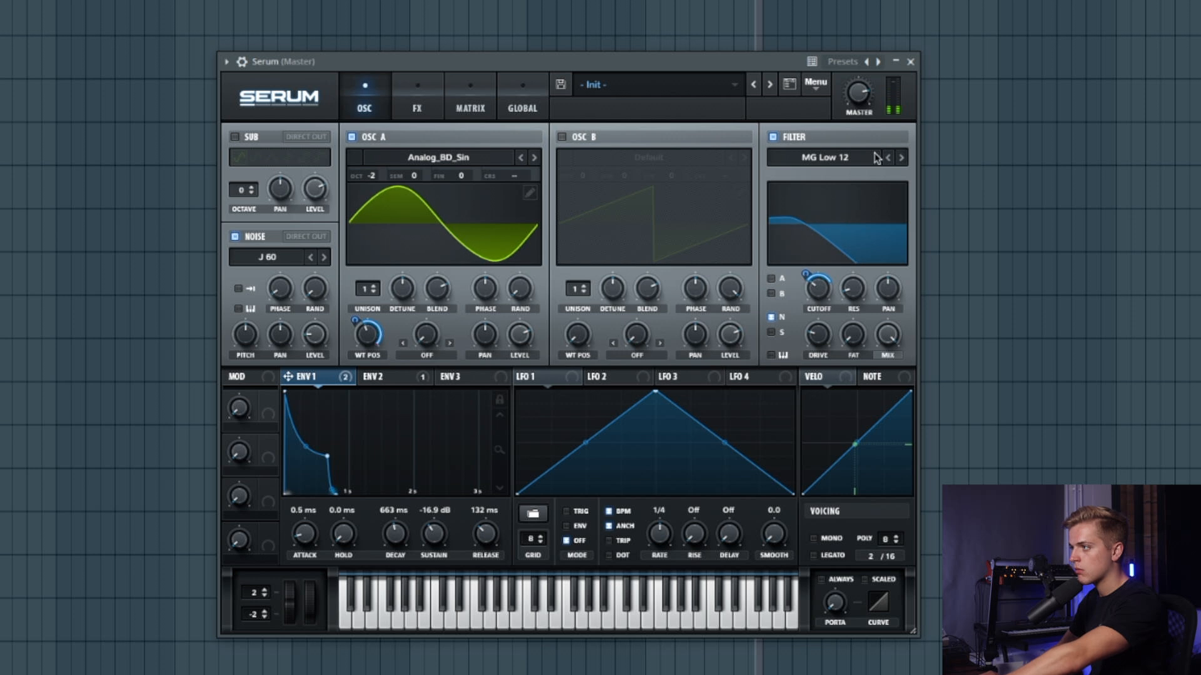
click(901, 158)
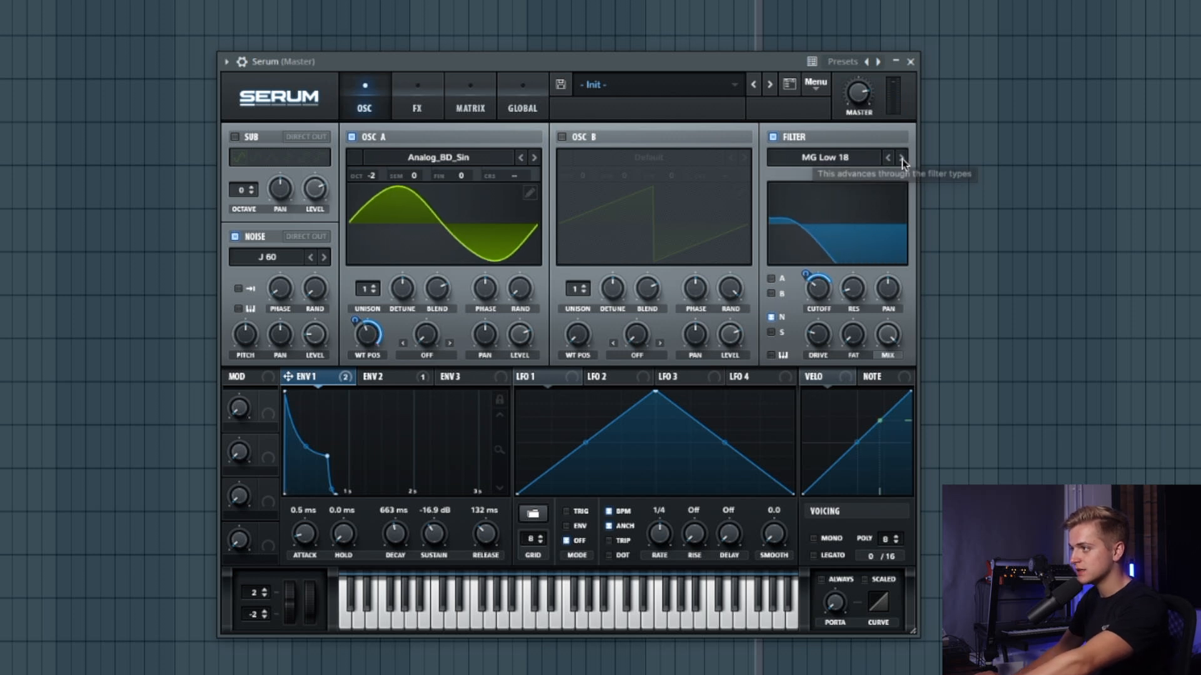
click(902, 159)
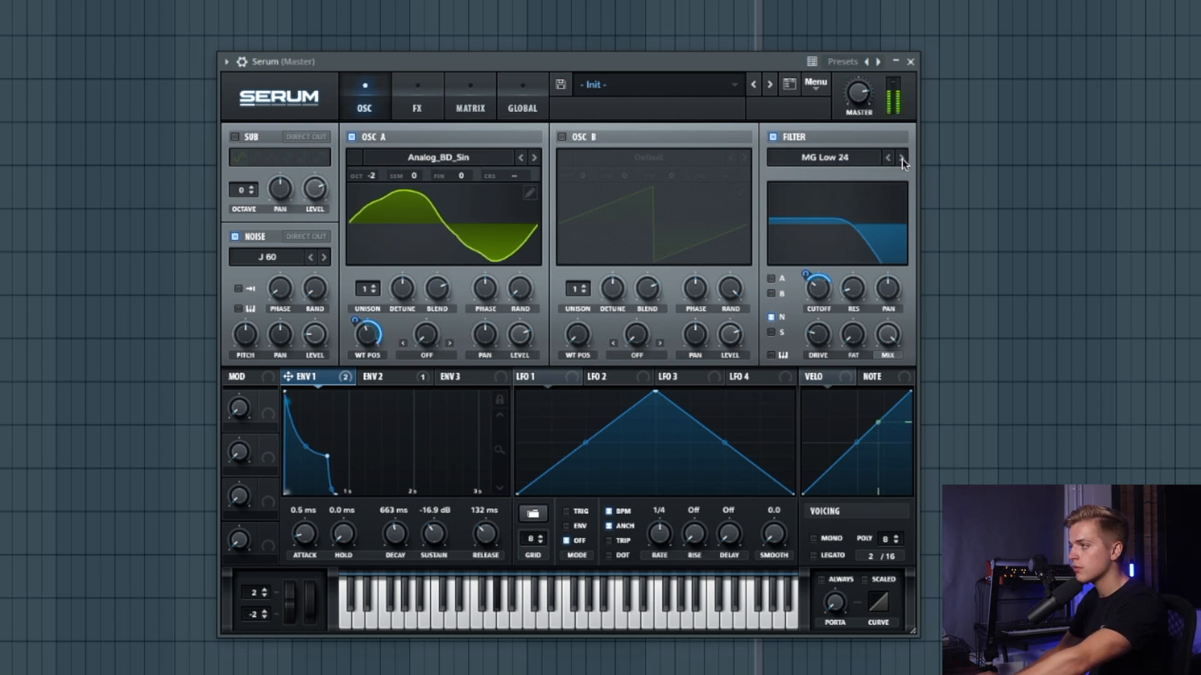
Set Env 1's decay to 719 ms and its sustain to -26.2 dB.
mouse_move(822, 340)
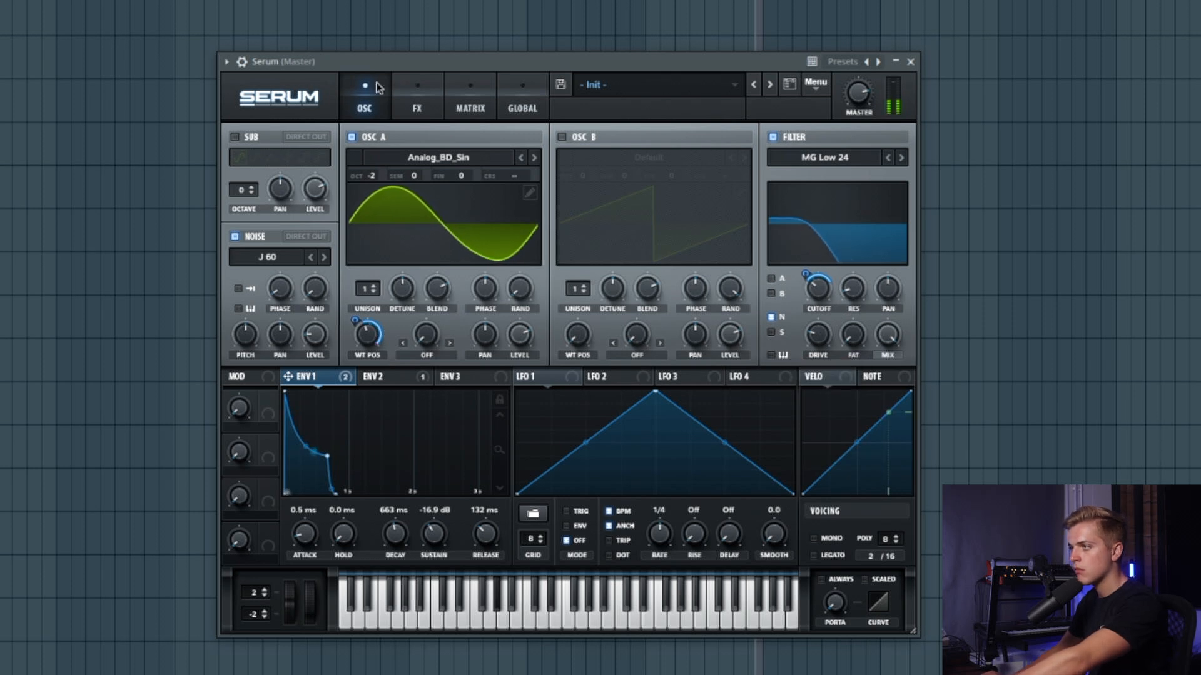
click(417, 100)
drag(435, 533, 408, 547)
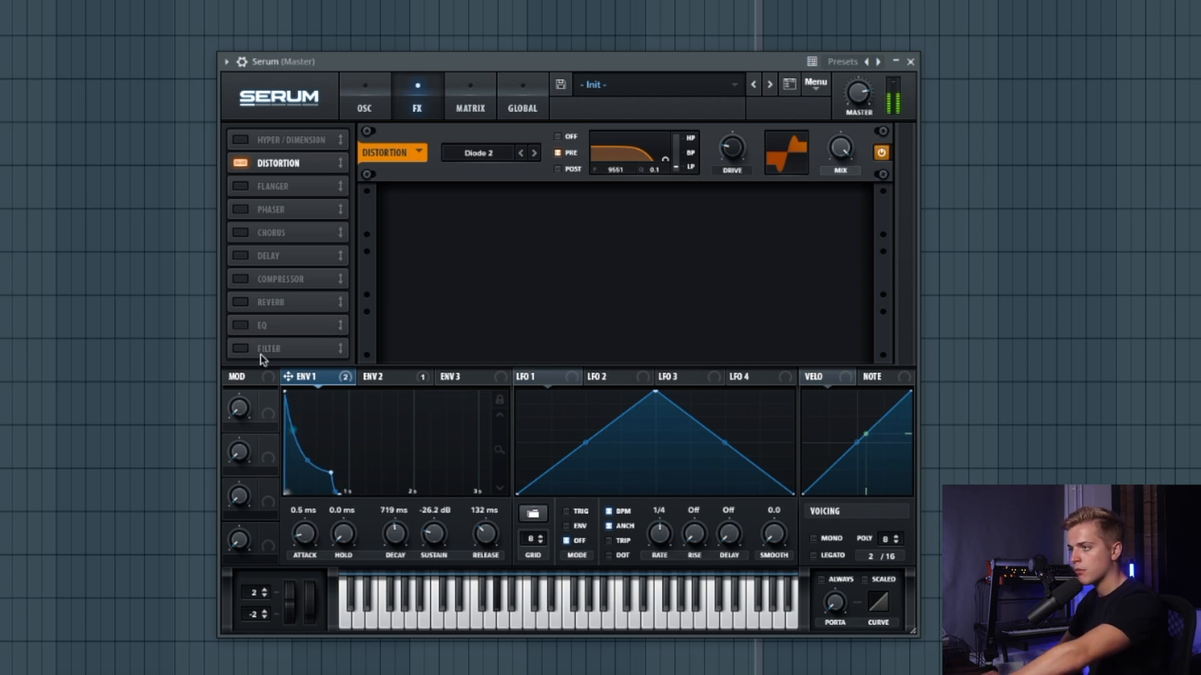
Add an MG Low 12 filter effect with a 131 Hz cutoff, modulated by Env 1 at 54, and slightly raised drive.
click(243, 350)
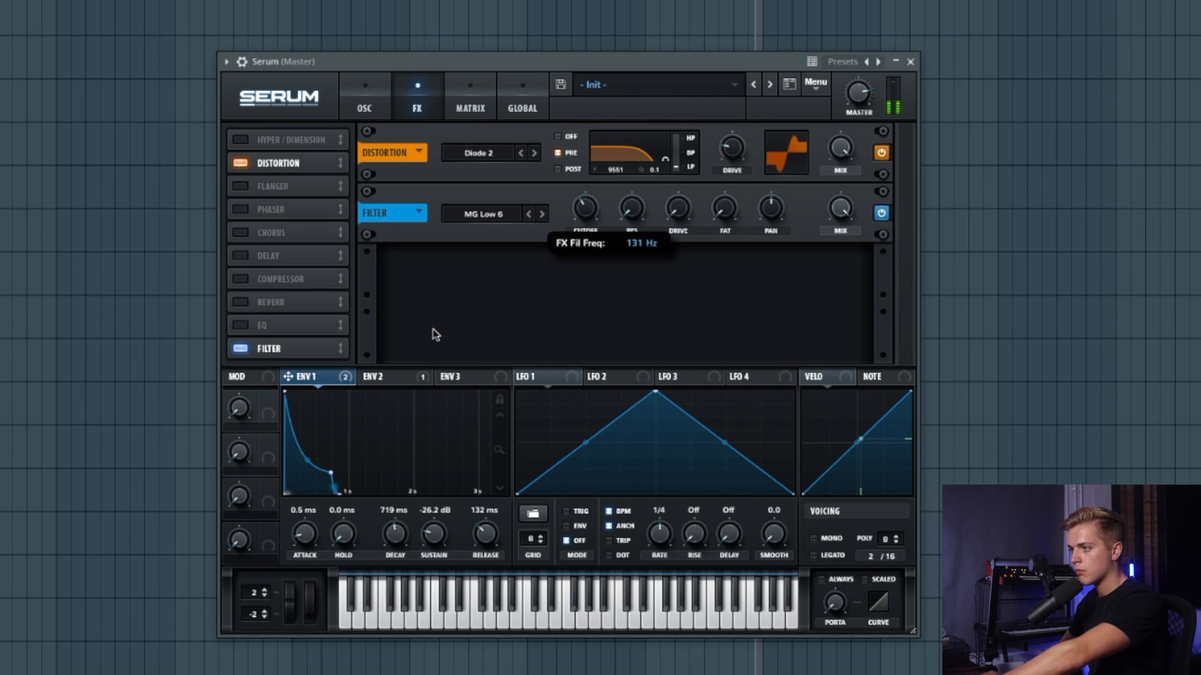
drag(319, 381, 575, 205)
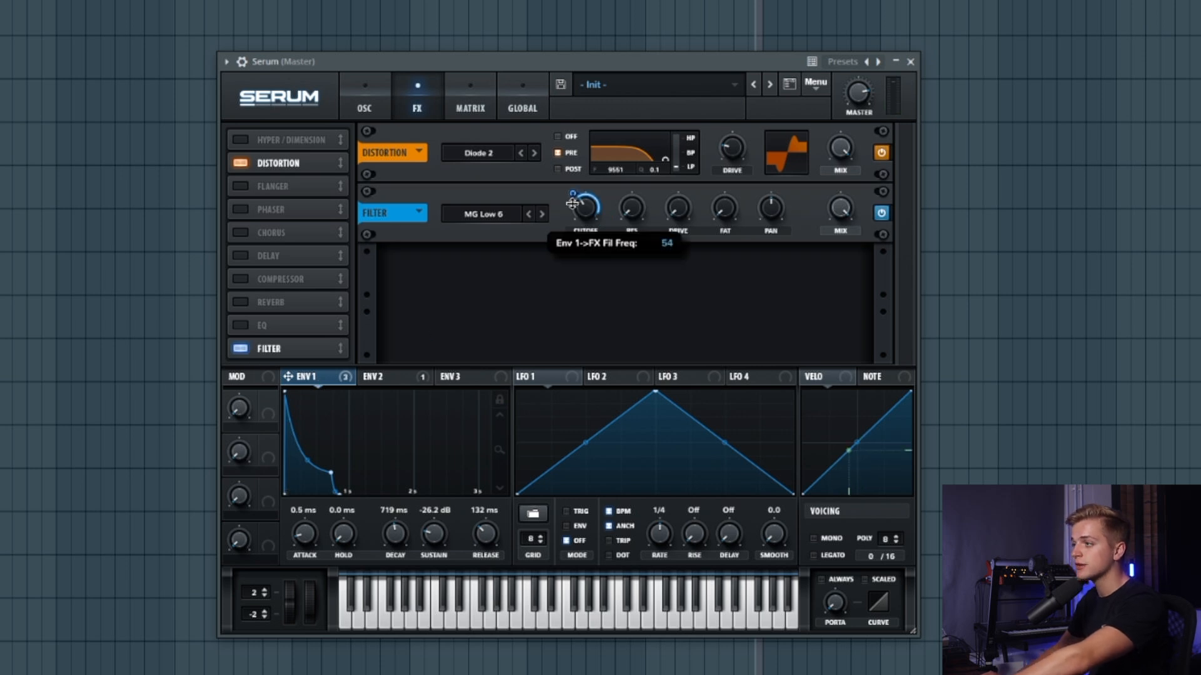
click(541, 214)
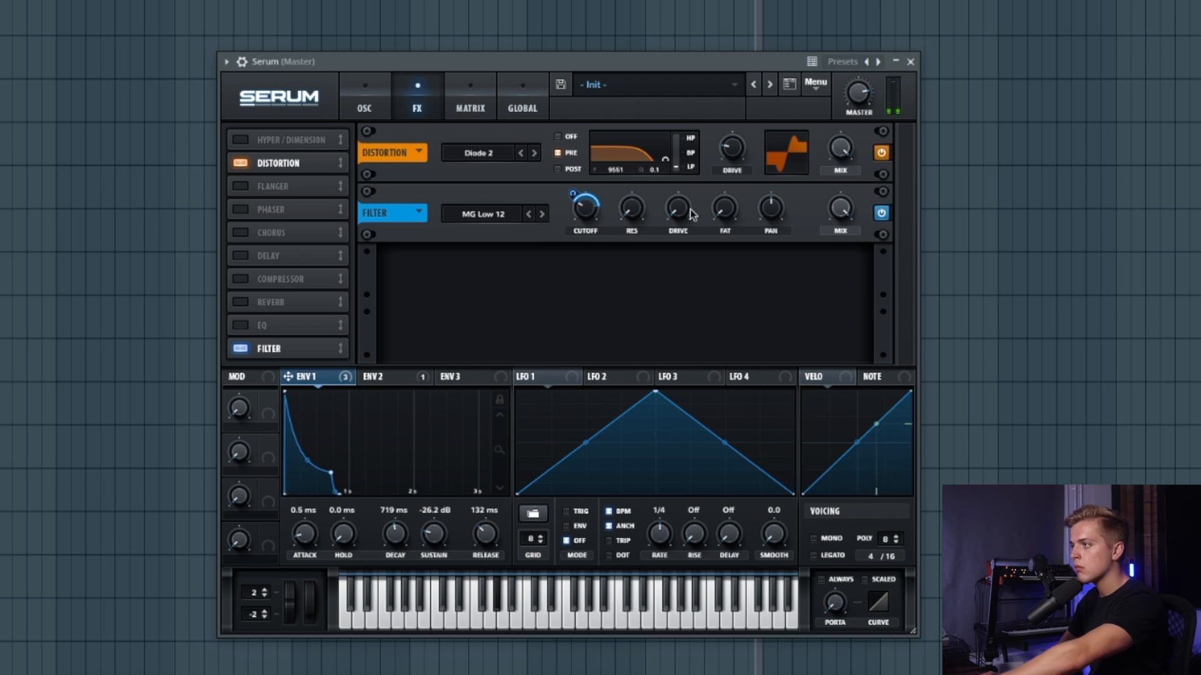
mouse_move(691, 179)
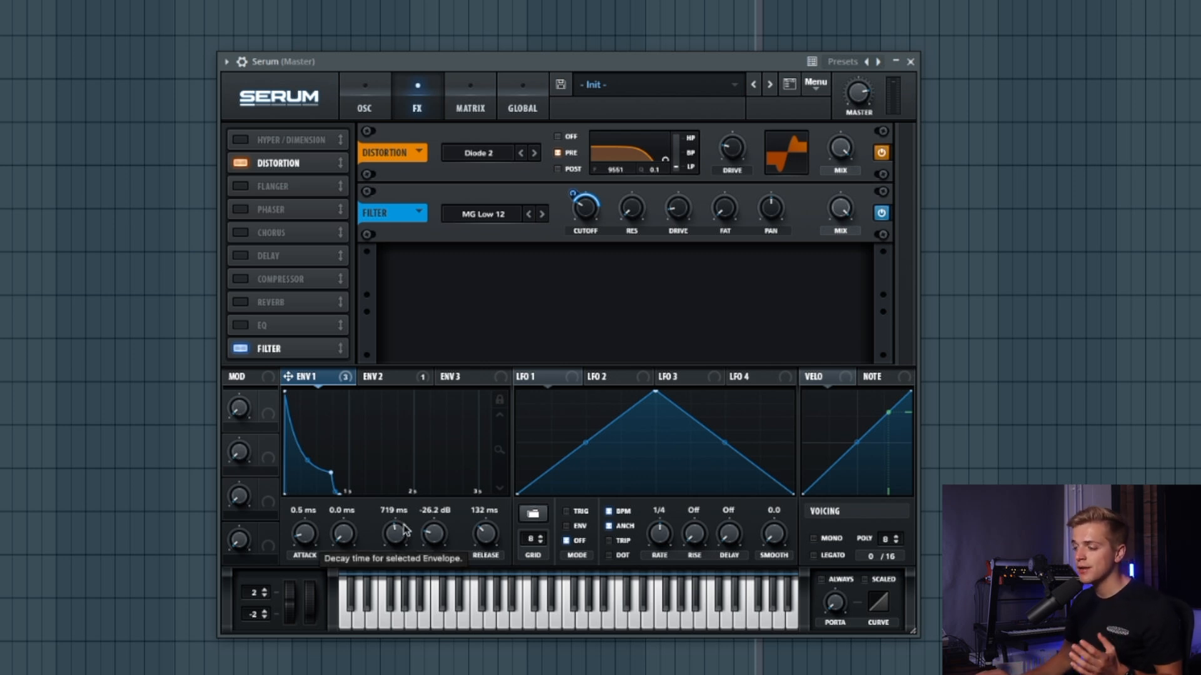
Try Env 1 decay times from 335 ms to 2.44 s and settle on 777 ms.
drag(403, 531, 404, 530)
scroll(398, 522, up, 4)
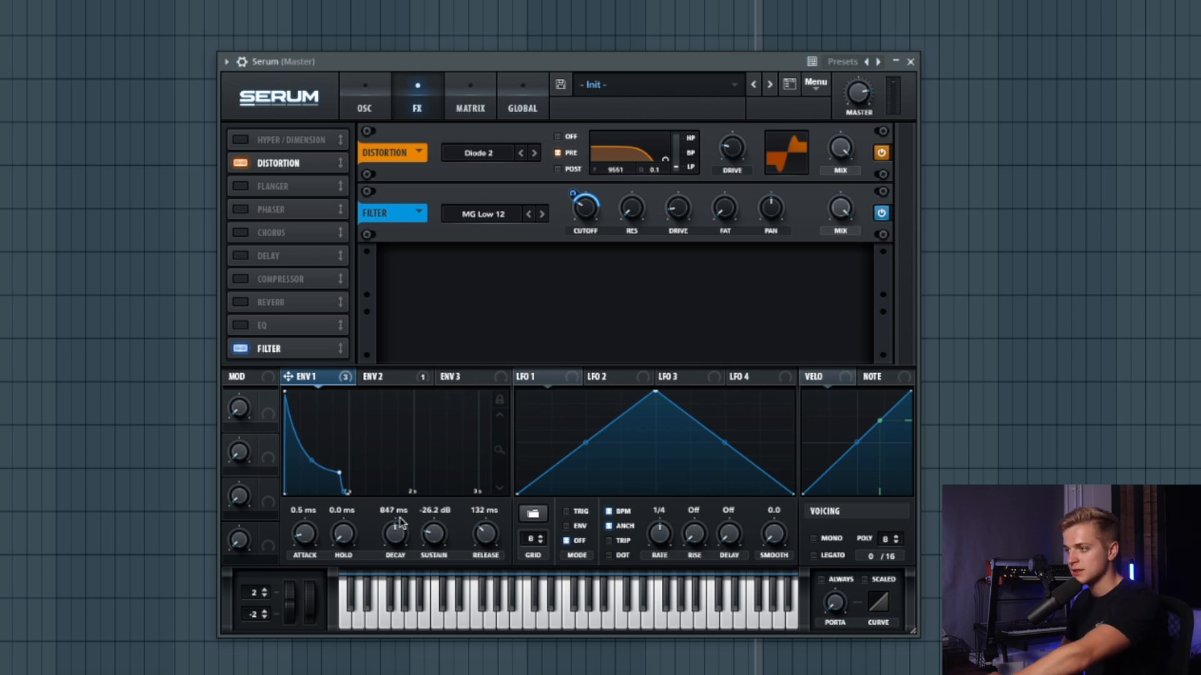
mouse_move(399, 524)
mouse_down()
mouse_move(394, 536)
mouse_move(395, 504)
mouse_up()
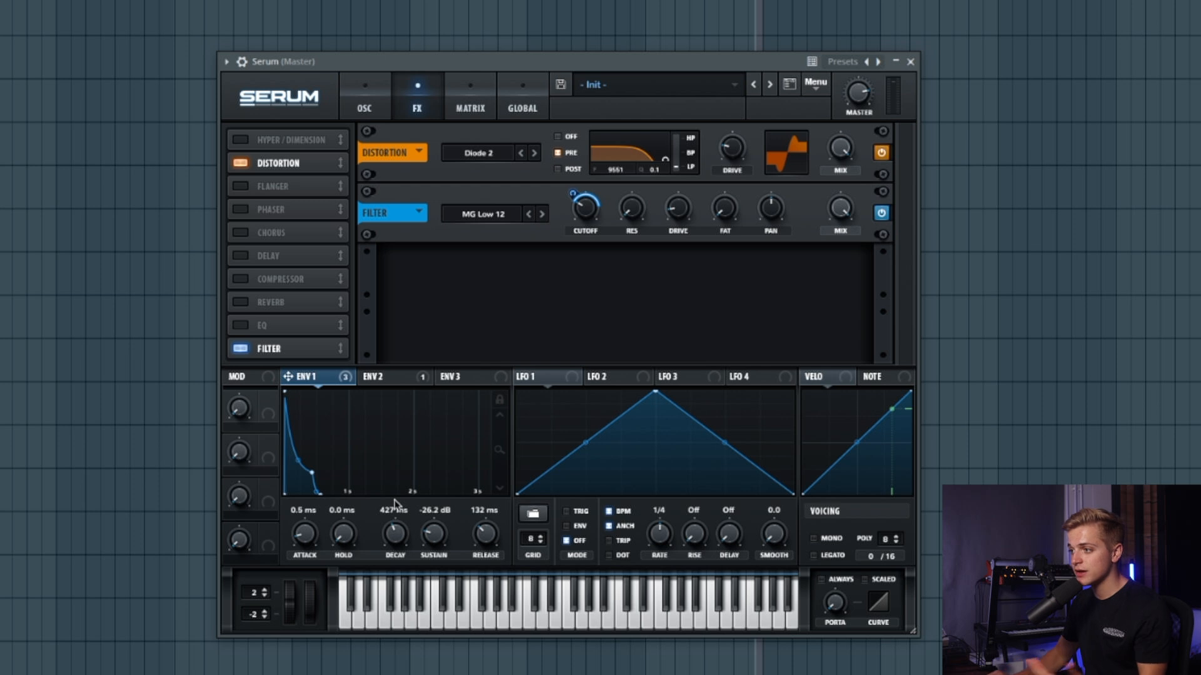
drag(396, 519, 400, 531)
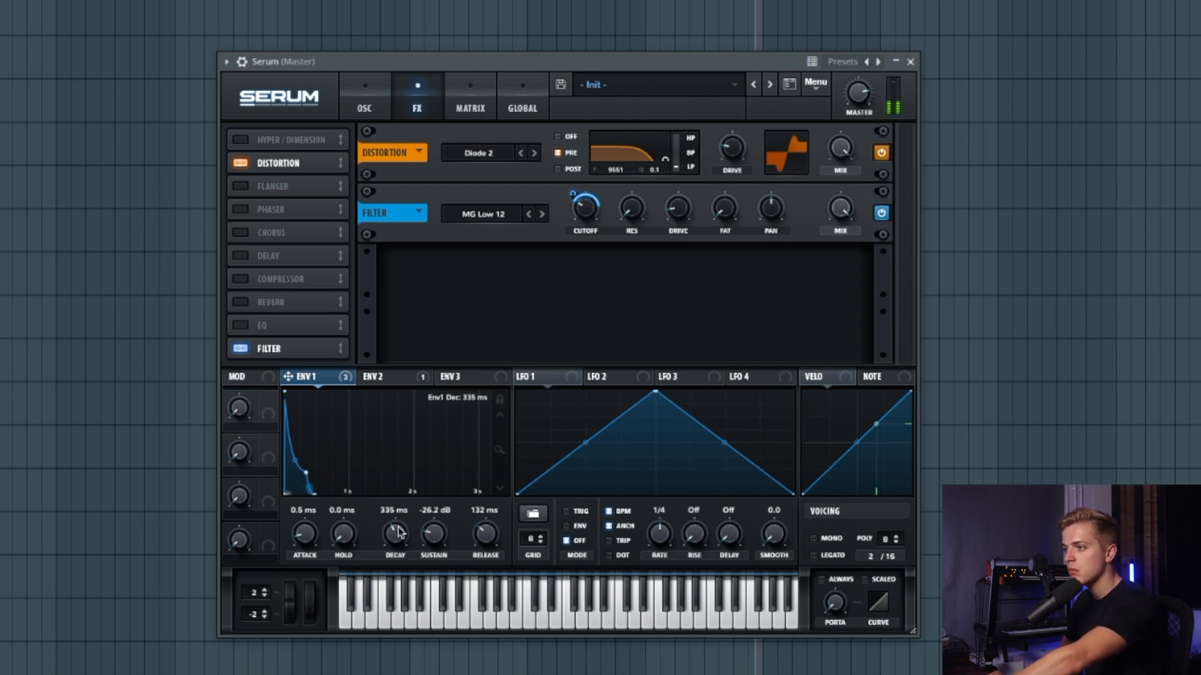
drag(398, 531, 395, 516)
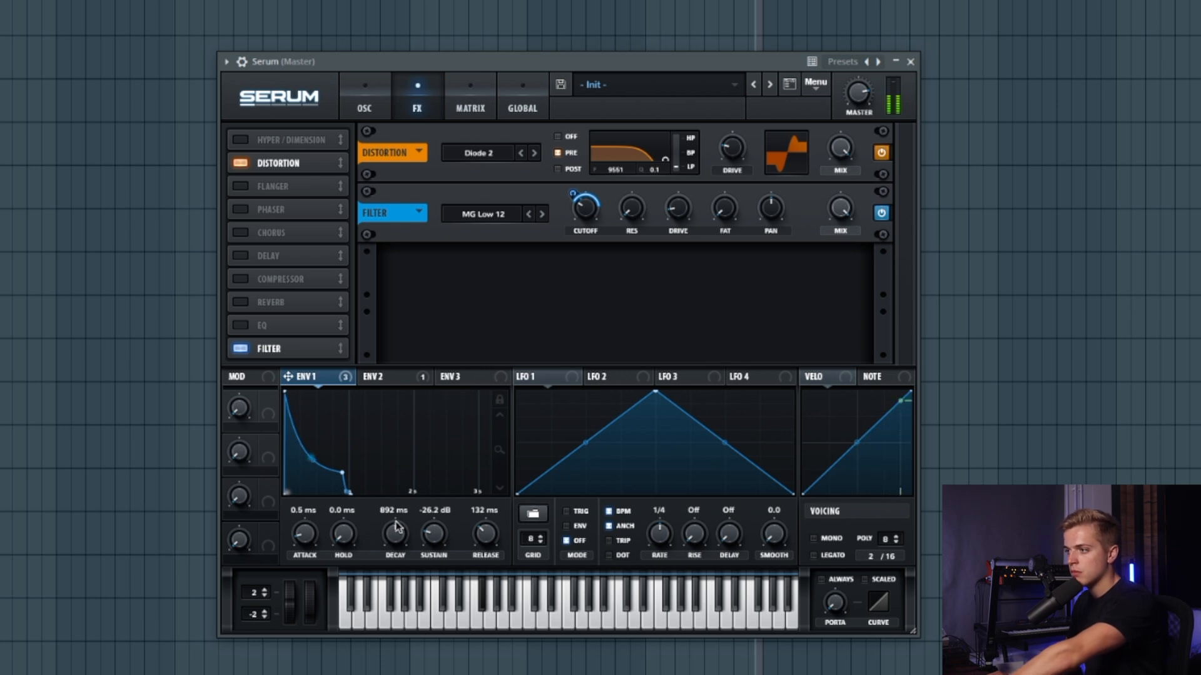
drag(396, 523, 406, 515)
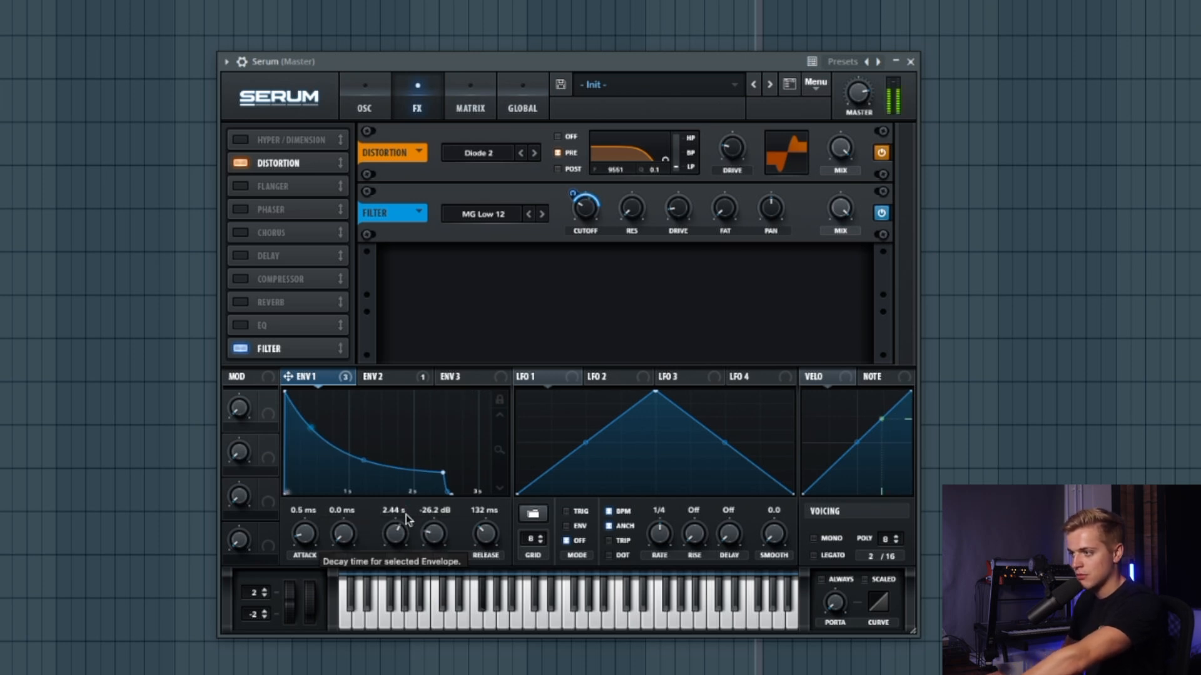
drag(407, 528, 408, 546)
click(364, 104)
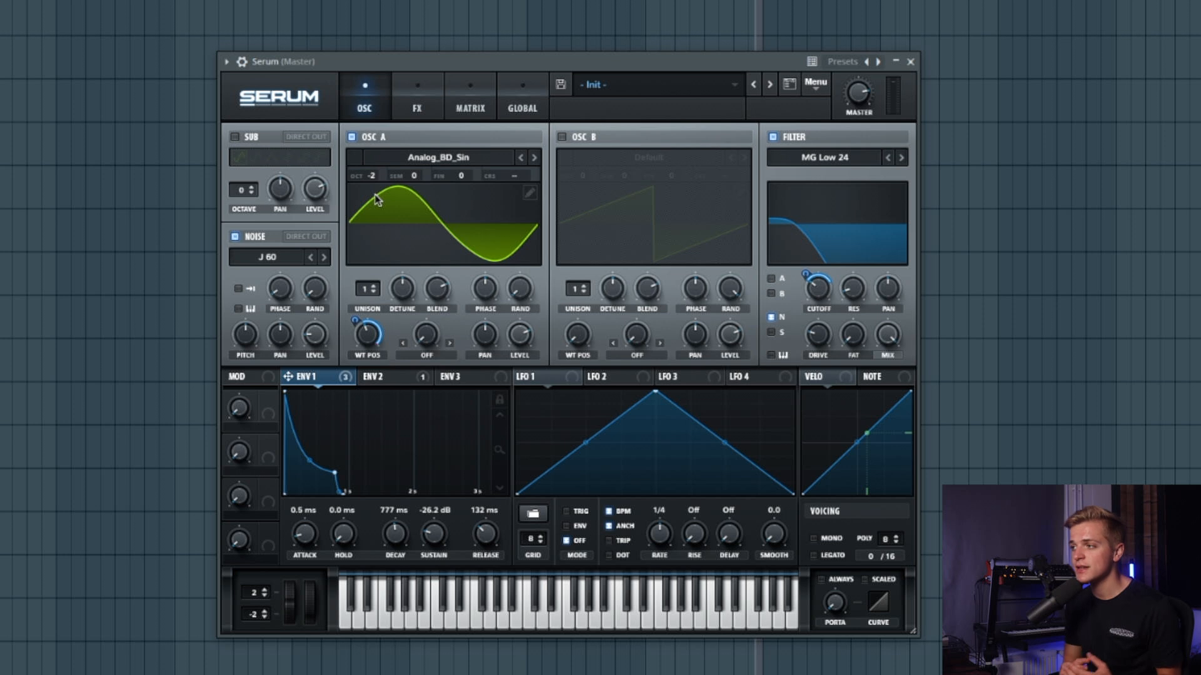
click(412, 109)
drag(394, 60, 387, 53)
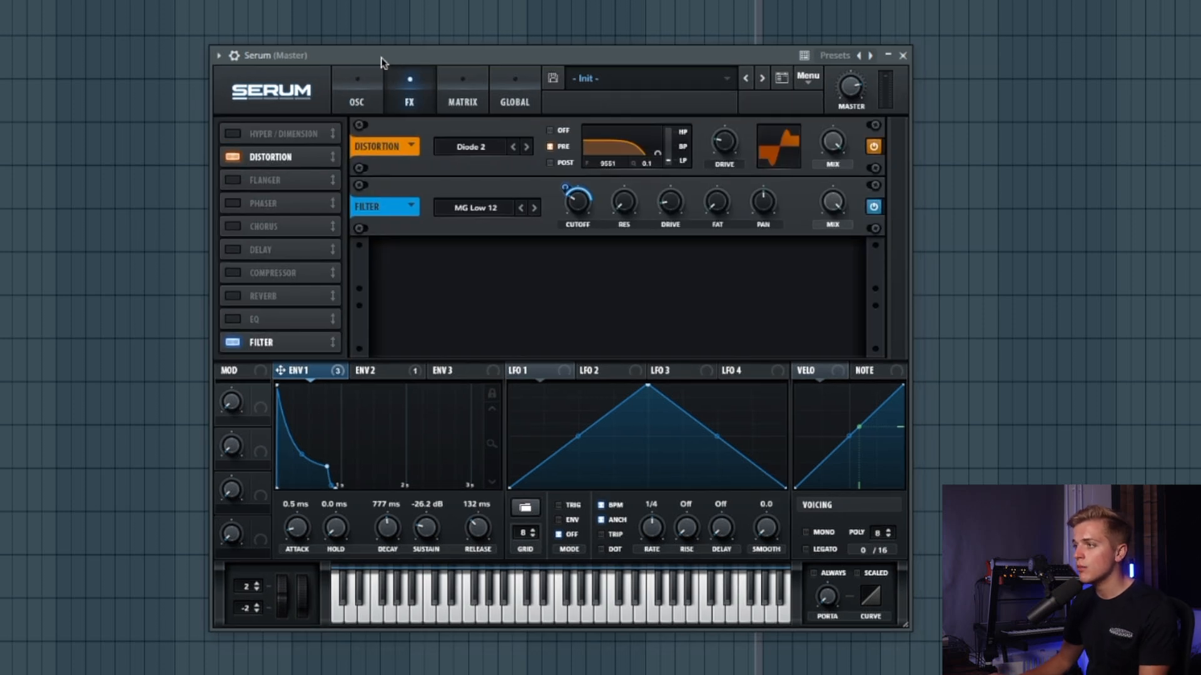
click(372, 77)
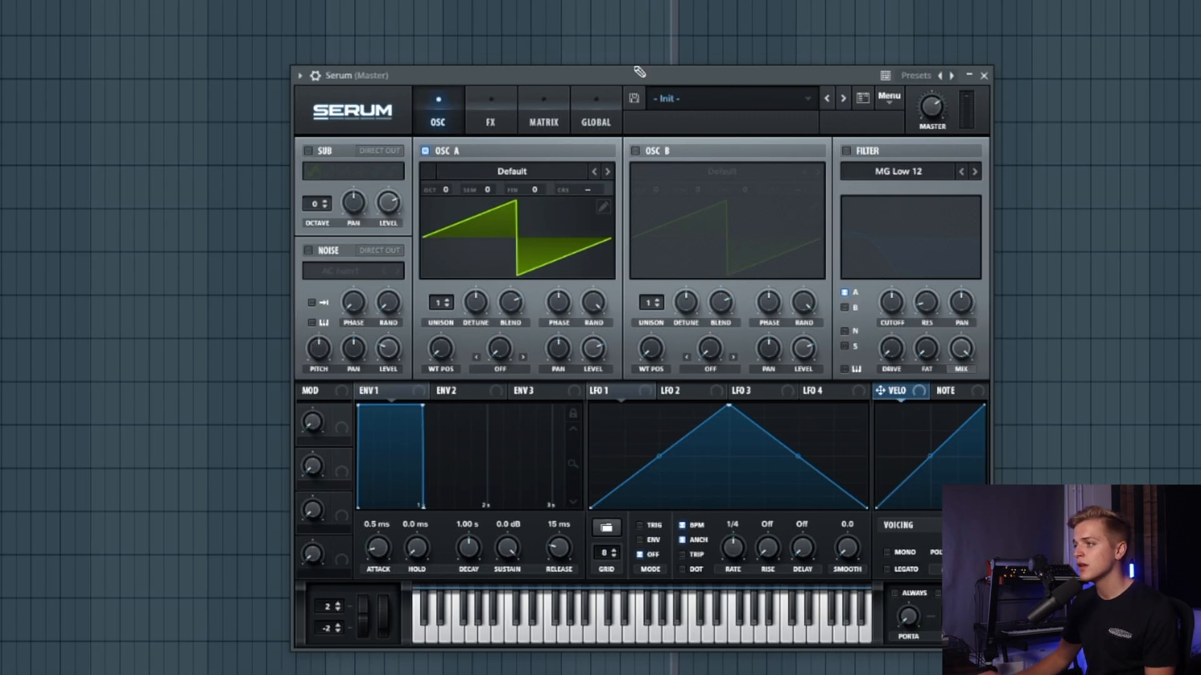
Try the Analog wavetable Basic Shapes on Oscillator A of the Init preset.
click(545, 174)
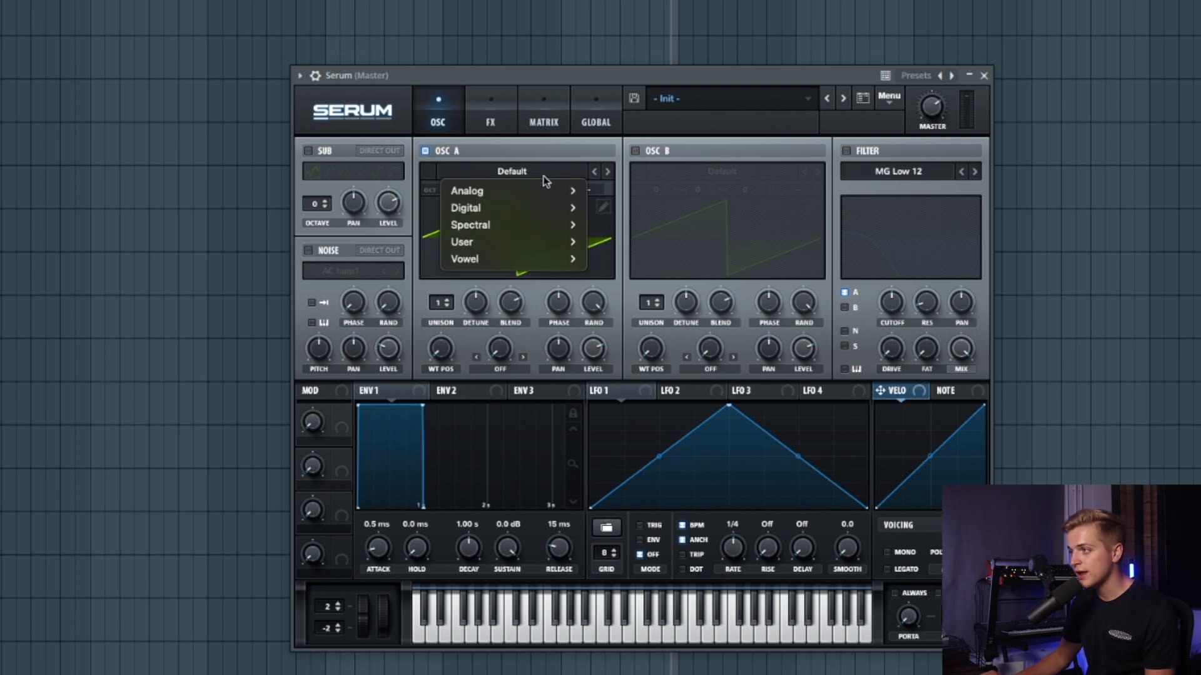
mouse_move(542, 189)
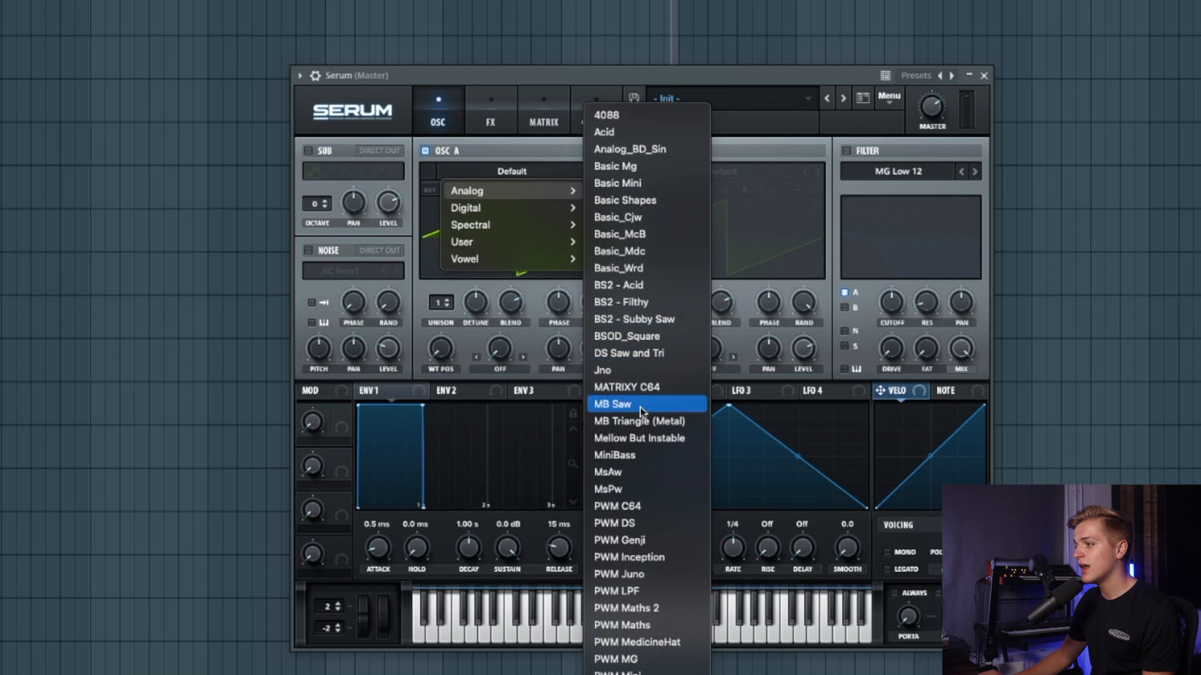
click(626, 200)
Load the Analog wavetable Basic Mini into Oscillator A and set its octave to -2.
click(504, 171)
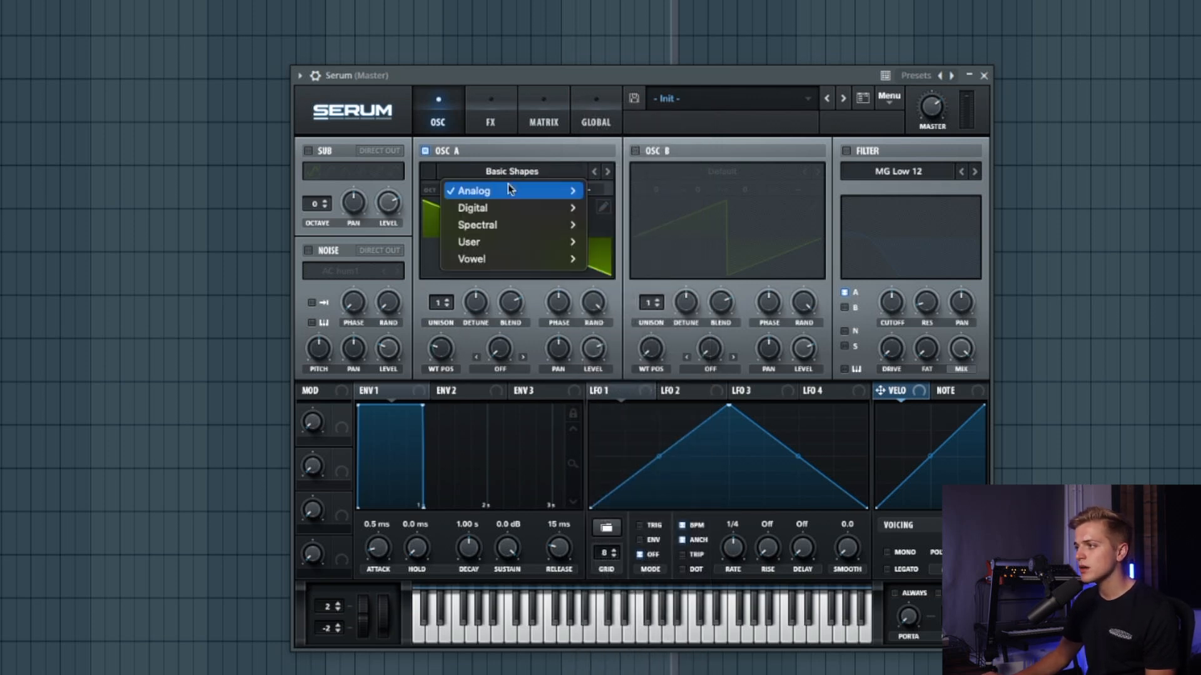
mouse_move(557, 191)
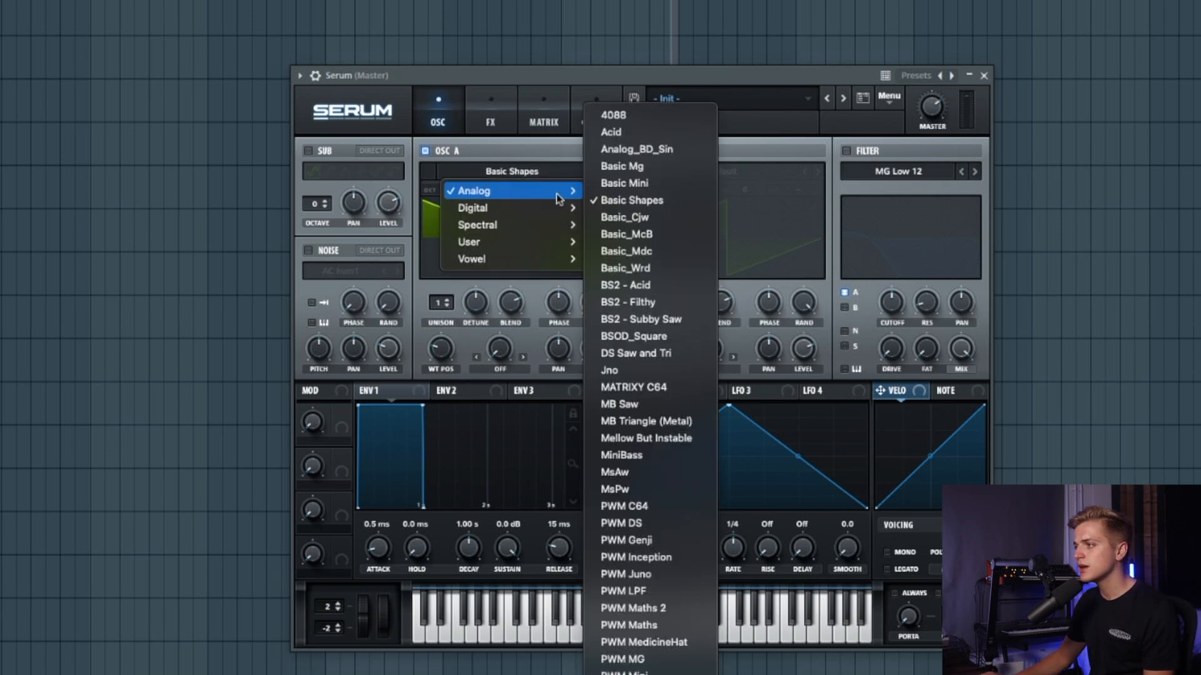
click(627, 181)
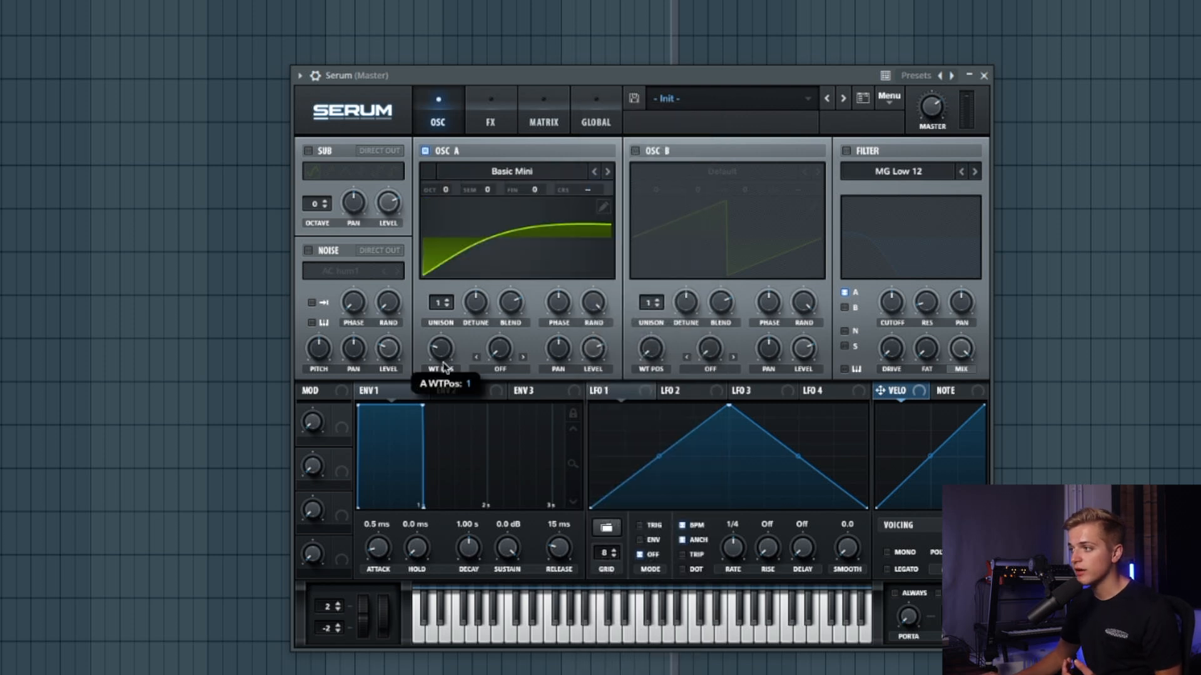
drag(445, 190, 442, 250)
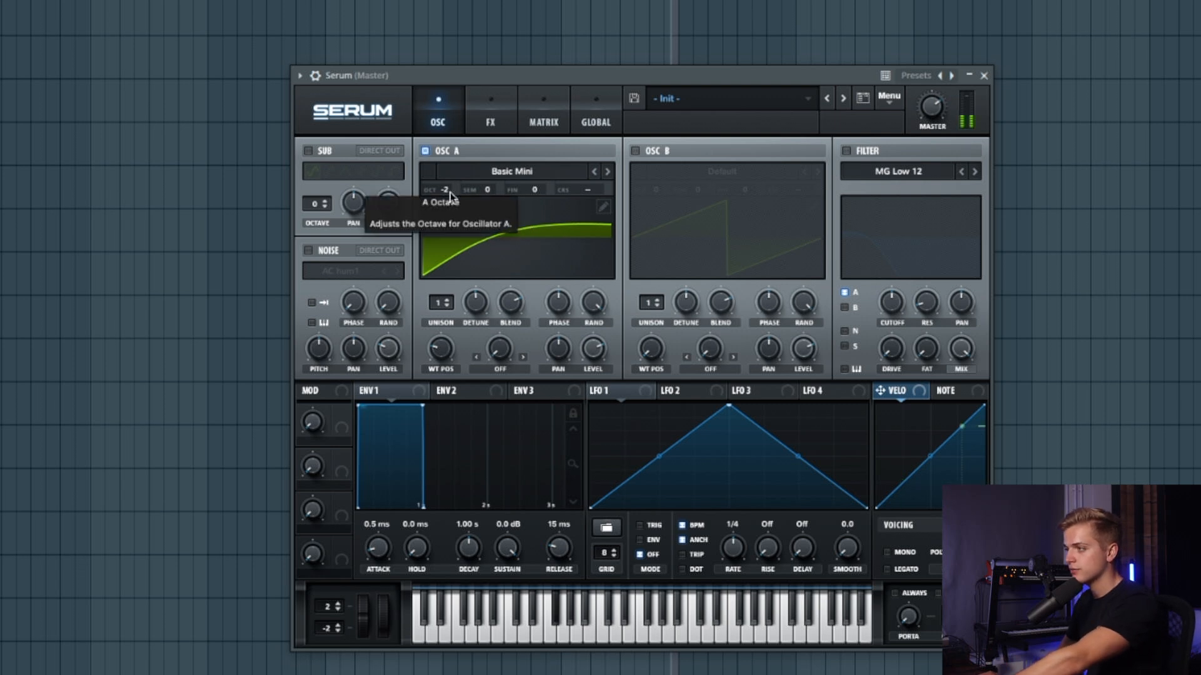
Enable the filter for Oscillator A, set it to MG Low 24 and lower its cutoff.
click(846, 152)
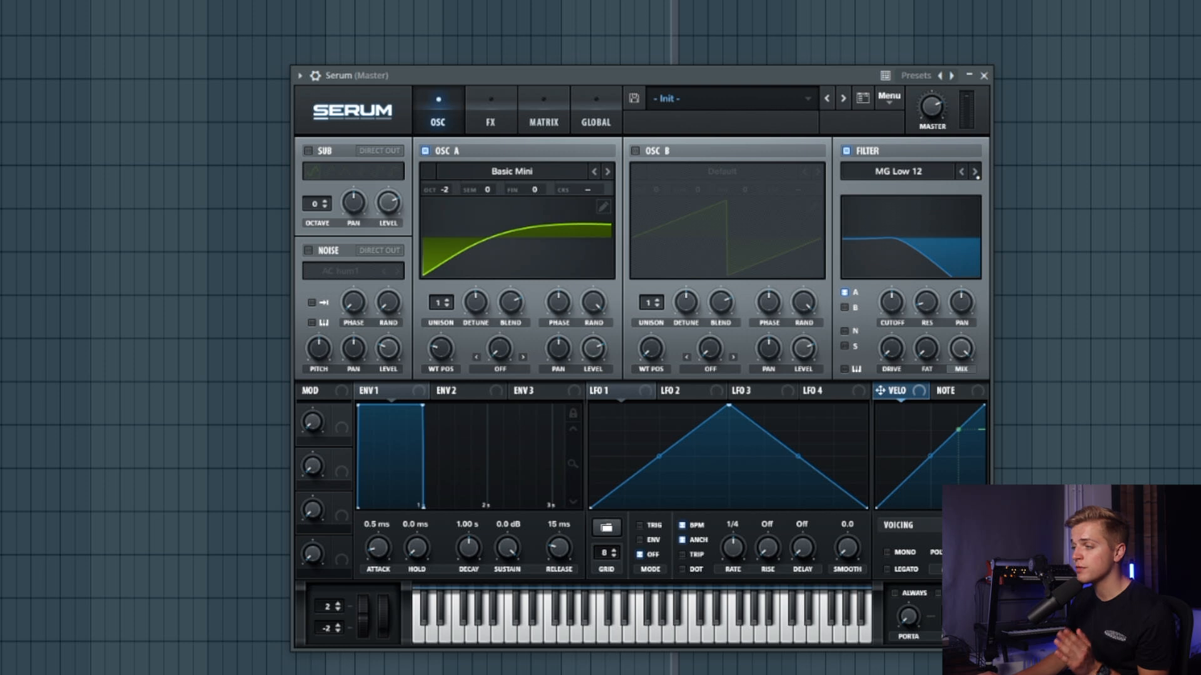
click(976, 174)
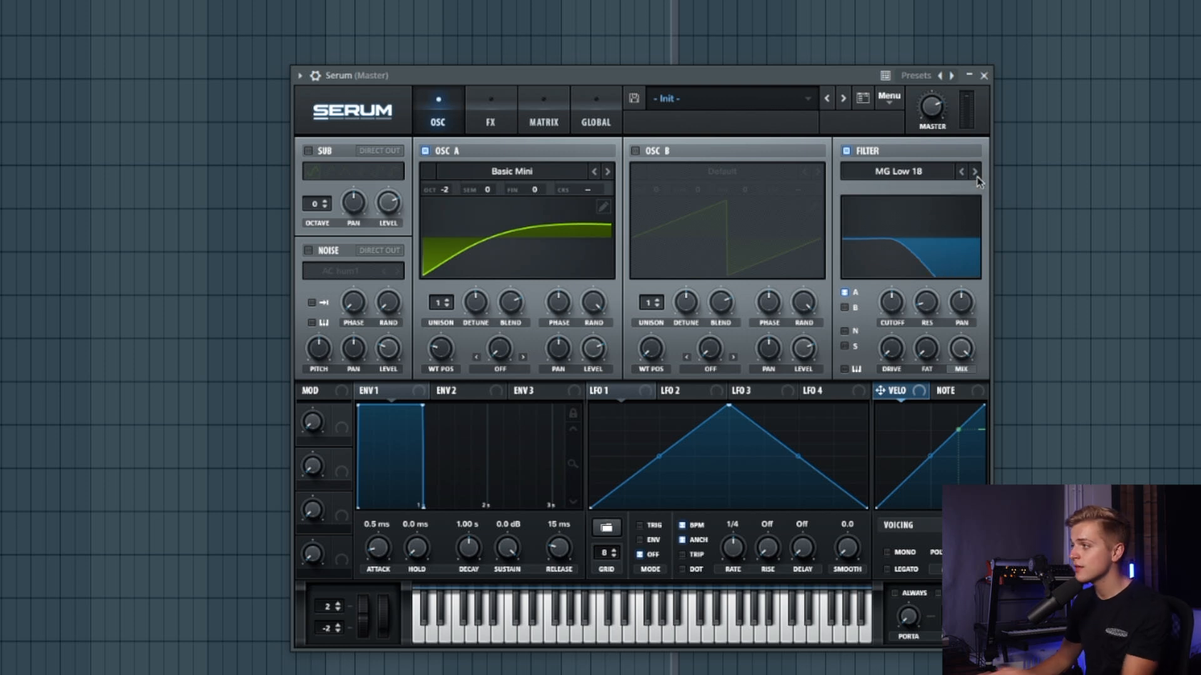
drag(886, 301, 899, 319)
right_click(886, 306)
click(886, 307)
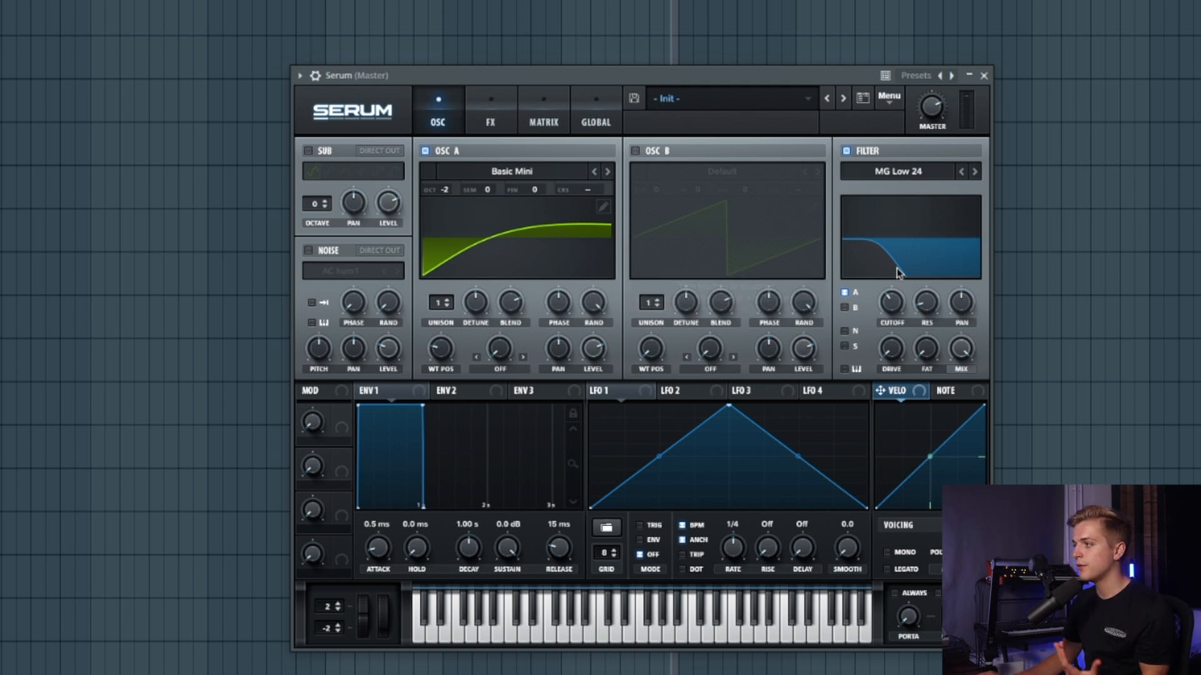
drag(894, 292, 896, 298)
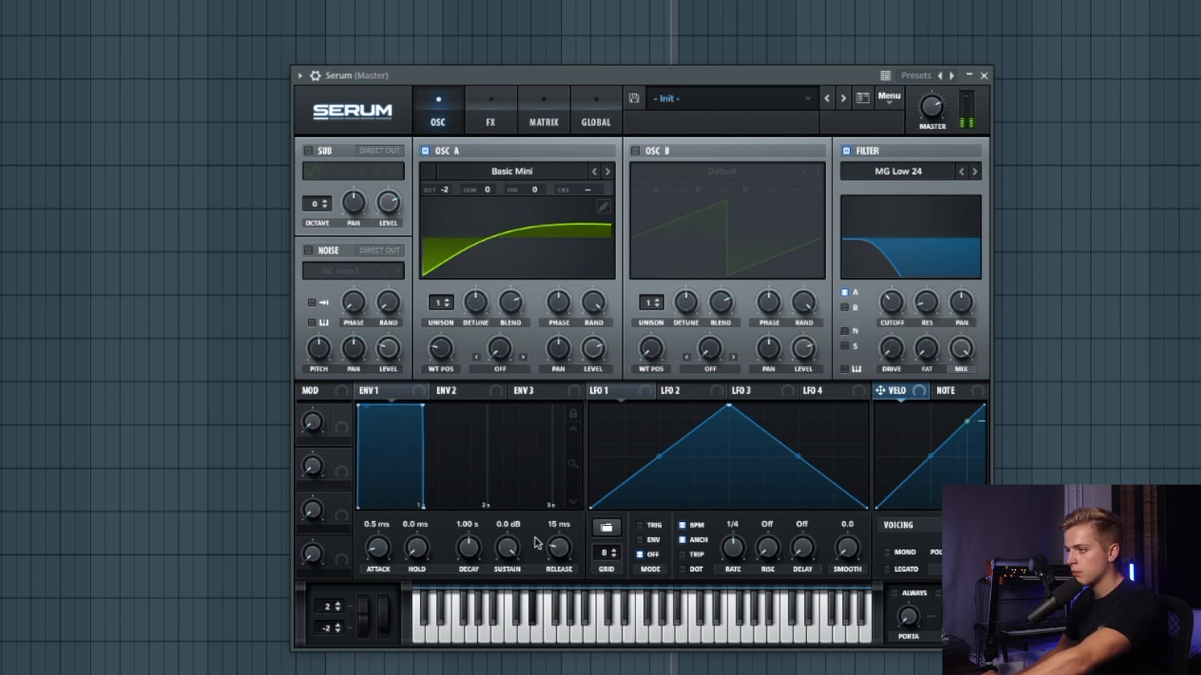
Set Env 1's decay to 341 ms and release to 119 ms, and fine-tune the filter cutoff.
drag(480, 550, 521, 325)
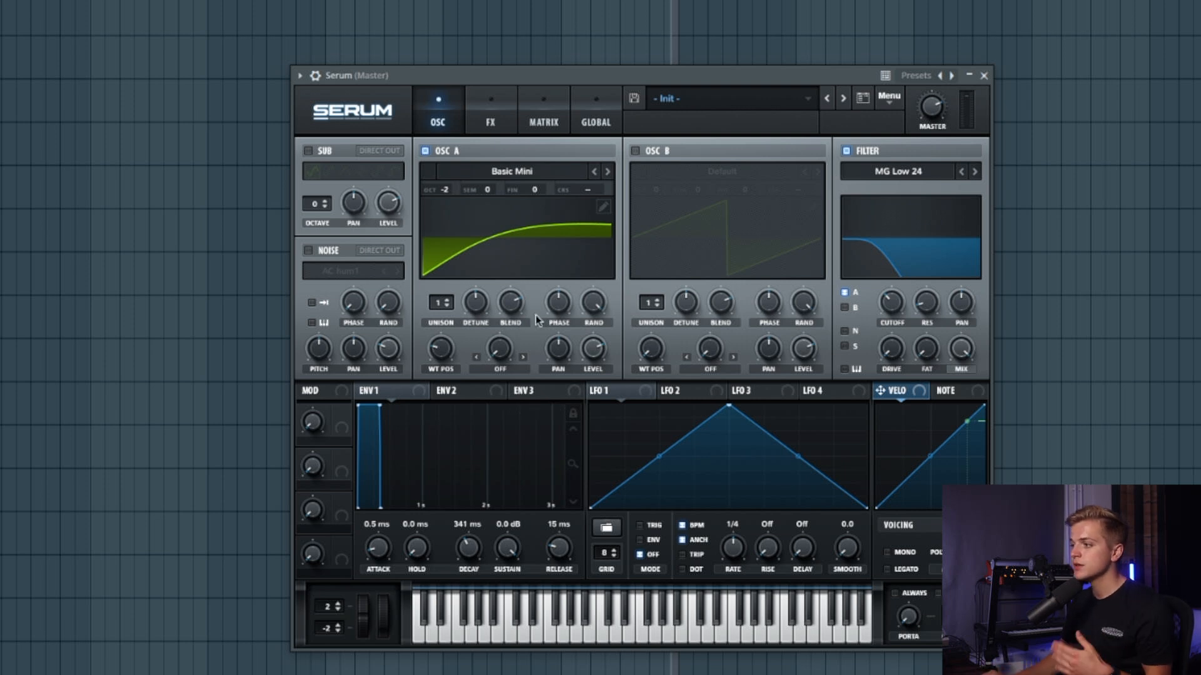
drag(558, 542, 504, 330)
drag(891, 304, 893, 300)
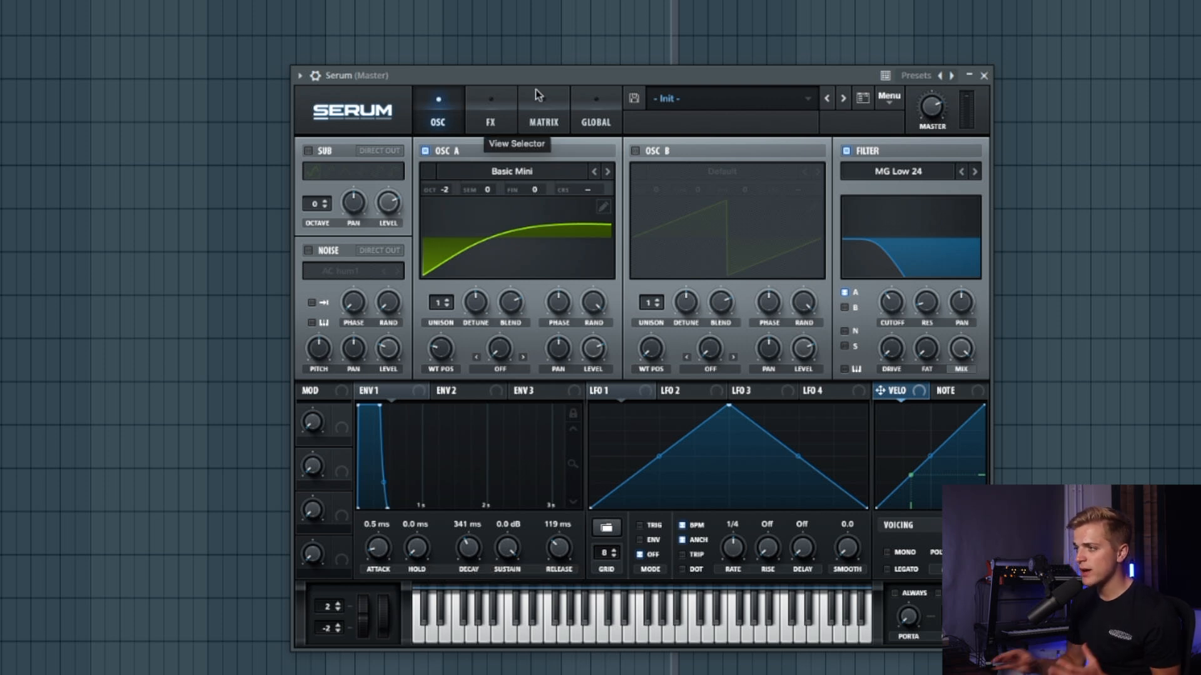
Add a Diode 2 distortion with 41% drive and a PRE filter at frequency 282 and Q 0.1.
click(491, 103)
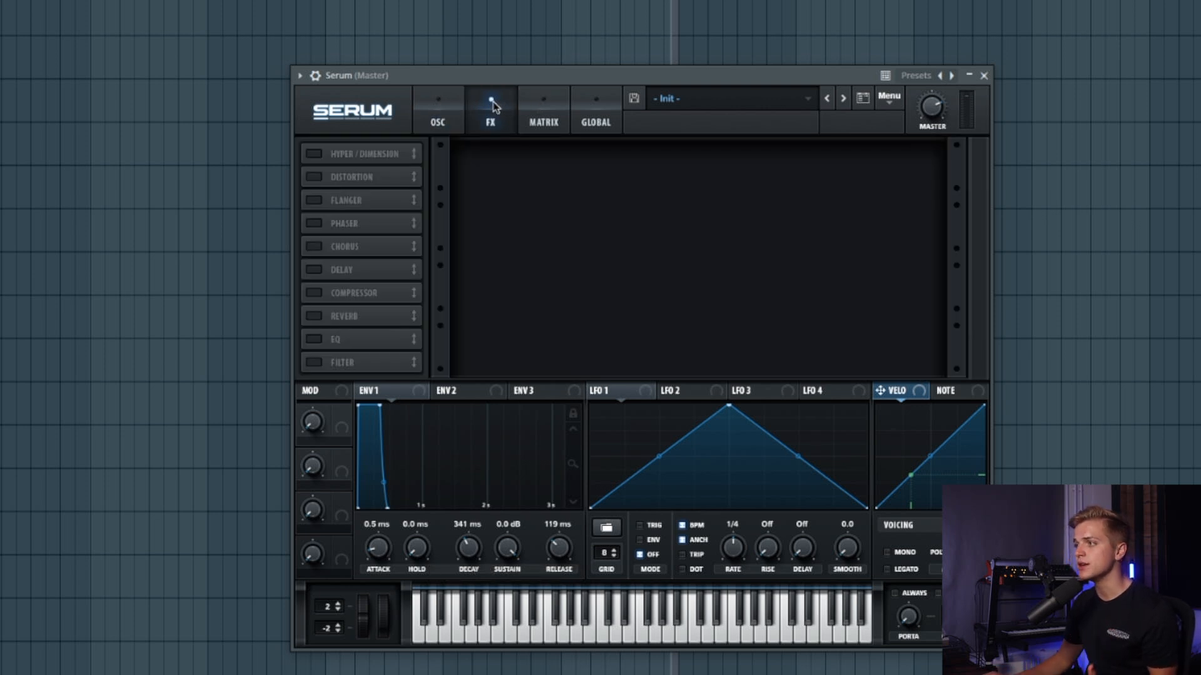
click(314, 178)
click(542, 168)
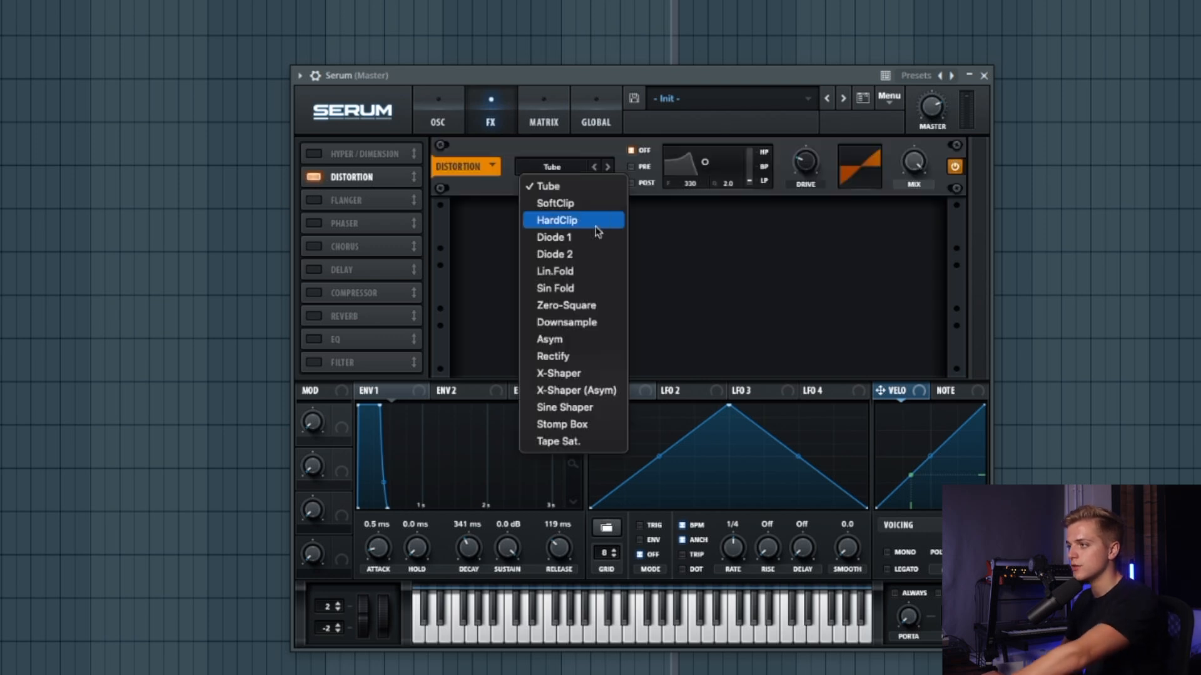
click(610, 256)
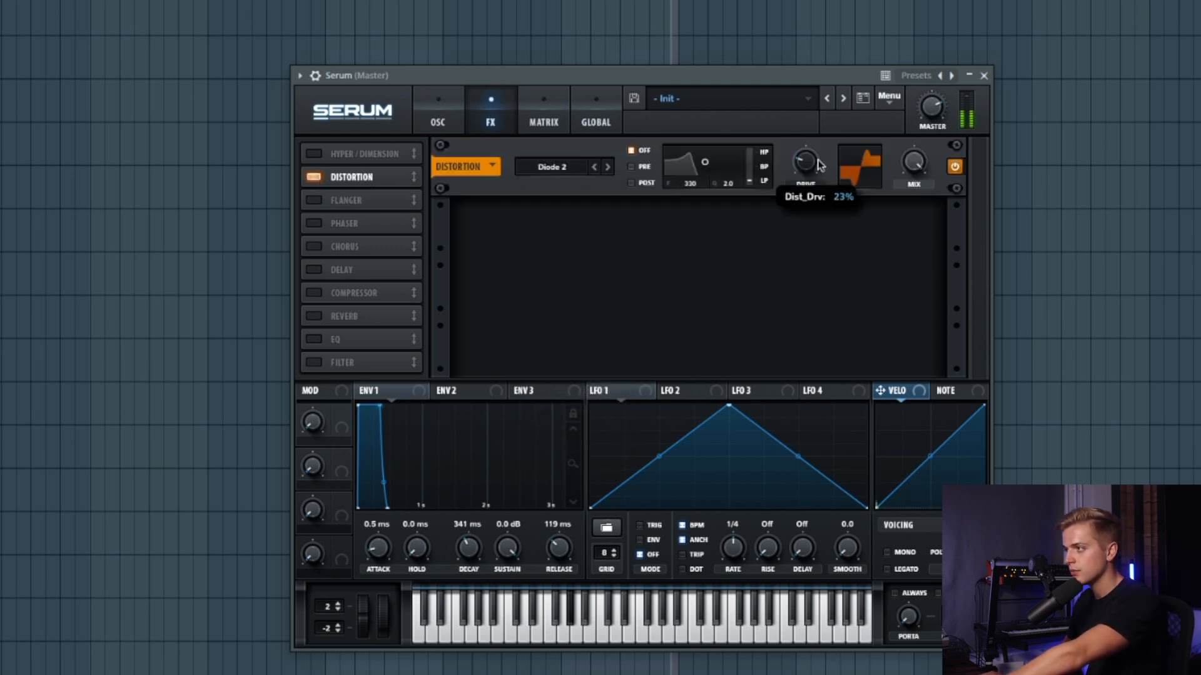
drag(821, 152, 825, 140)
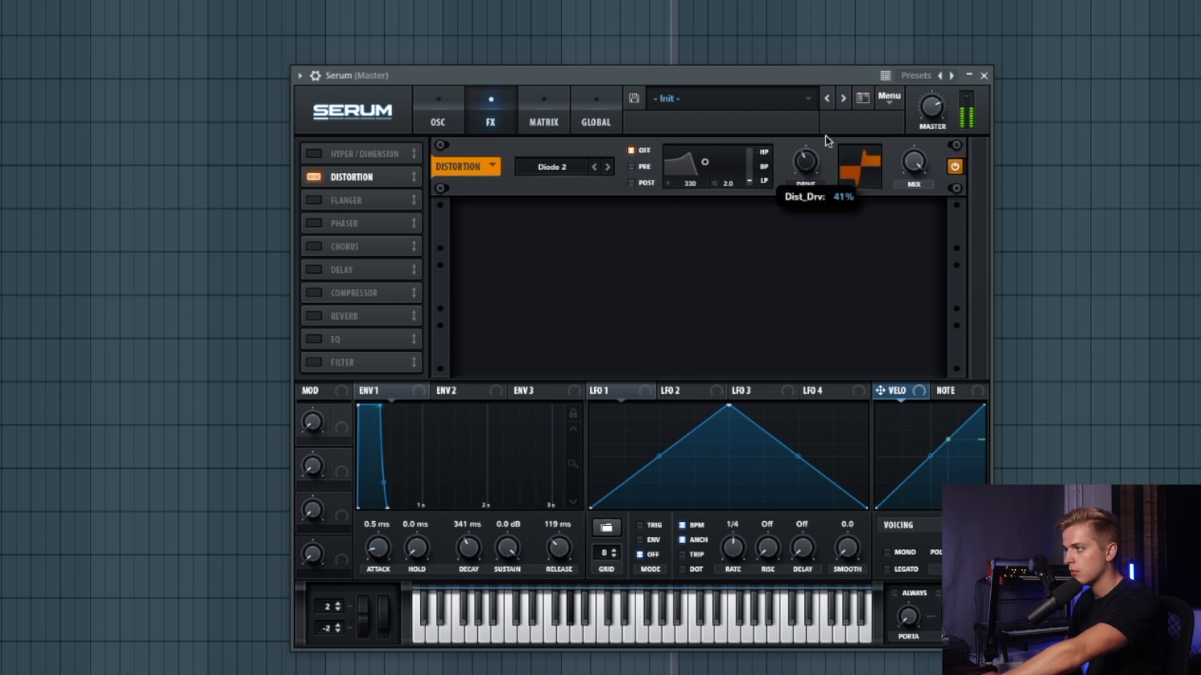
click(643, 166)
mouse_move(704, 162)
mouse_down()
mouse_move(687, 183)
mouse_move(704, 181)
mouse_up()
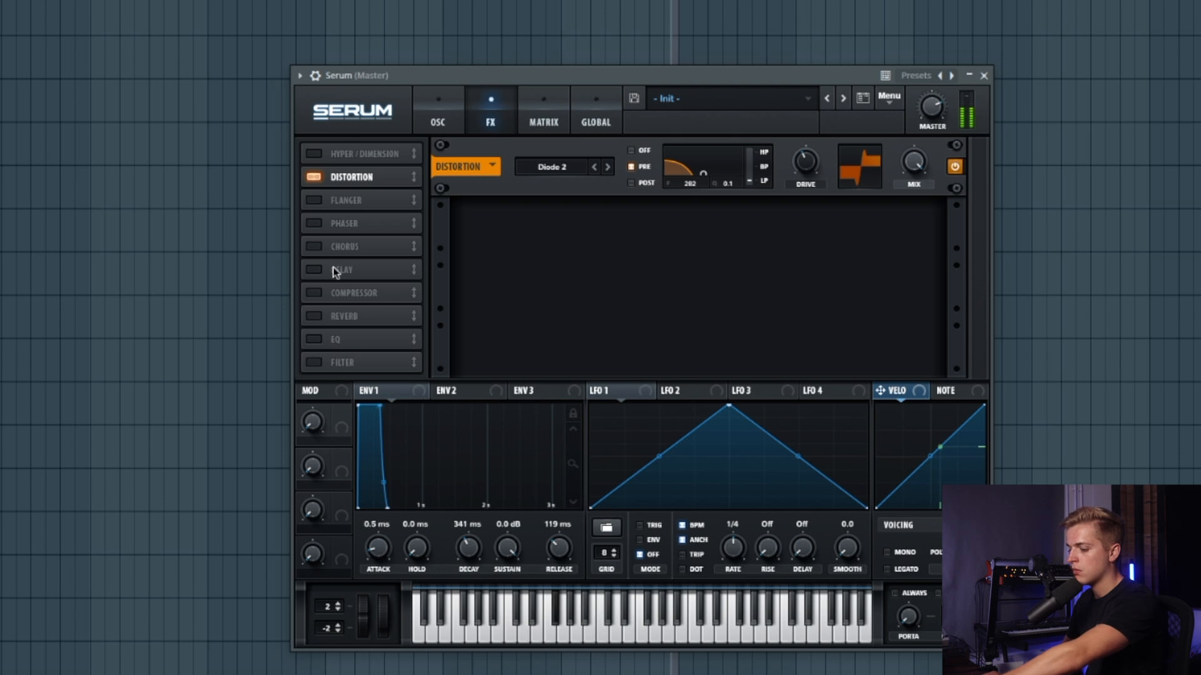
Add a multiband Compressor after the distortion and raise its gain.
click(311, 292)
mouse_move(711, 231)
mouse_down()
mouse_move(711, 211)
mouse_move(719, 227)
mouse_move(720, 216)
mouse_up()
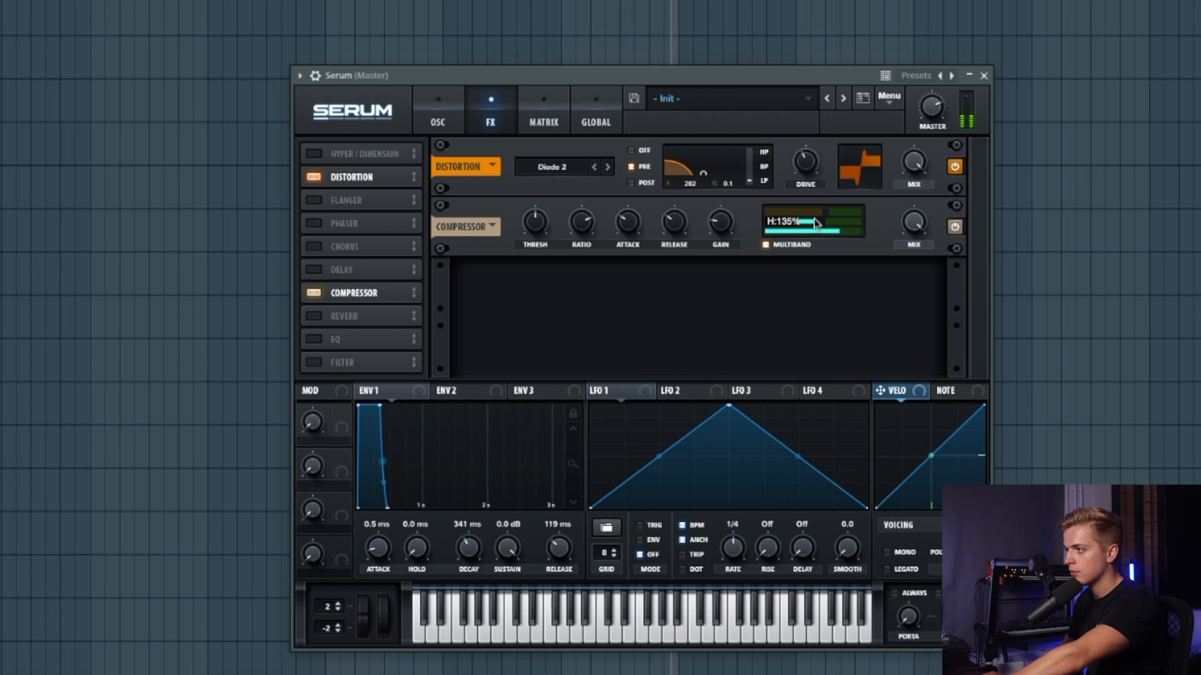
mouse_move(714, 230)
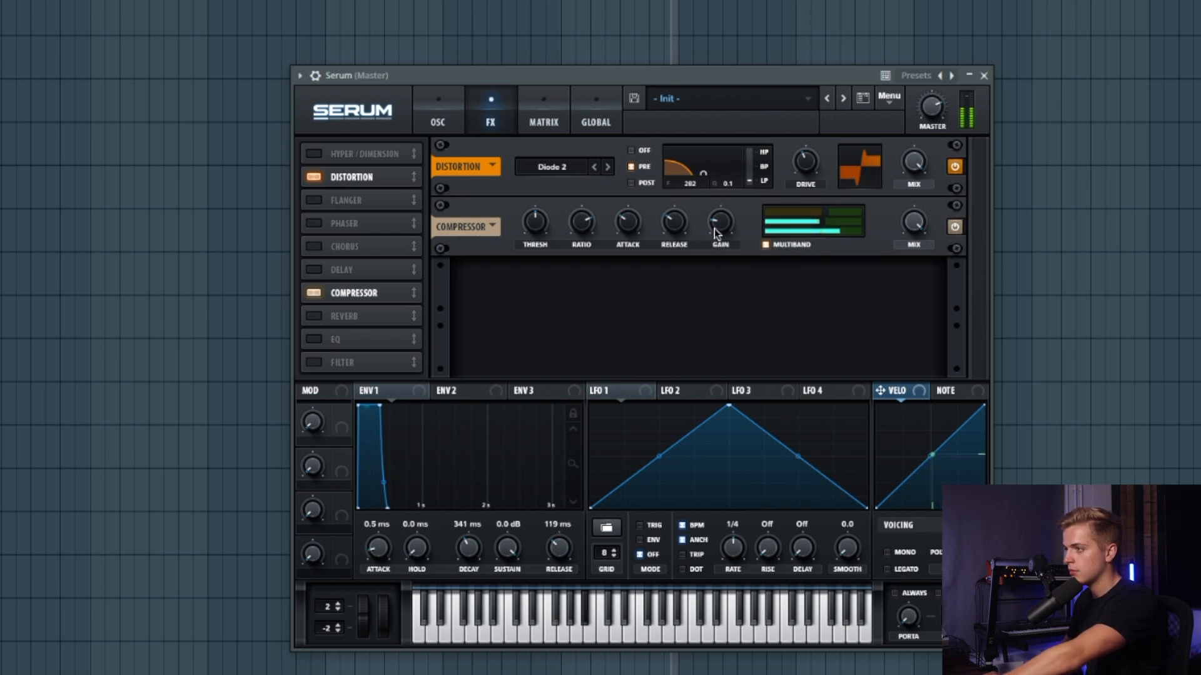
Add a Filter effect after the compressor, set its type to MG Low 18 and adjust its cutoff.
click(312, 359)
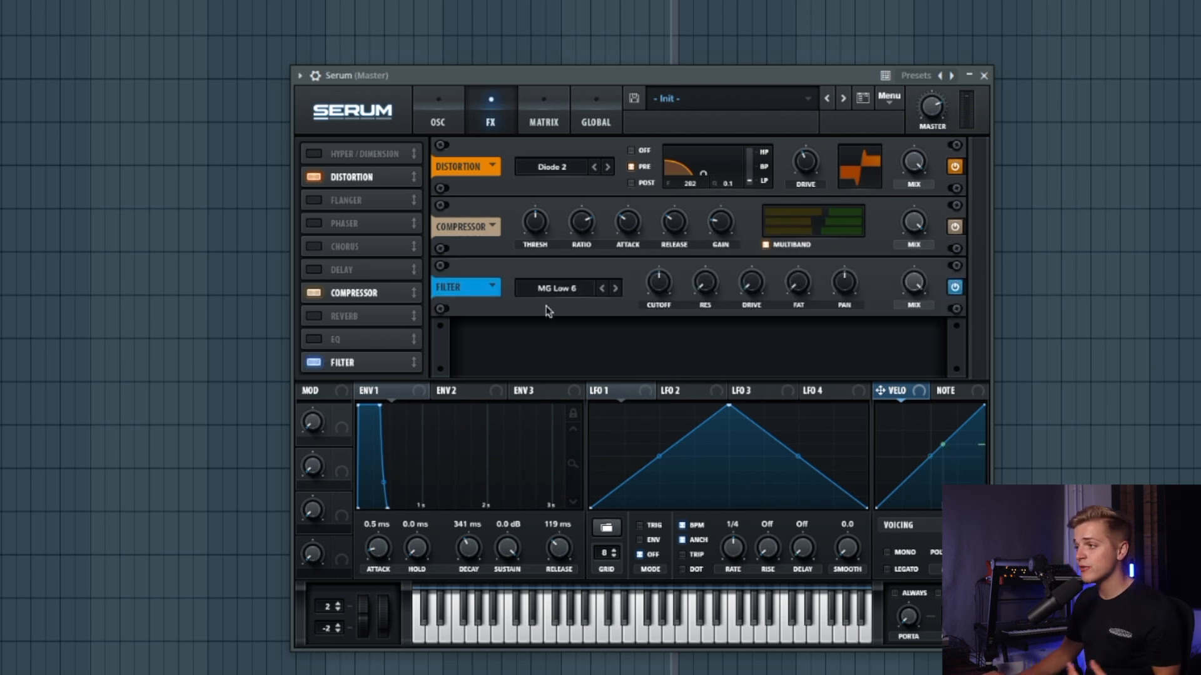
click(614, 289)
drag(642, 283, 651, 279)
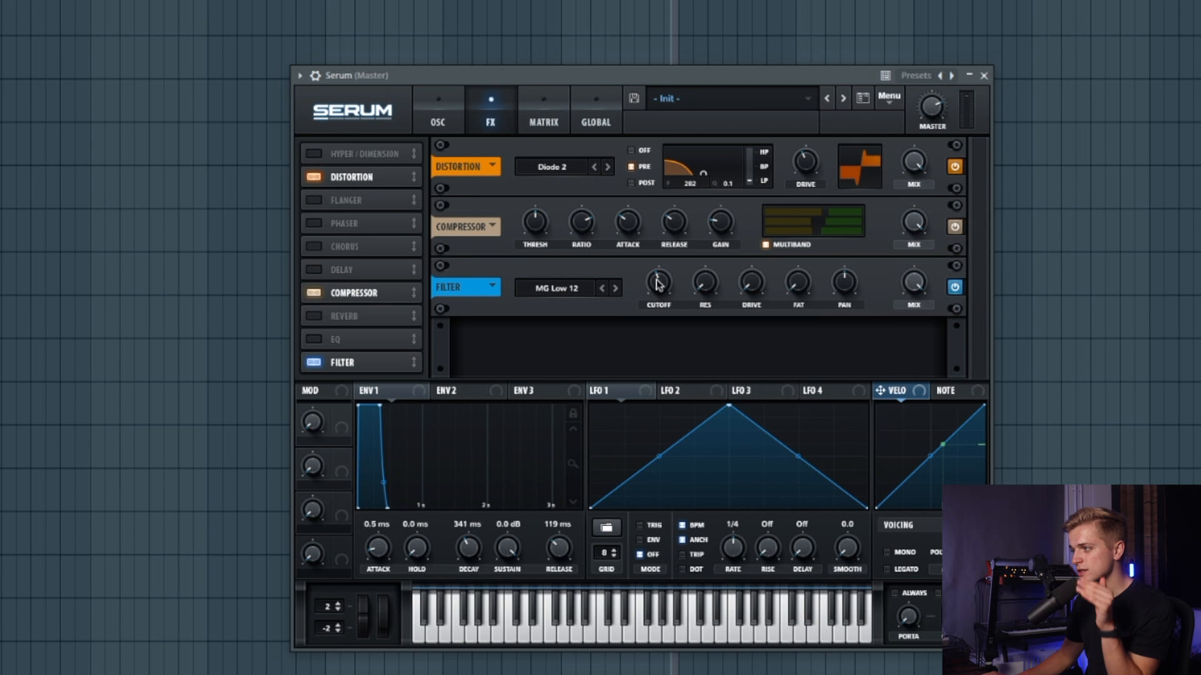
drag(659, 282, 655, 281)
click(616, 288)
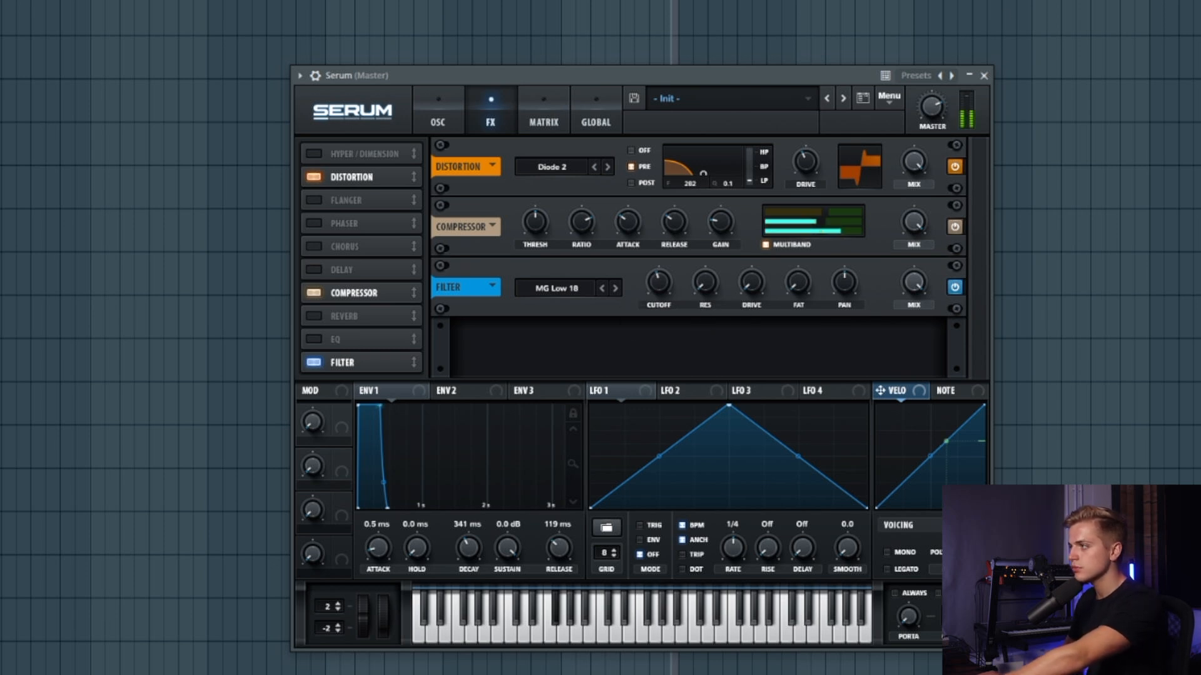
mouse_move(939, 87)
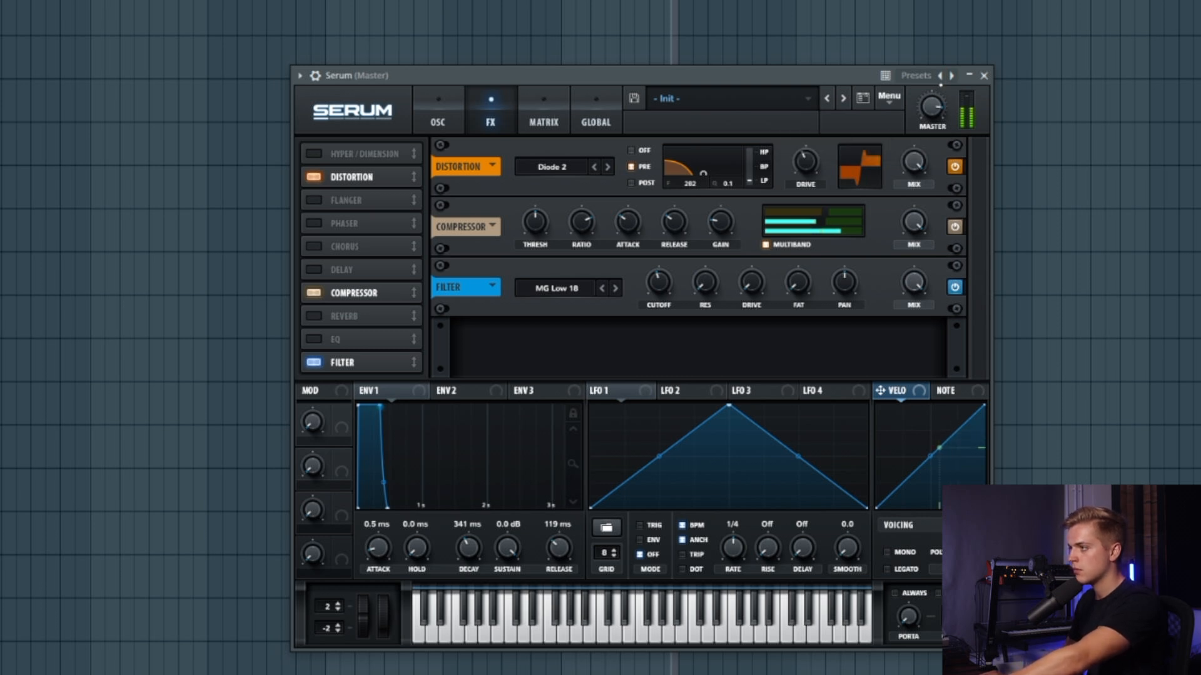
Enable Oscillator B and load the Analog wavetable Jno into it.
click(439, 122)
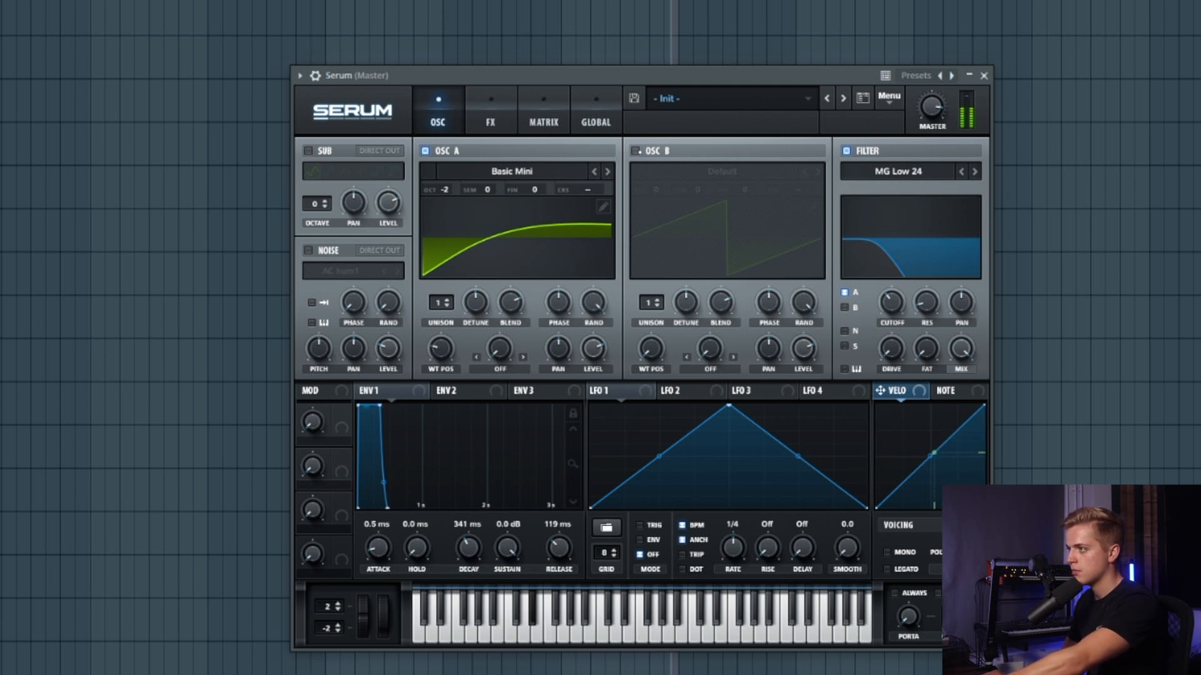
click(636, 151)
click(635, 151)
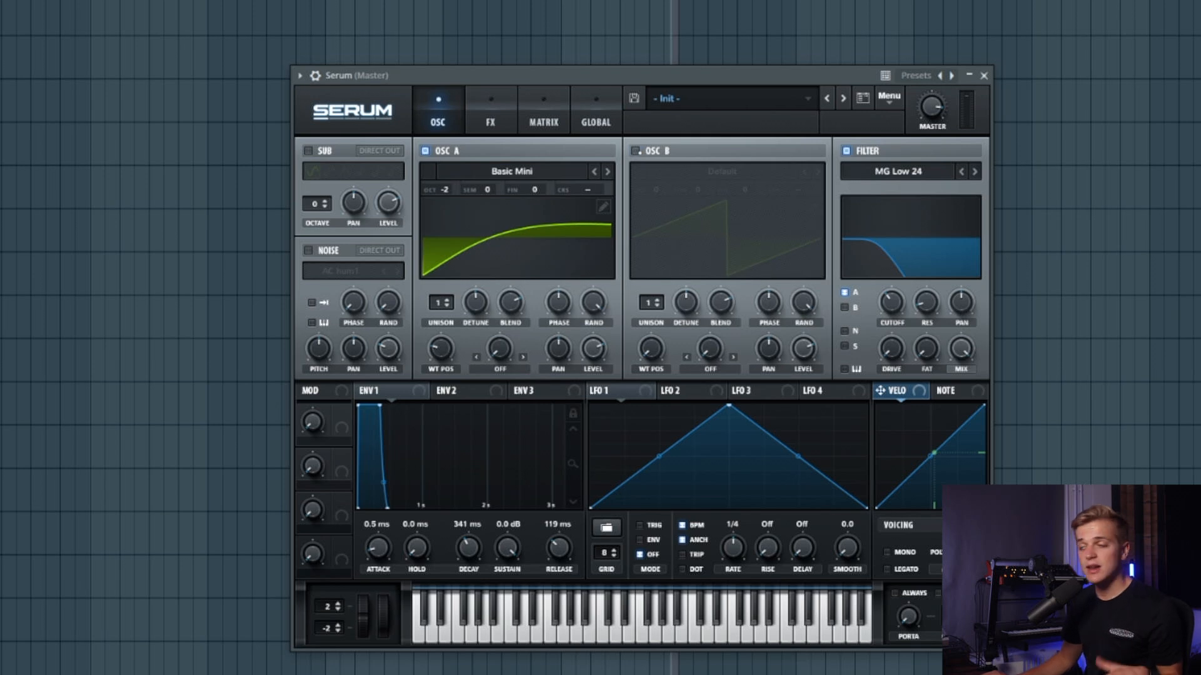
click(635, 150)
click(706, 174)
mouse_move(768, 200)
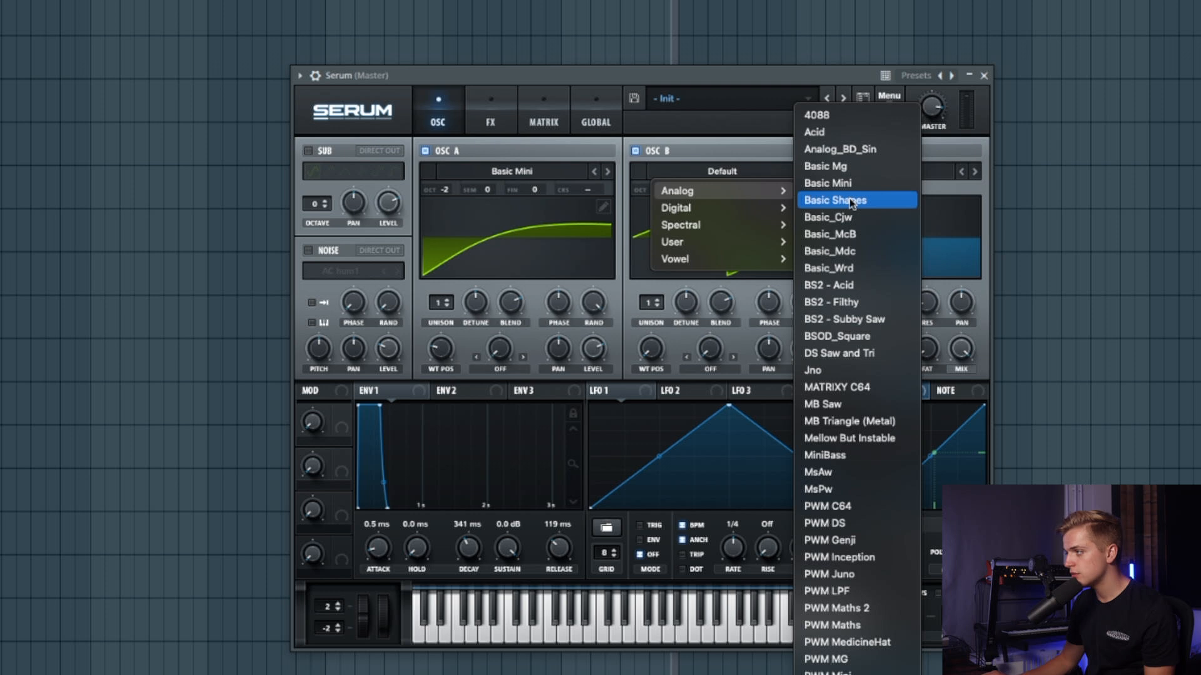
click(851, 370)
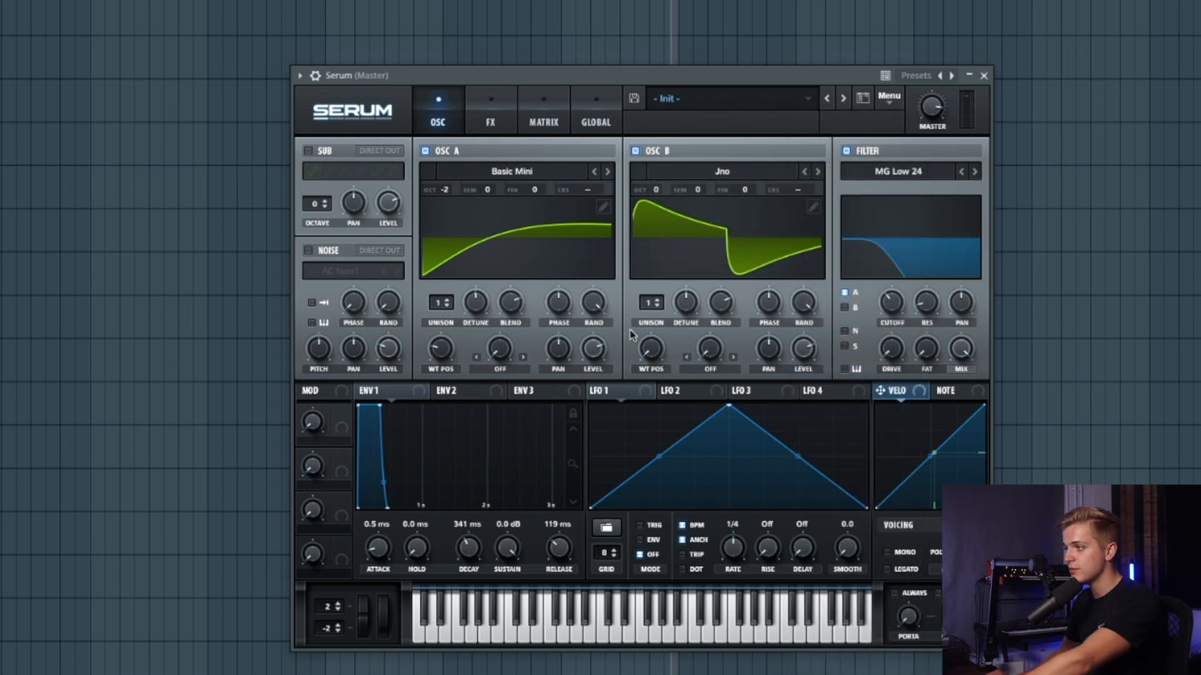
Switch off Oscillator A to isolate Oscillator B, and set Oscillator B's octave to -1.
drag(648, 348, 505, 224)
click(425, 151)
drag(650, 347, 659, 211)
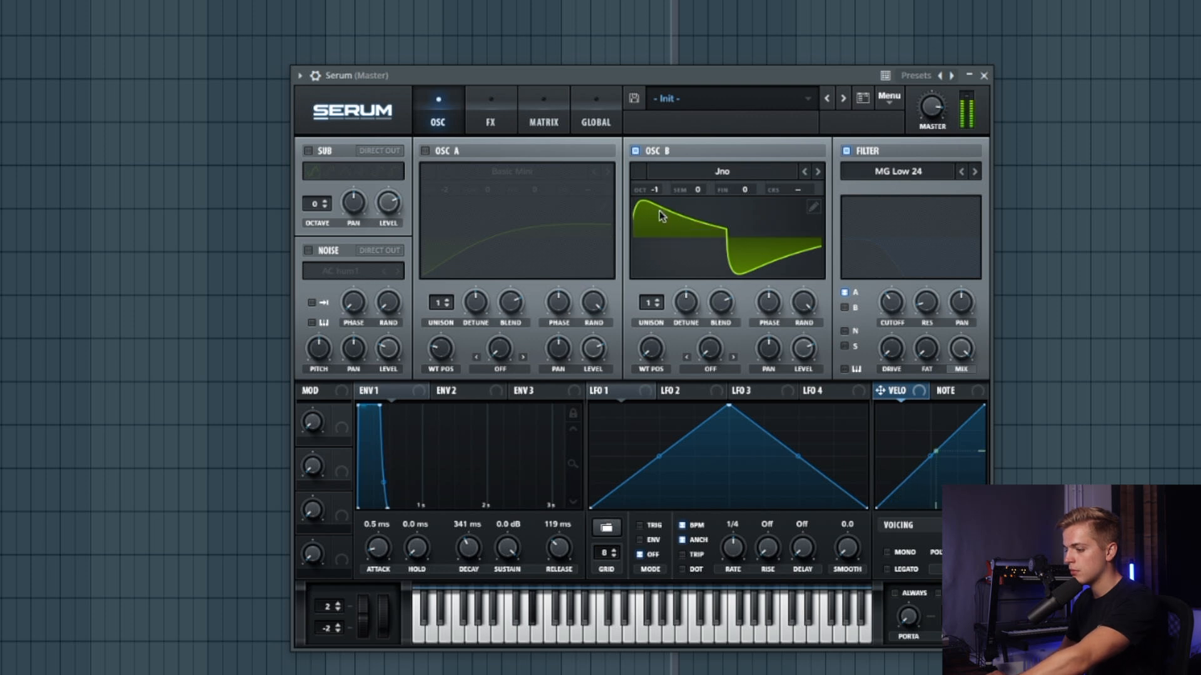
Route Oscillator B through the MG Low 24 filter and switch Oscillator A back on.
click(866, 152)
click(865, 152)
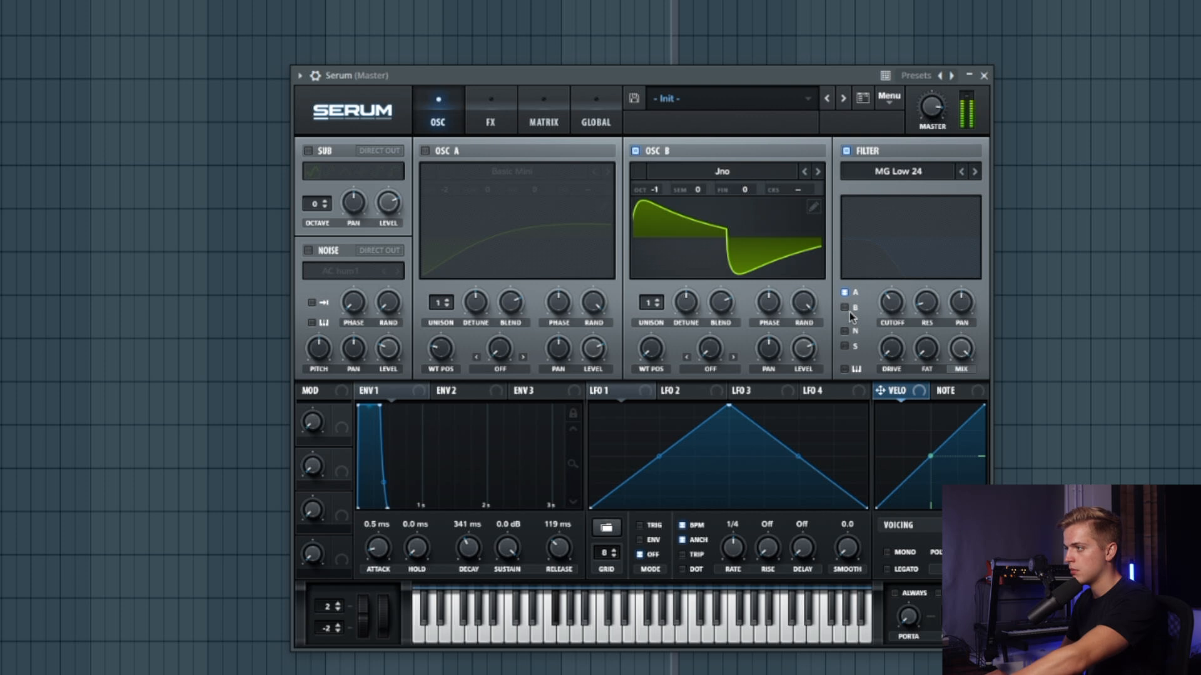
click(844, 308)
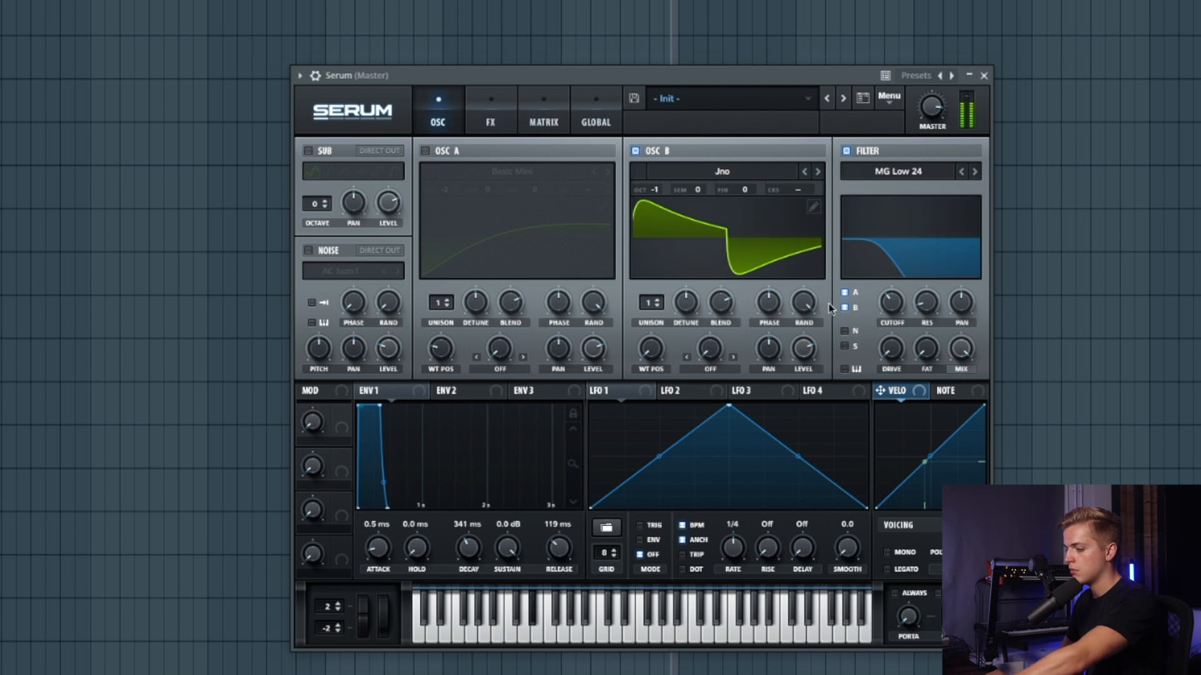
click(434, 152)
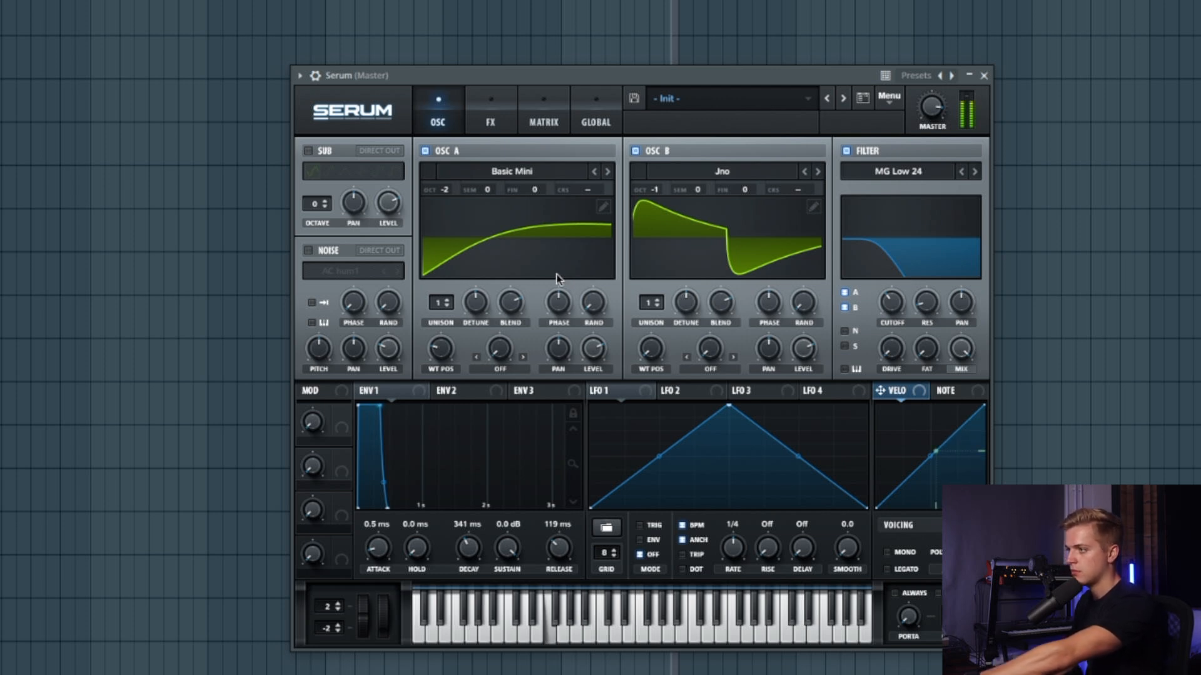
Enable the noise oscillator with the Analog noise BrightWhite, send it to Direct Out and lower its level.
click(334, 253)
click(339, 270)
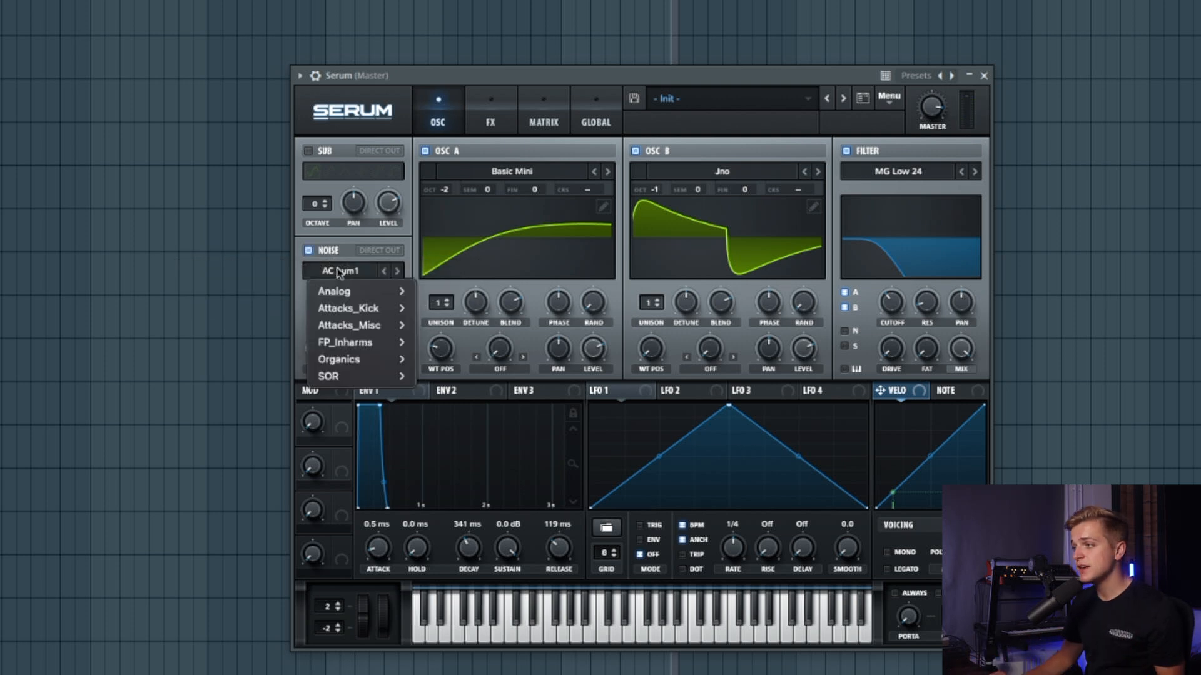
mouse_move(337, 291)
click(464, 360)
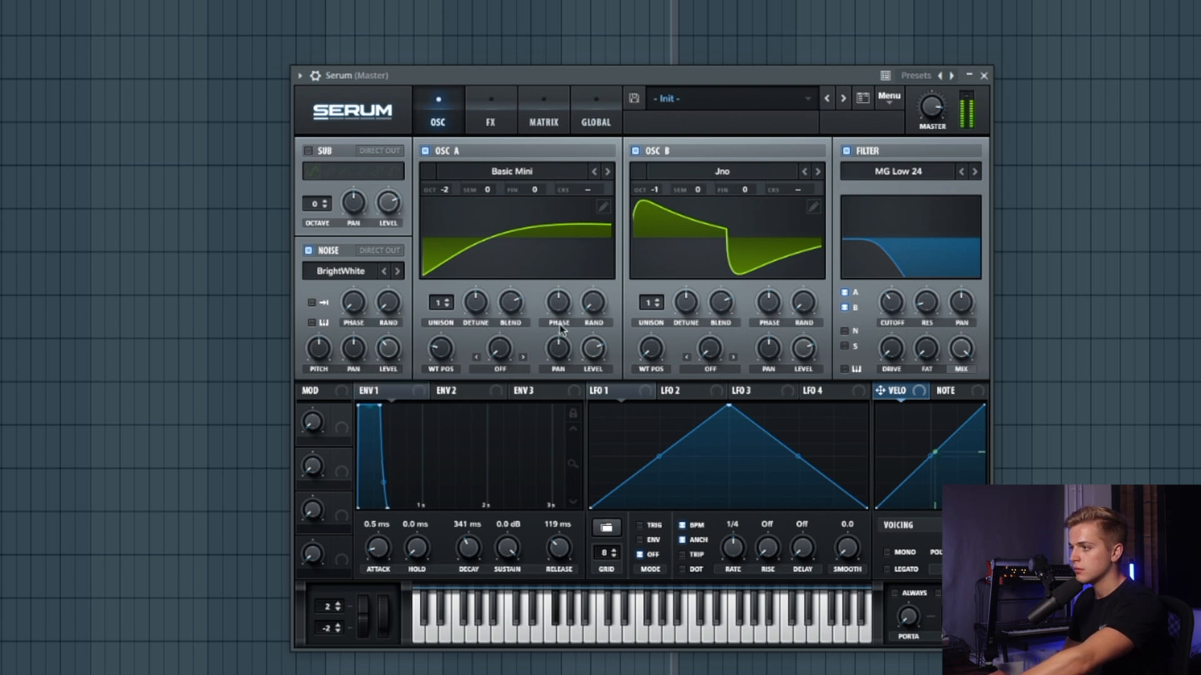
click(380, 251)
mouse_move(400, 359)
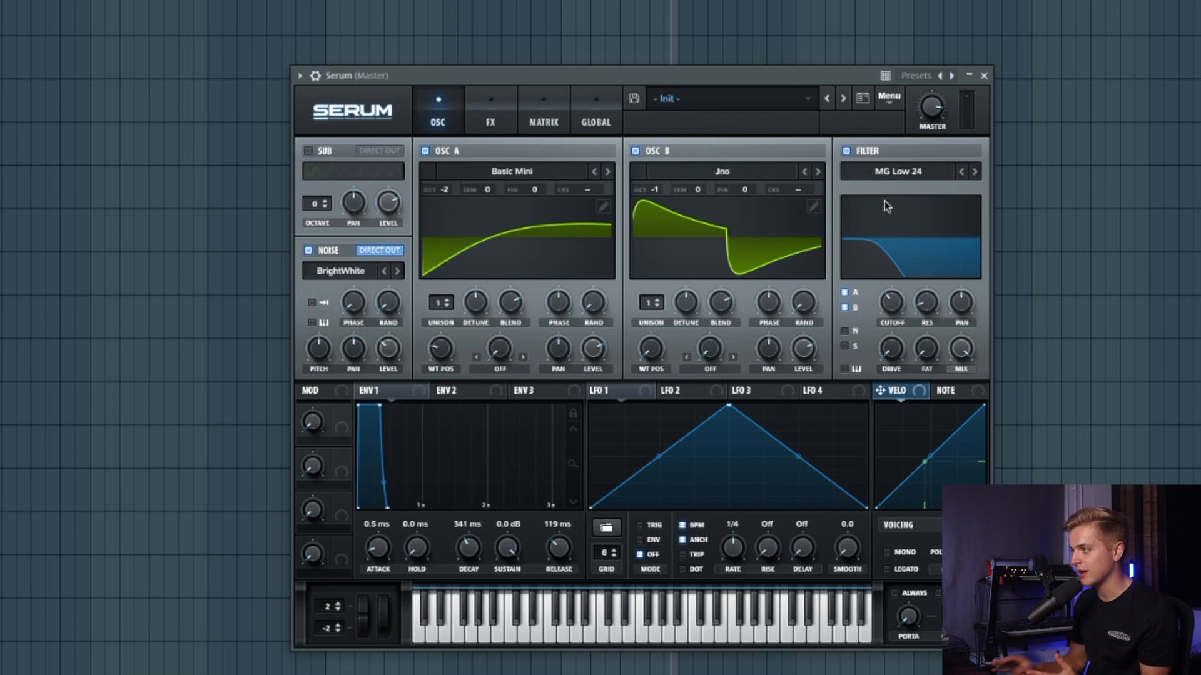
drag(395, 349, 384, 400)
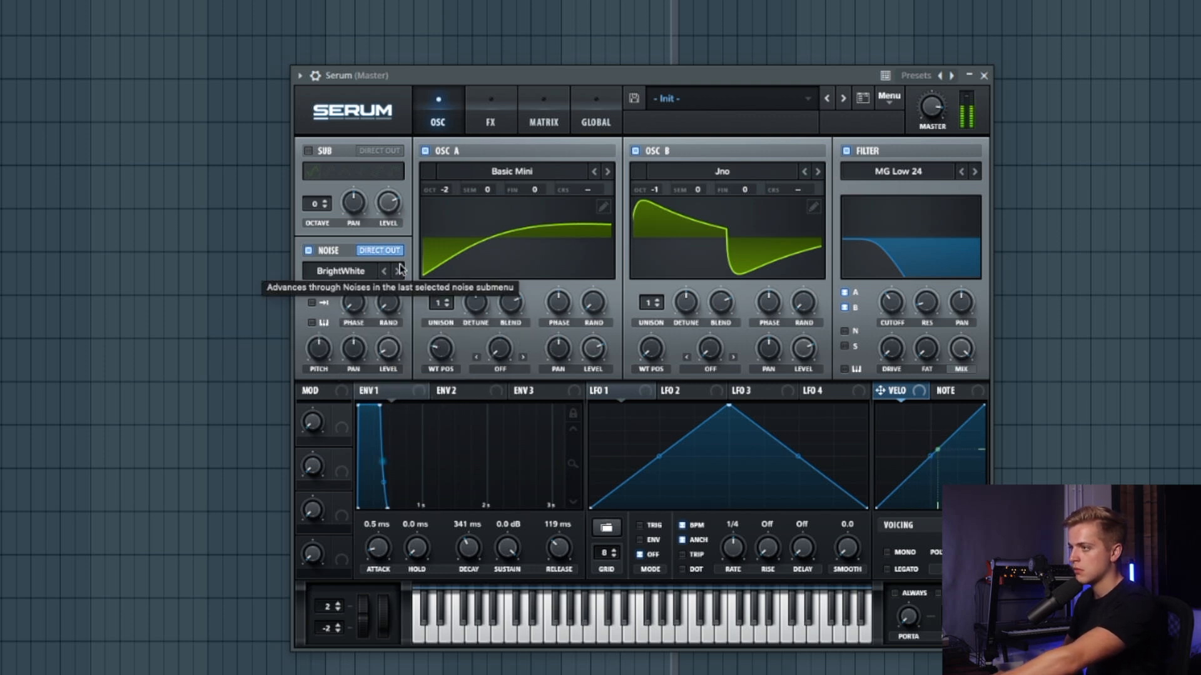
Replace the noise sample with the Analog noise J 60 and lower the noise level.
click(341, 271)
mouse_move(335, 295)
click(455, 375)
drag(396, 348, 395, 360)
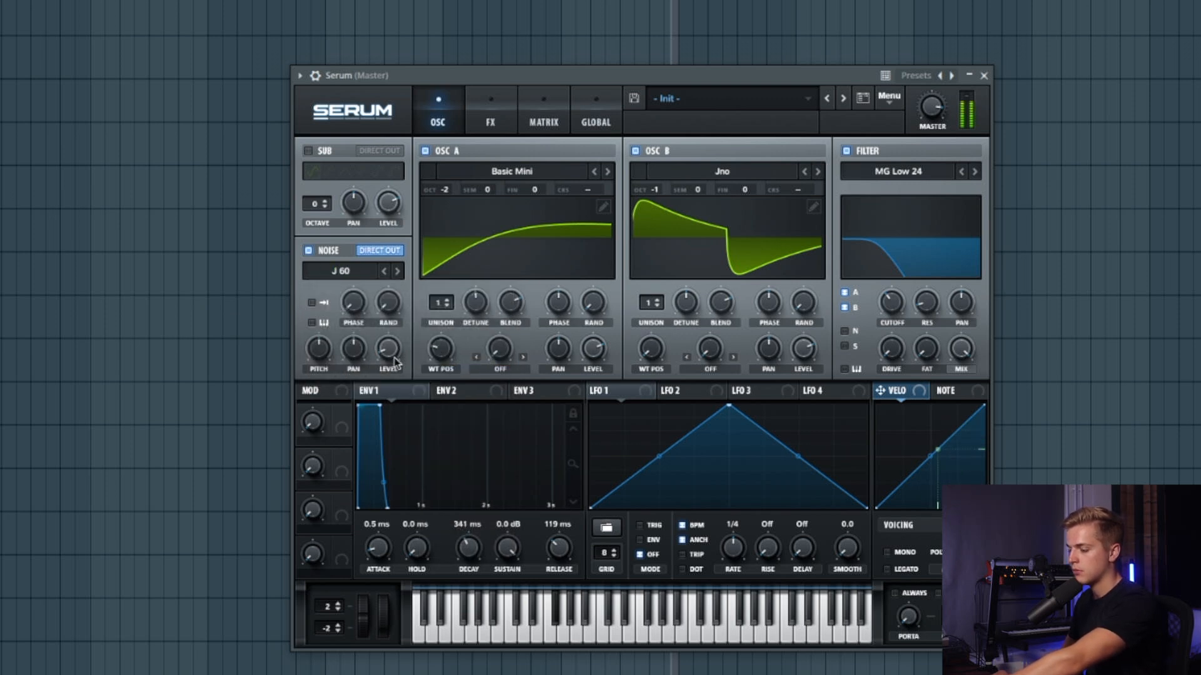
Lower Env 2's sustain, adjust its decay and assign the envelope to the noise level.
click(438, 389)
drag(422, 406, 397, 451)
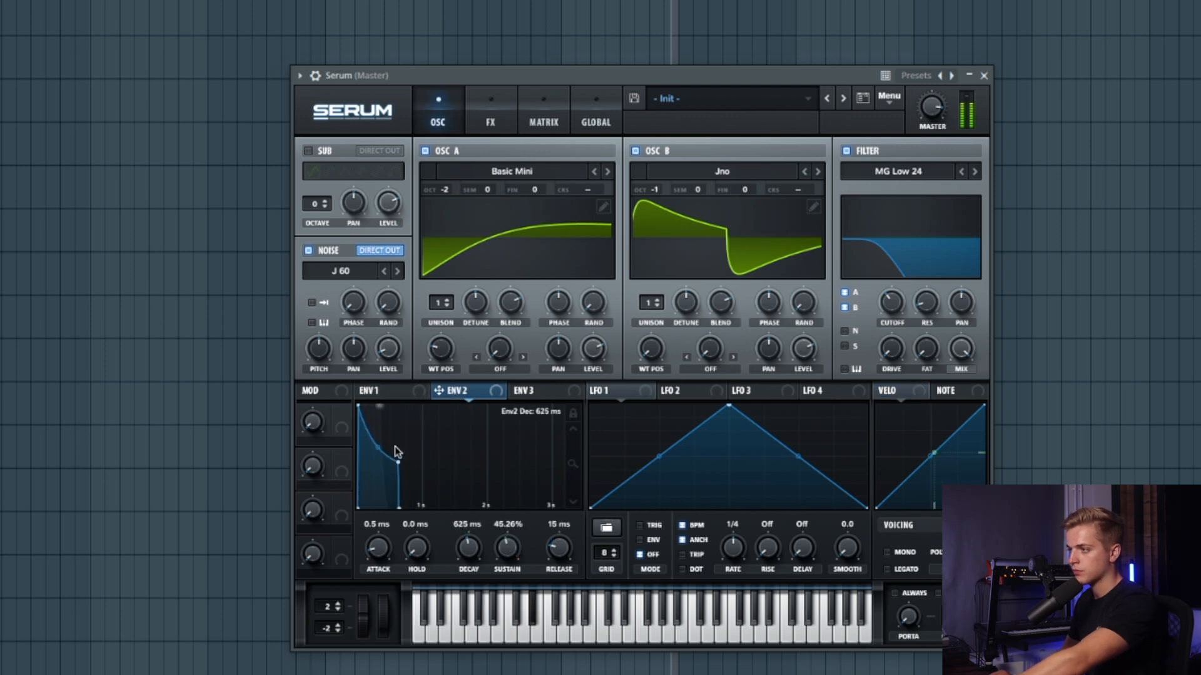
drag(469, 393, 367, 410)
drag(400, 461, 421, 472)
mouse_move(376, 340)
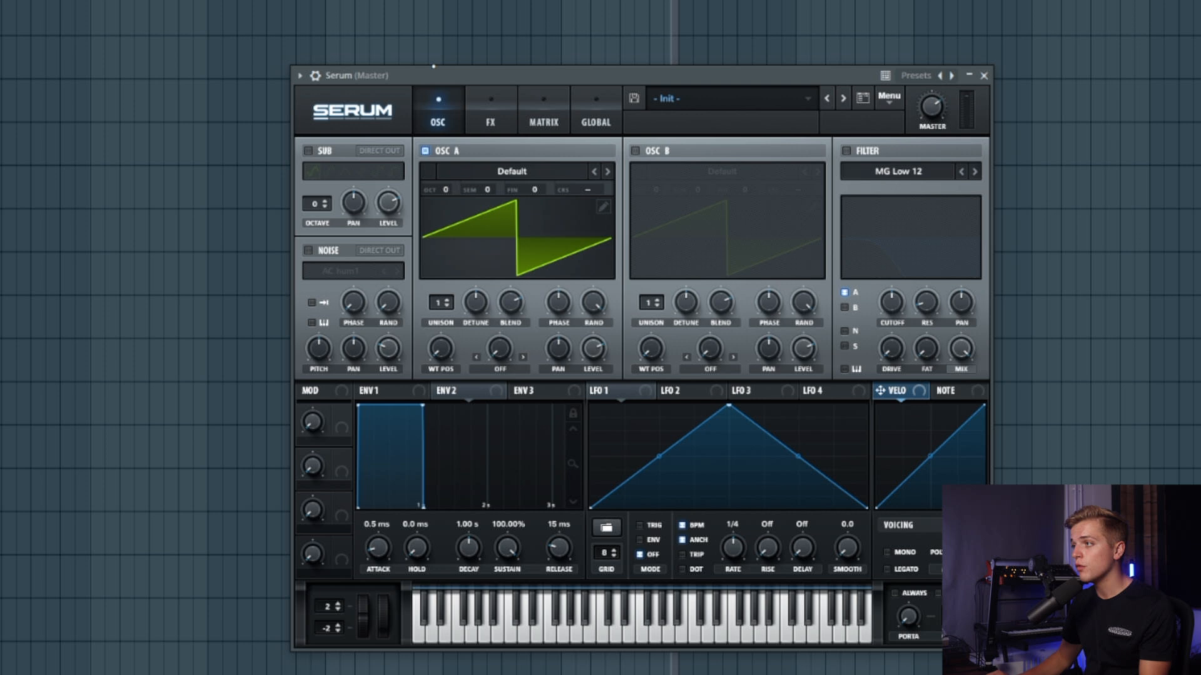
drag(433, 66, 338, 41)
drag(419, 50, 523, 68)
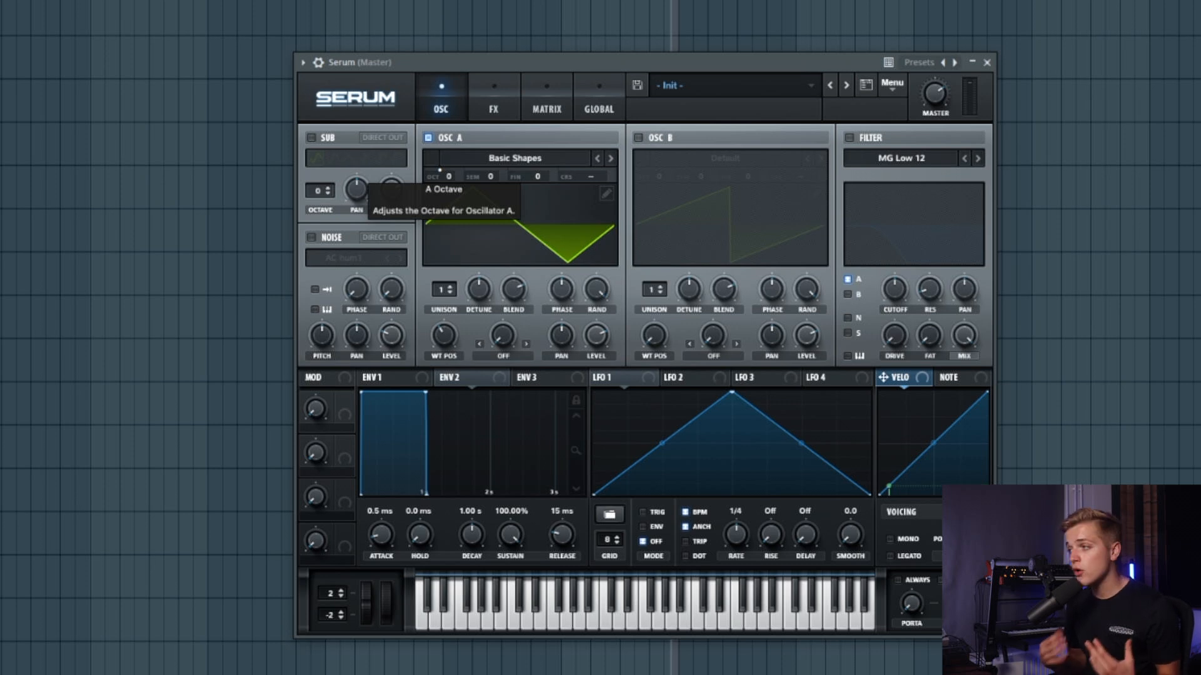
drag(484, 58, 403, 58)
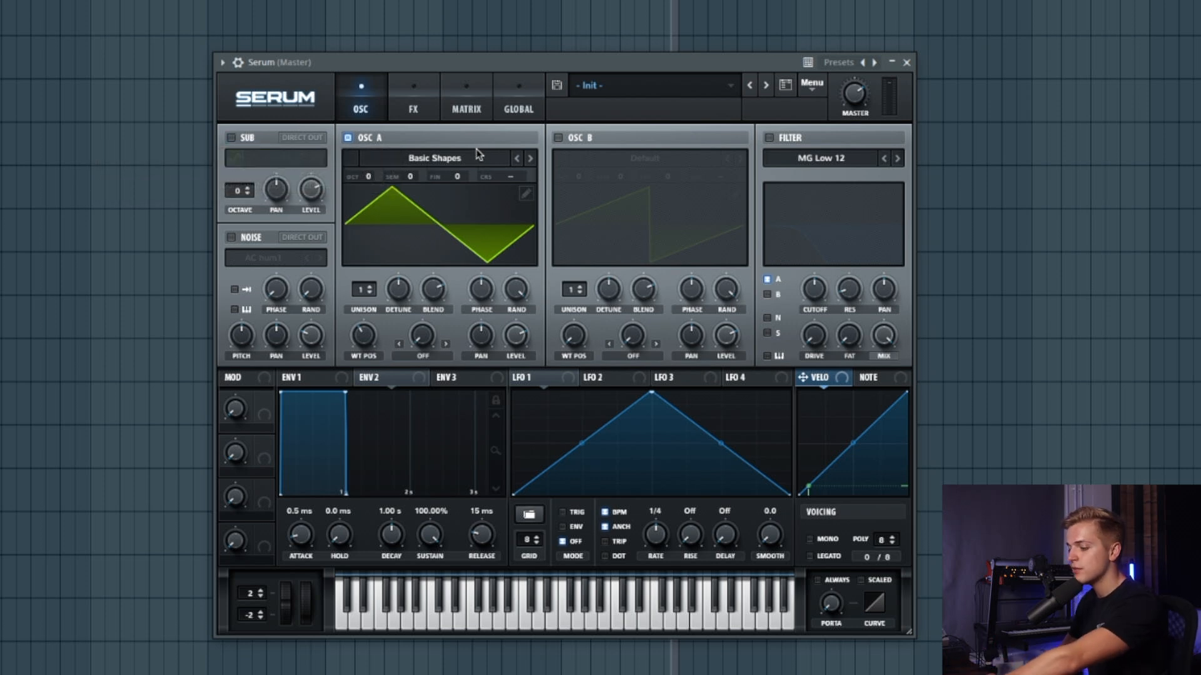
Set Env 1's decay to 473 ms, sustain to -10.4 dB and release to 91 ms.
click(312, 379)
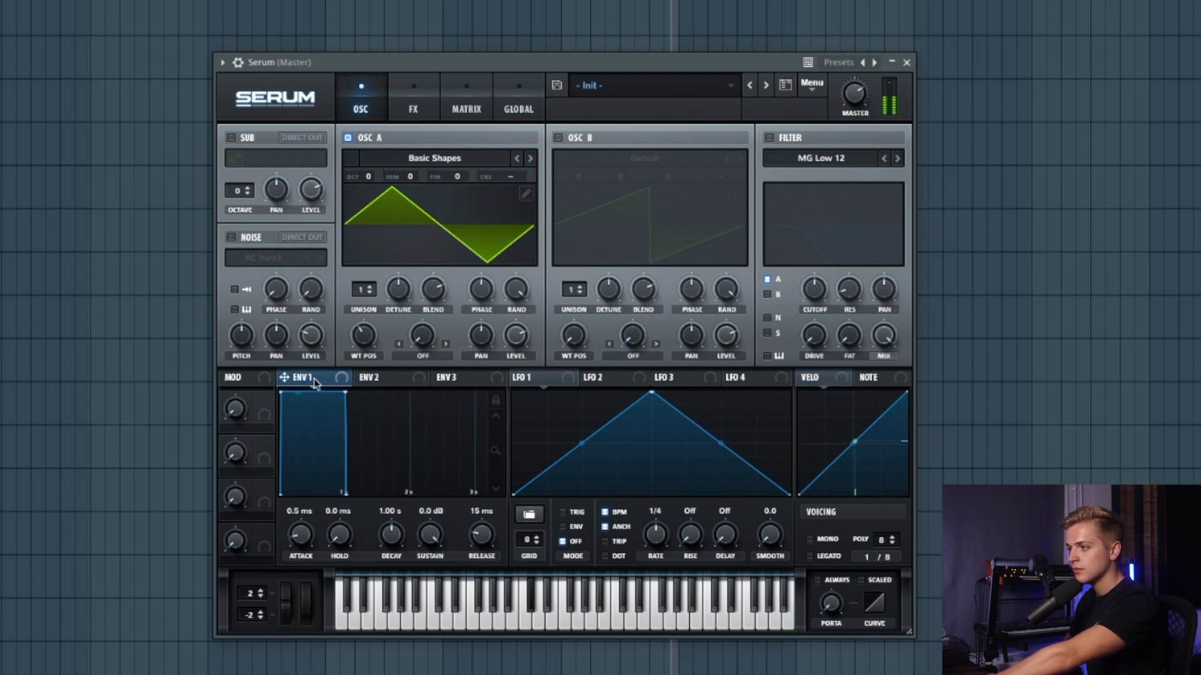
drag(343, 393, 311, 439)
mouse_move(473, 535)
mouse_down()
mouse_move(475, 524)
mouse_move(453, 528)
mouse_up()
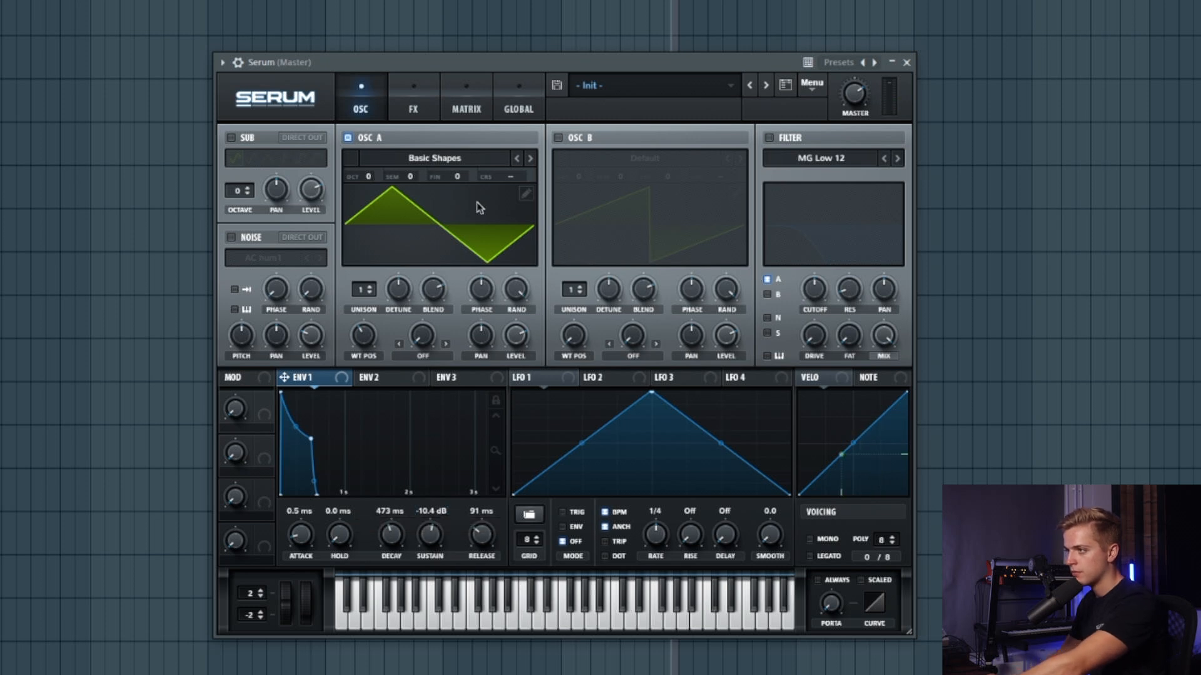
Enable Oscillator B with the Analog wavetable Basic Shapes at wavetable position 3, tuned up +7 semitones.
click(559, 137)
click(585, 158)
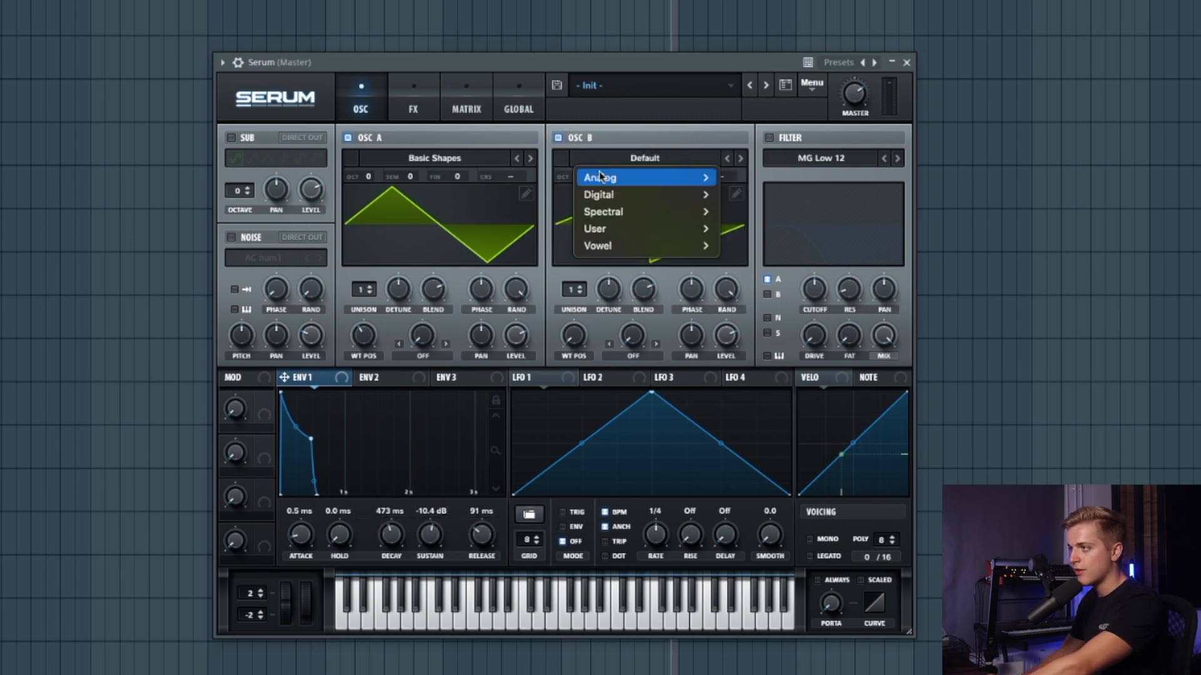
mouse_move(599, 177)
click(788, 201)
drag(573, 337, 574, 299)
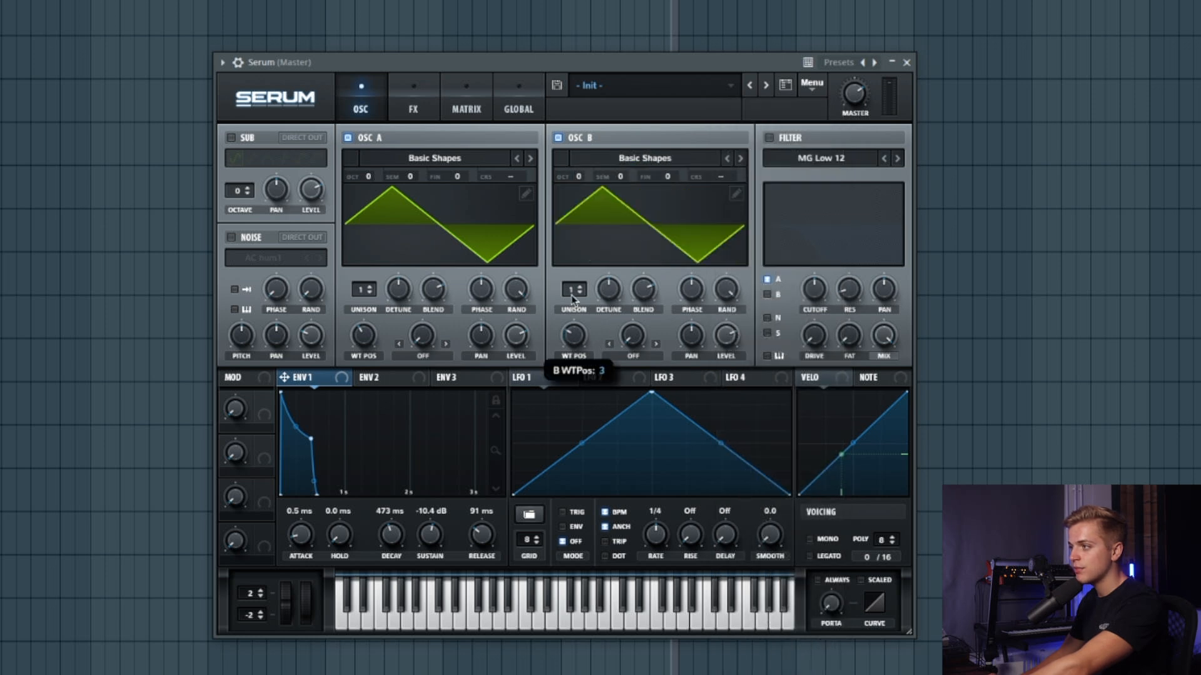
drag(622, 176, 623, 166)
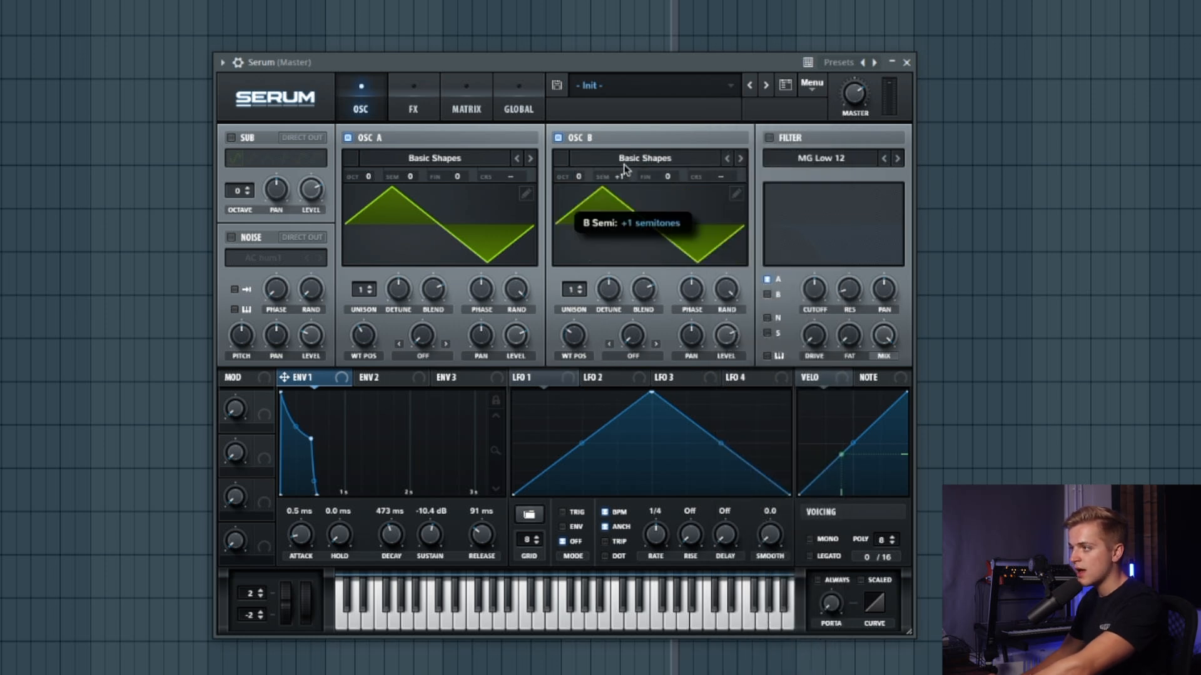
drag(630, 121, 631, 127)
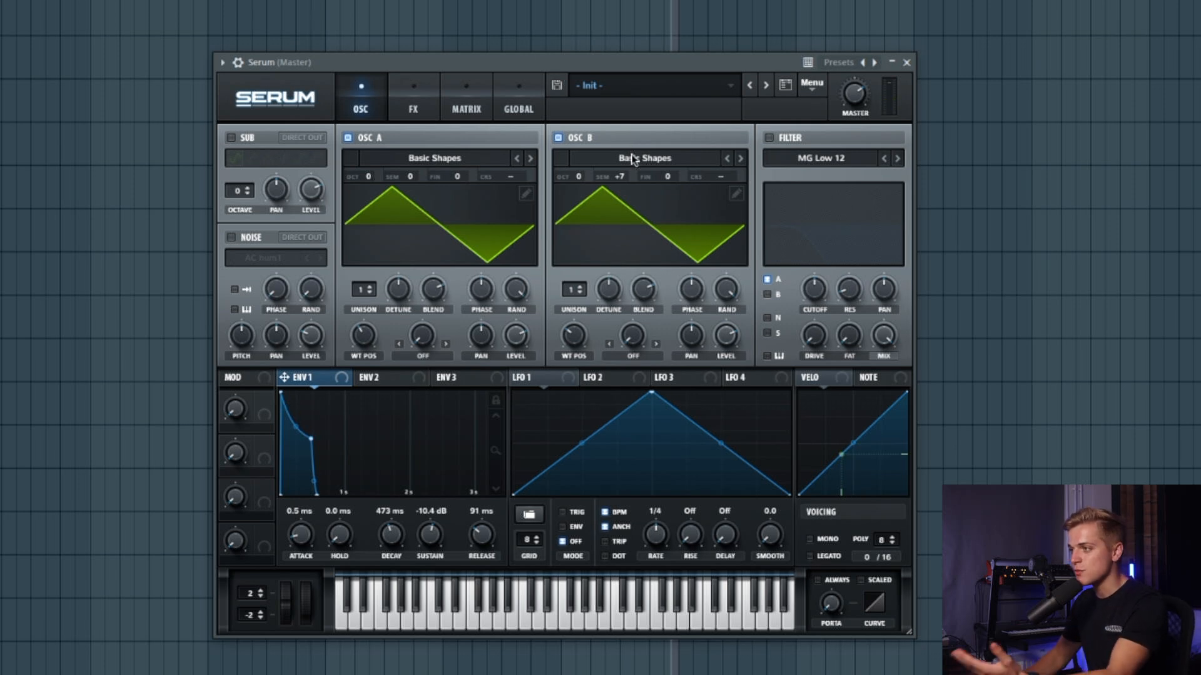
Enable the sub oscillator with a triangle wave at octave -1, and set Env 1's release to 180 ms.
click(231, 137)
click(268, 159)
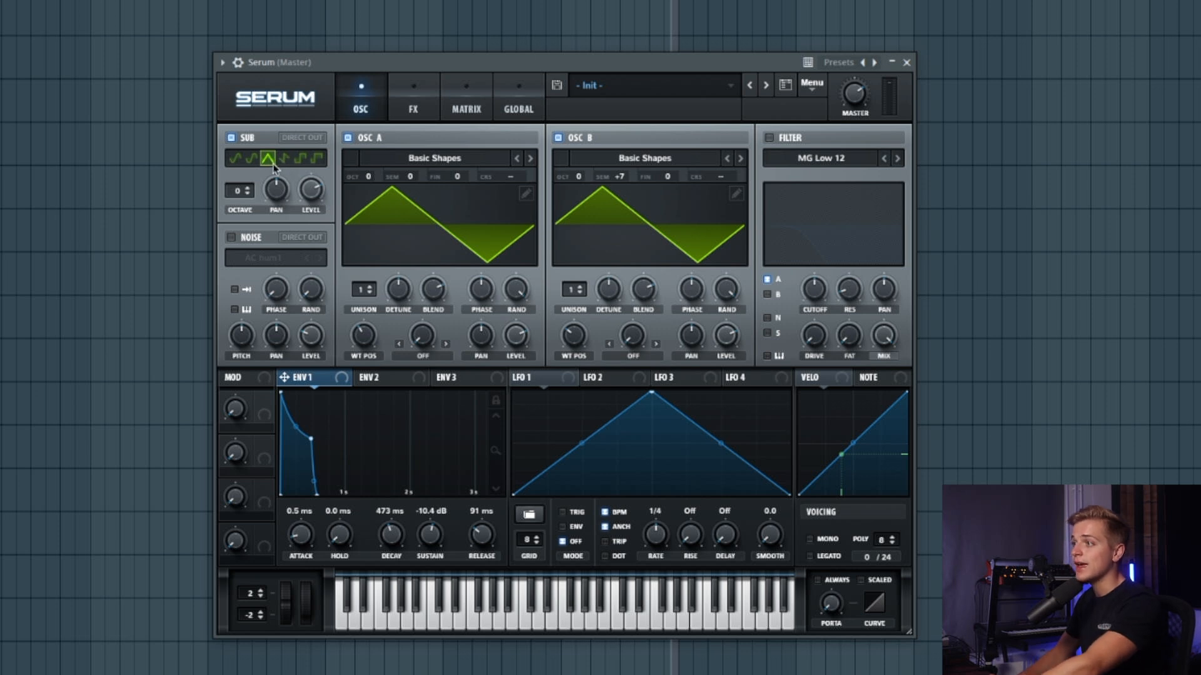
click(249, 193)
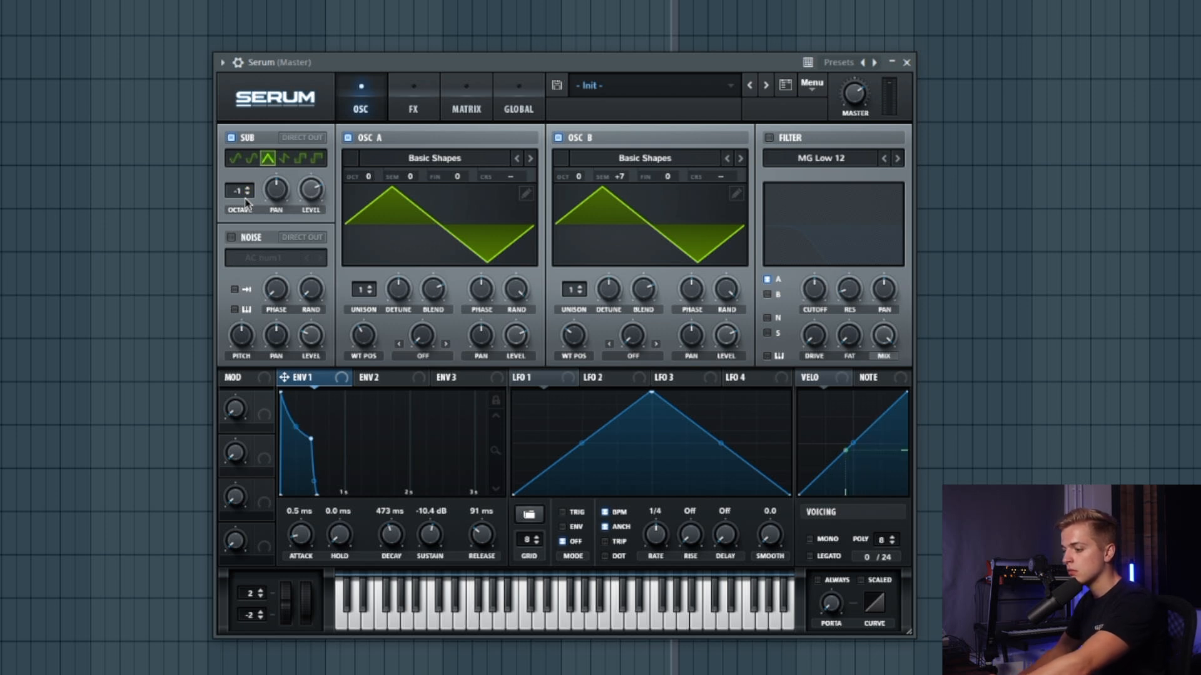
drag(483, 538, 483, 529)
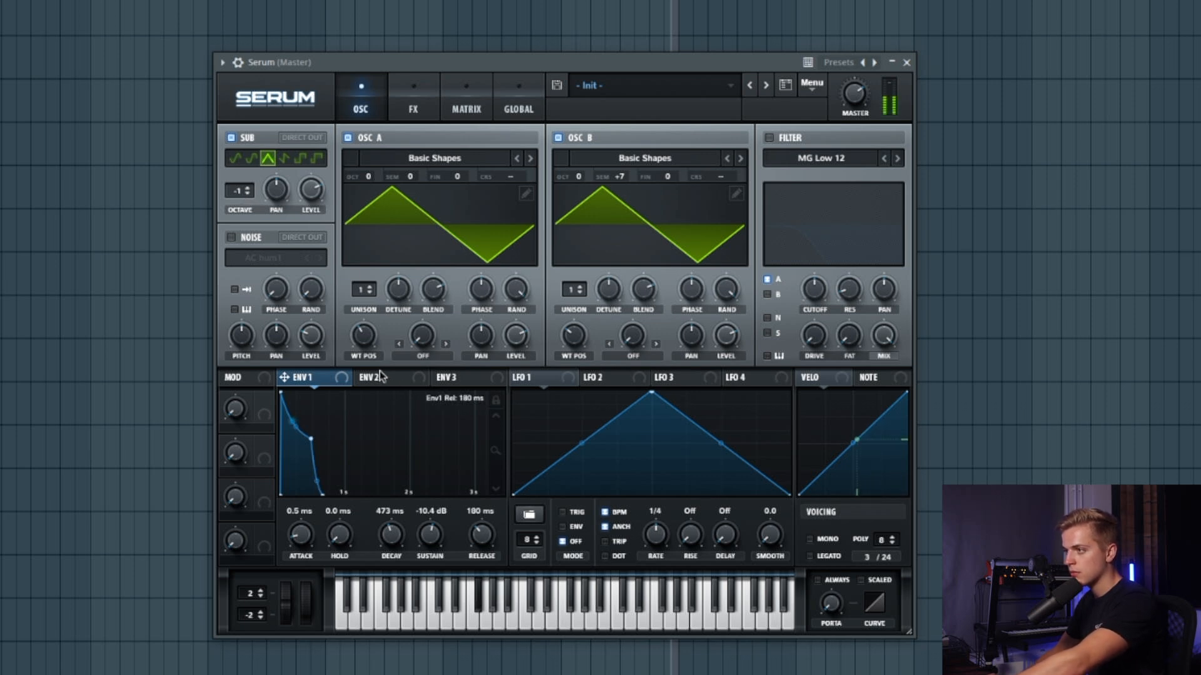
Enable the MG Low 12 filter and route Oscillator B, noise and sub through it along with Oscillator A.
click(769, 138)
click(767, 294)
click(768, 318)
click(767, 333)
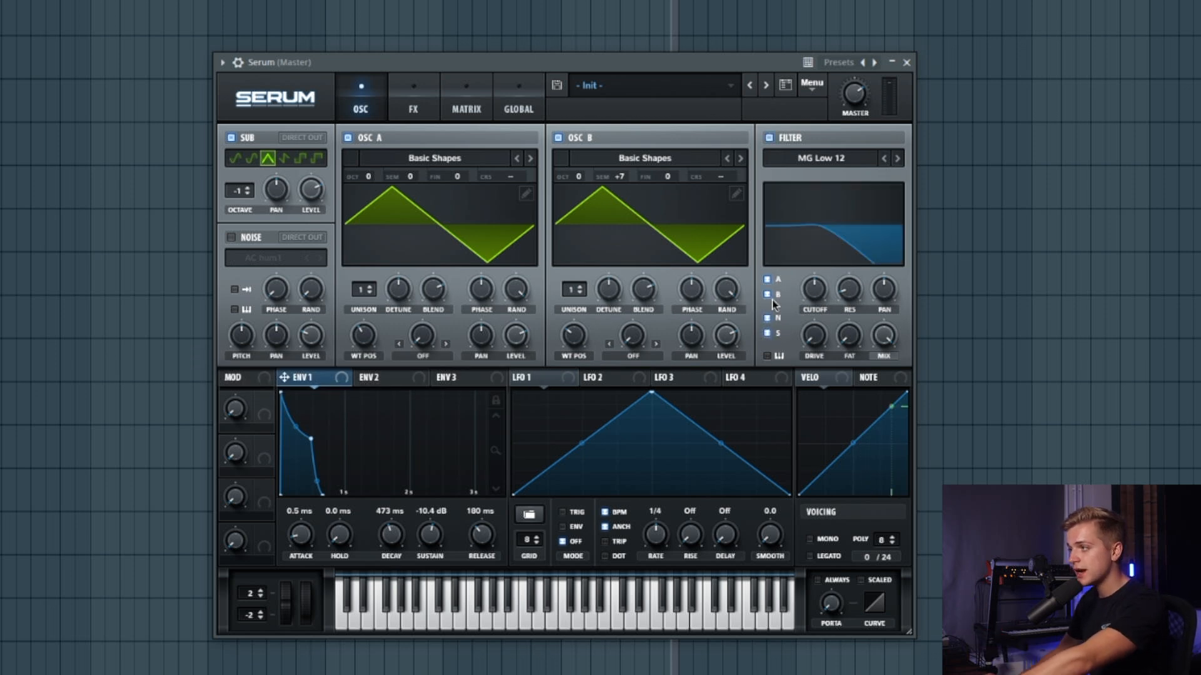
Set Env 2's decay to 485 ms and sustain to 0%, and assign it to the filter cutoff.
click(371, 378)
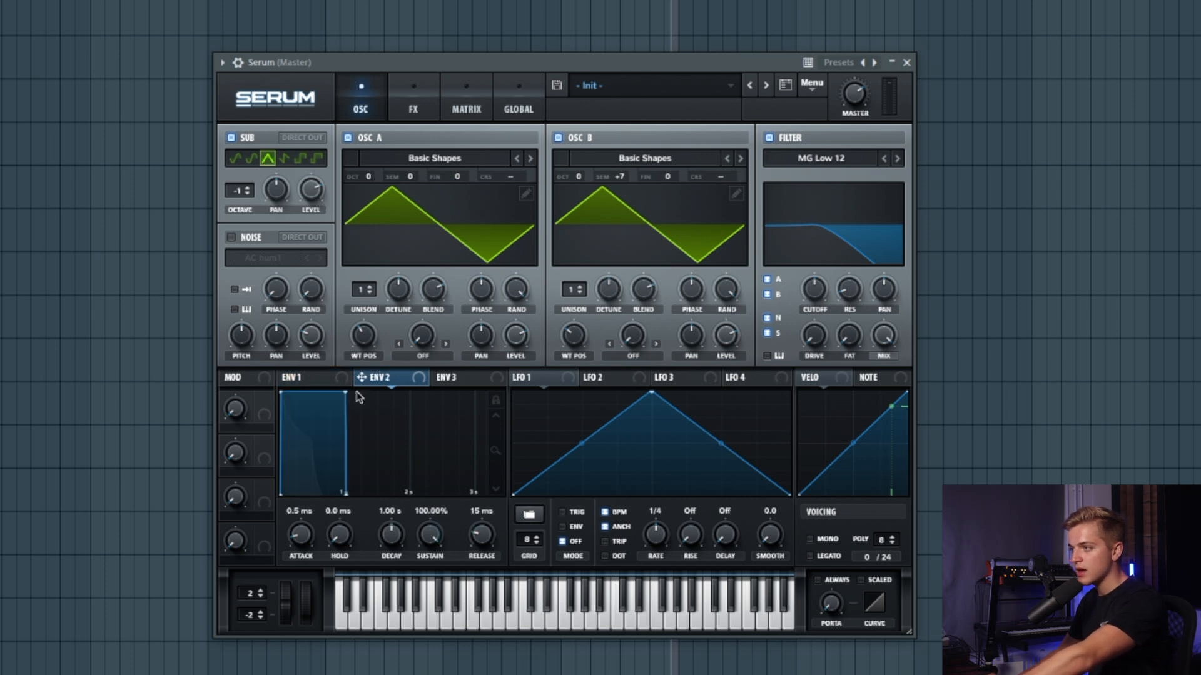
drag(348, 395, 309, 532)
drag(395, 381, 813, 291)
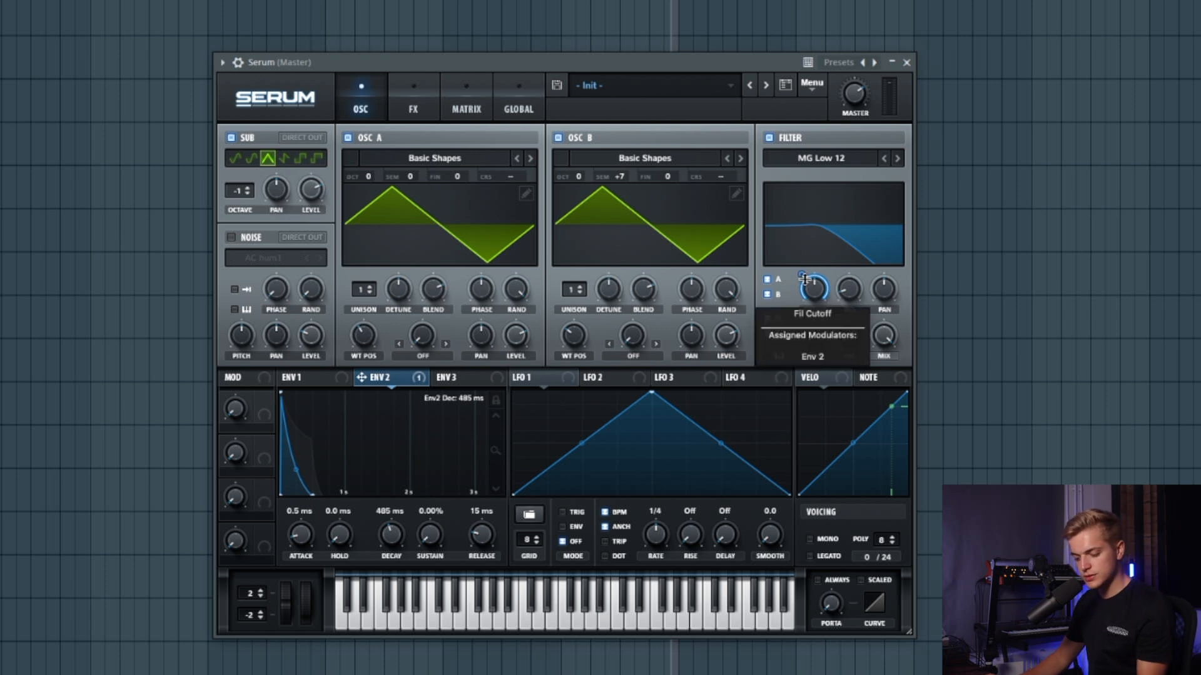
Reduce Env 2's modulation amount on the filter cutoff and shorten Env 2's decay to 375 ms.
drag(803, 275, 796, 319)
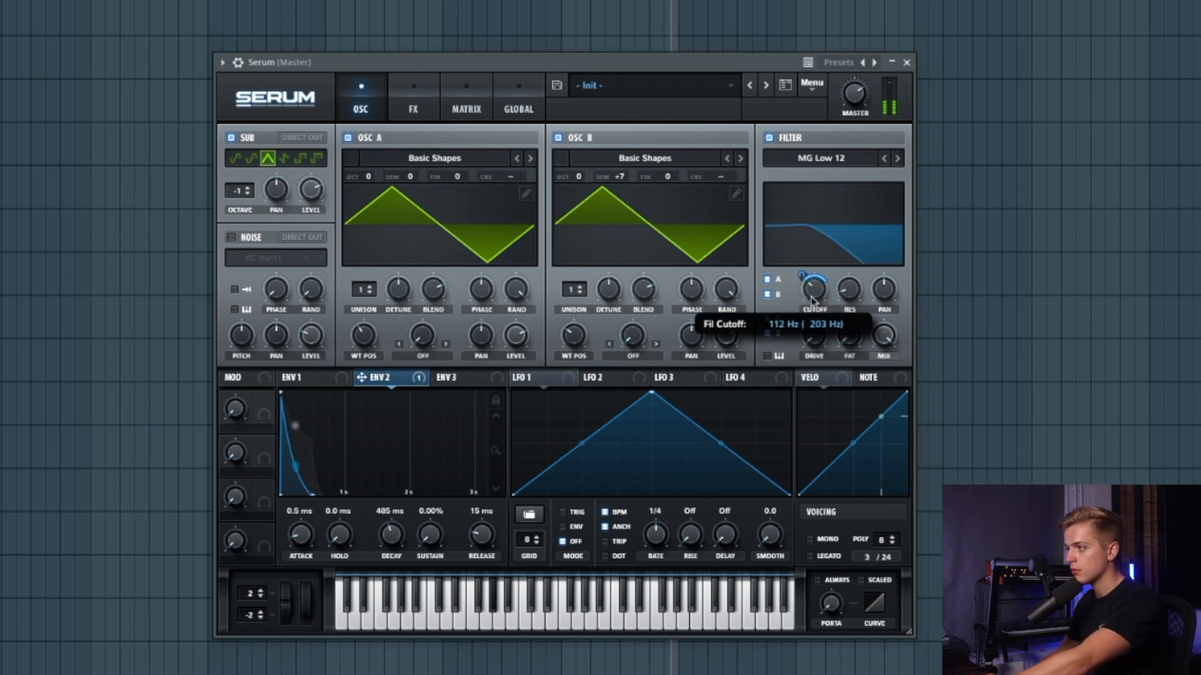
mouse_move(391, 535)
mouse_down()
mouse_move(381, 546)
mouse_move(403, 539)
mouse_up()
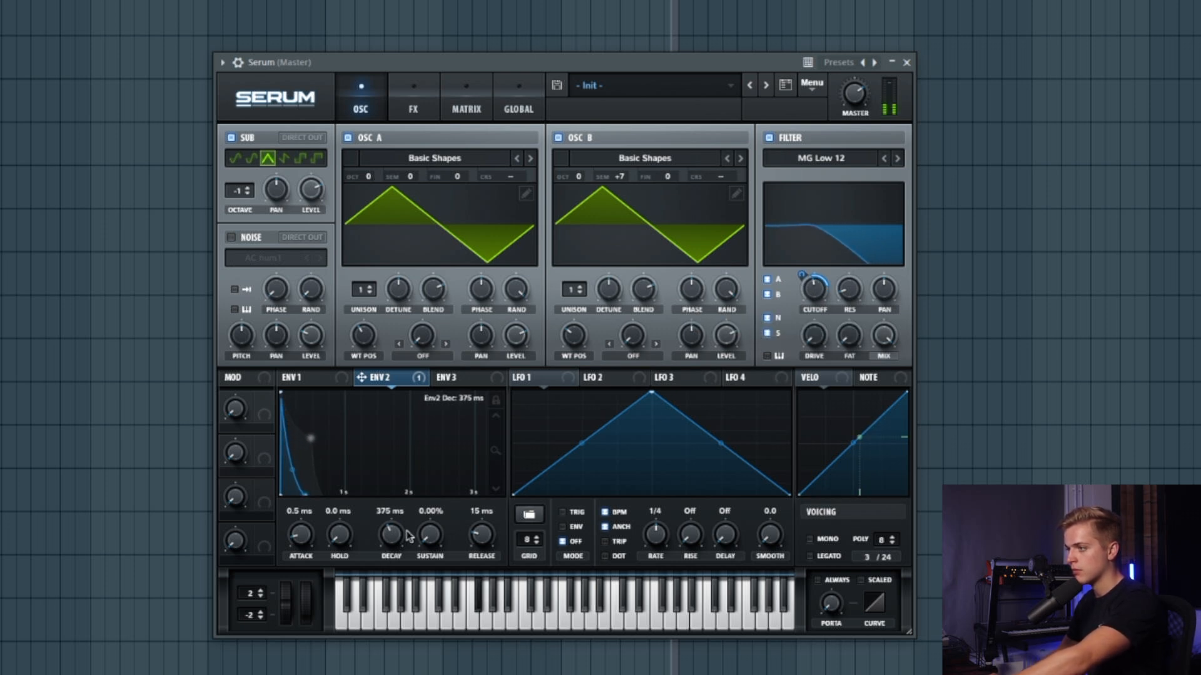
Set Env 1's attack to 1.2 ms and try other octaves on Oscillators B and A, ending at 0.
click(306, 379)
drag(305, 539, 305, 536)
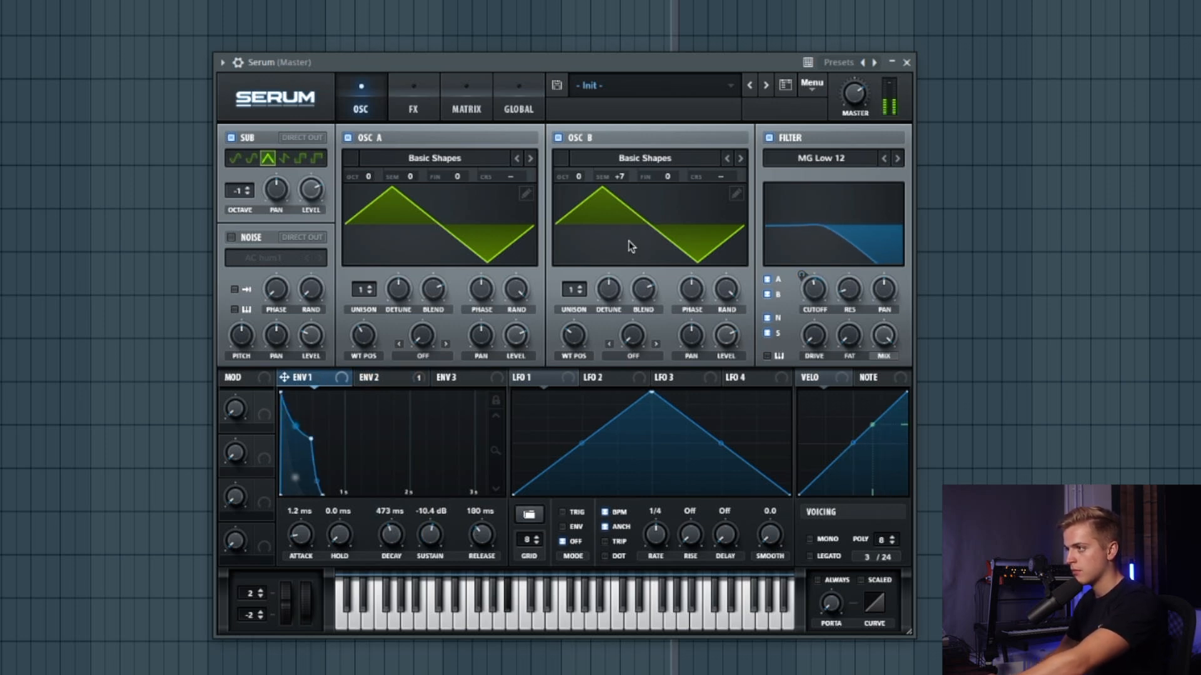
mouse_move(573, 177)
mouse_down()
mouse_move(573, 153)
mouse_move(575, 188)
mouse_up()
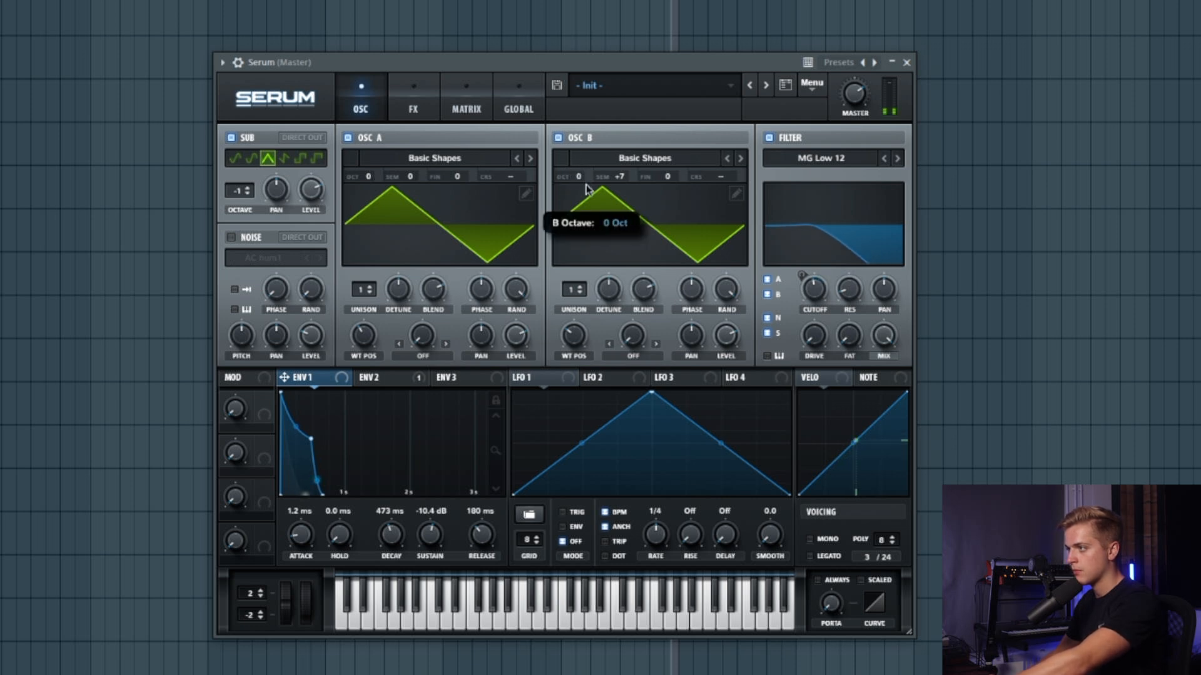
mouse_move(368, 177)
mouse_down()
mouse_move(370, 166)
mouse_move(370, 181)
mouse_up()
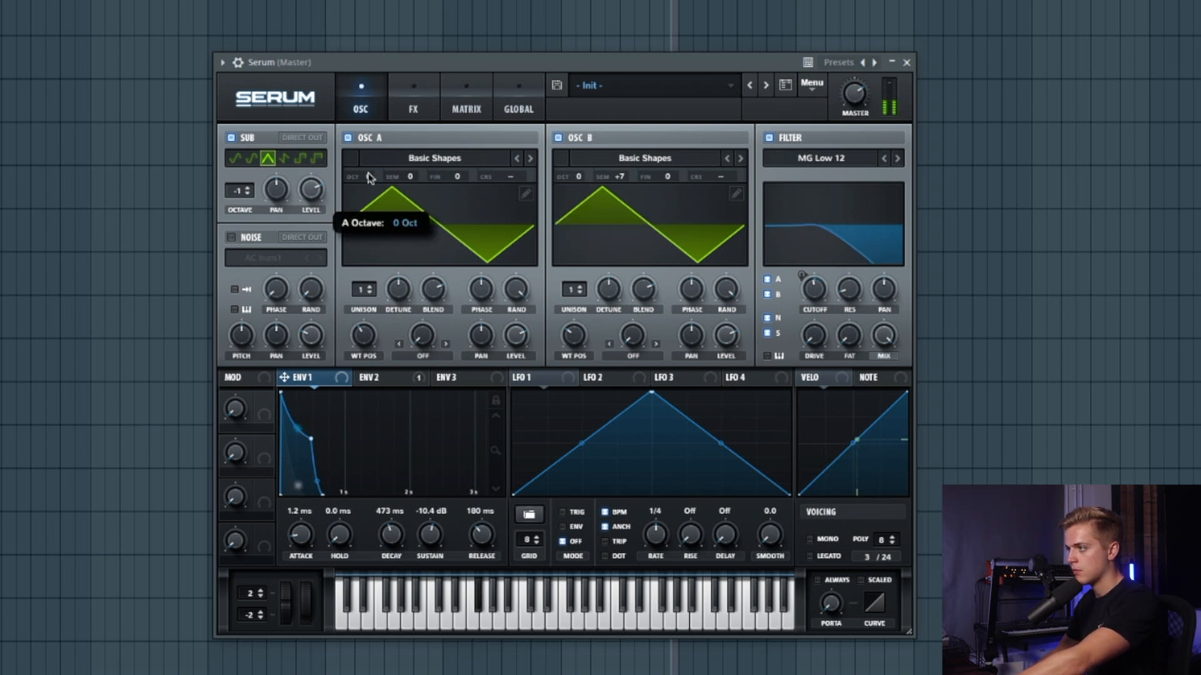
Change the filter type to MG Low 24 with more drive, and set Env 2's decay to 353 ms.
click(897, 158)
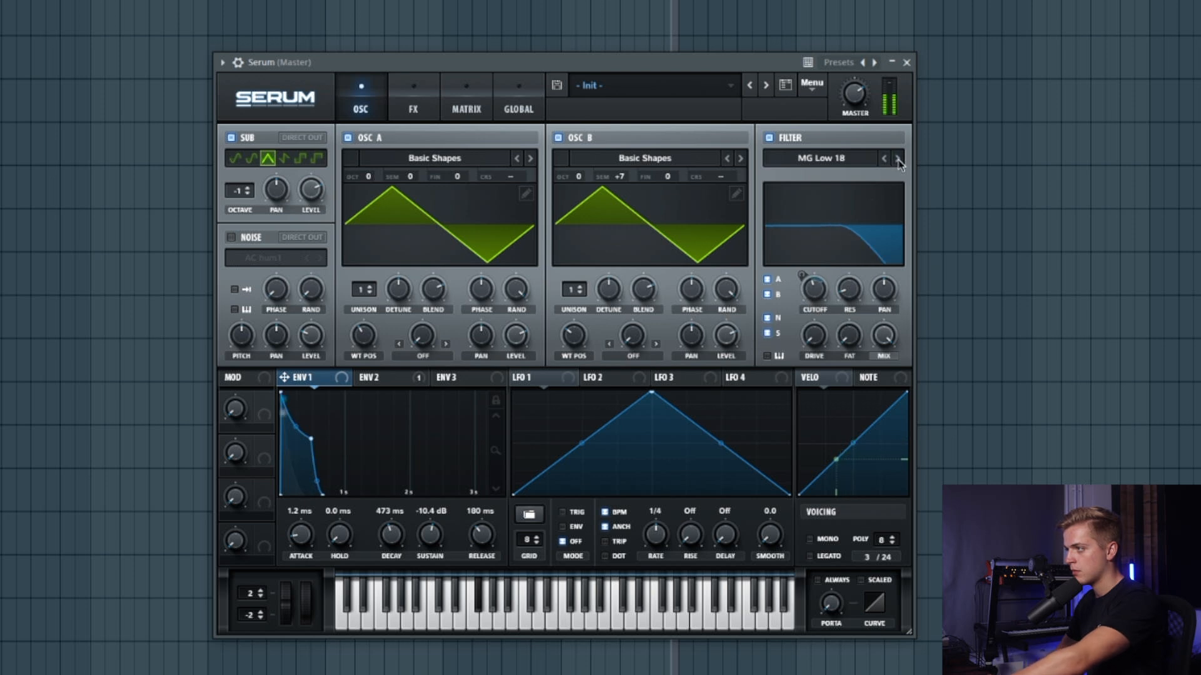
drag(813, 336, 811, 312)
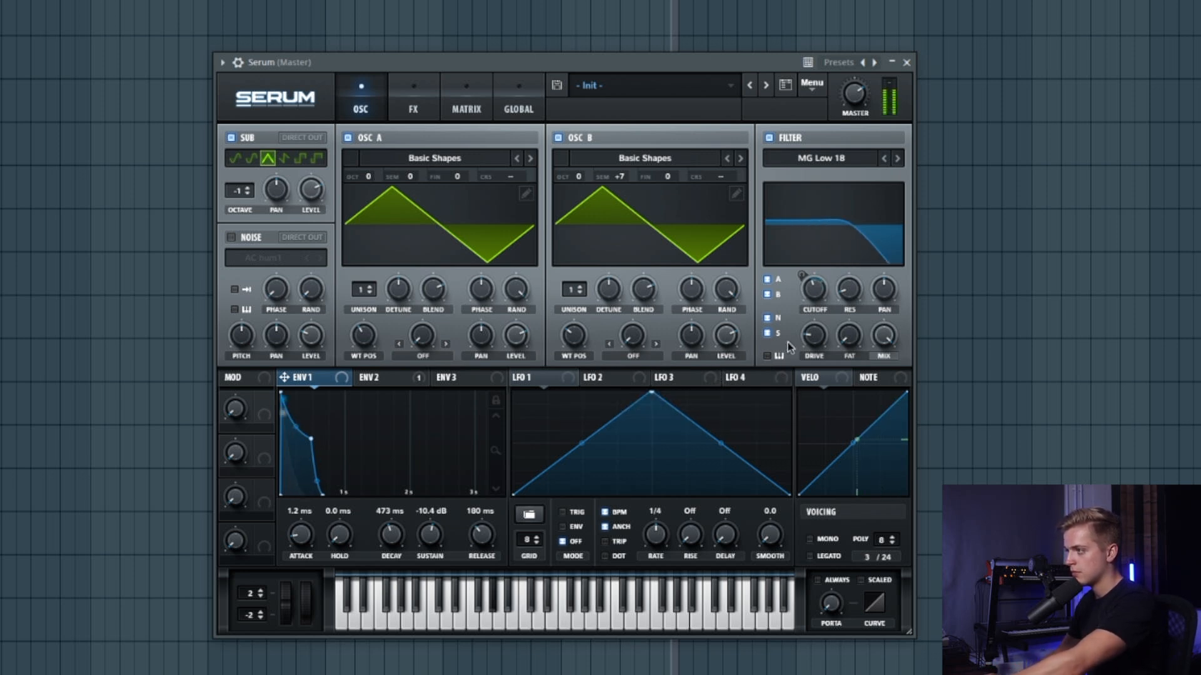
click(369, 377)
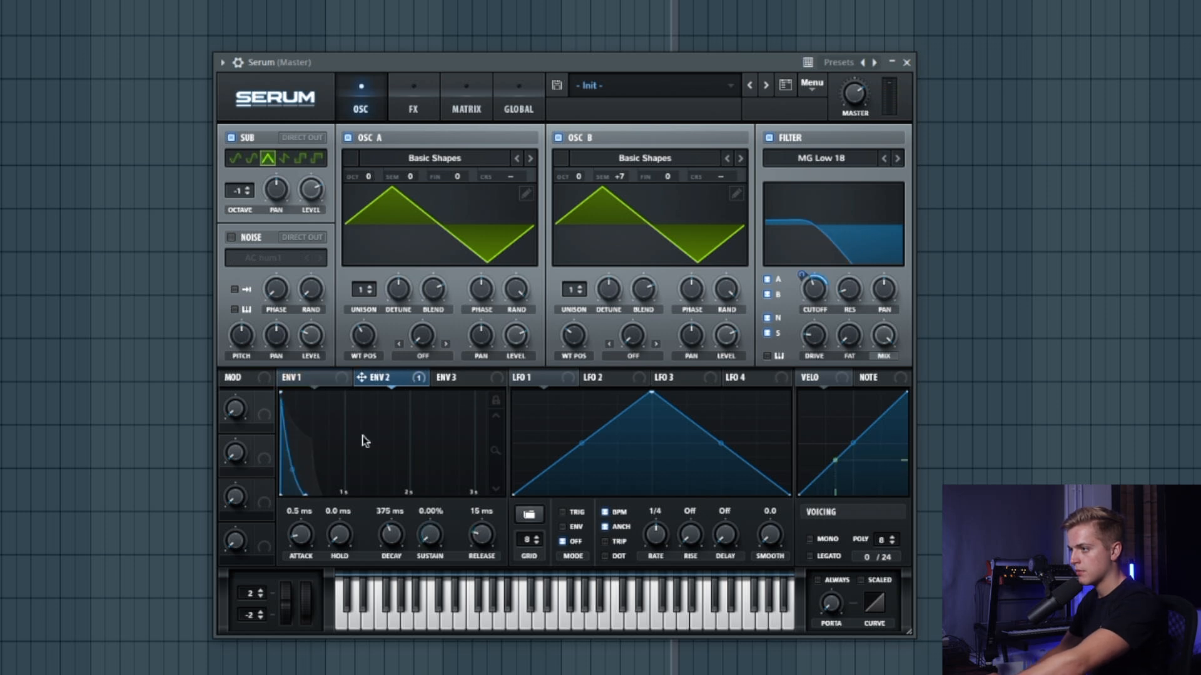
click(896, 160)
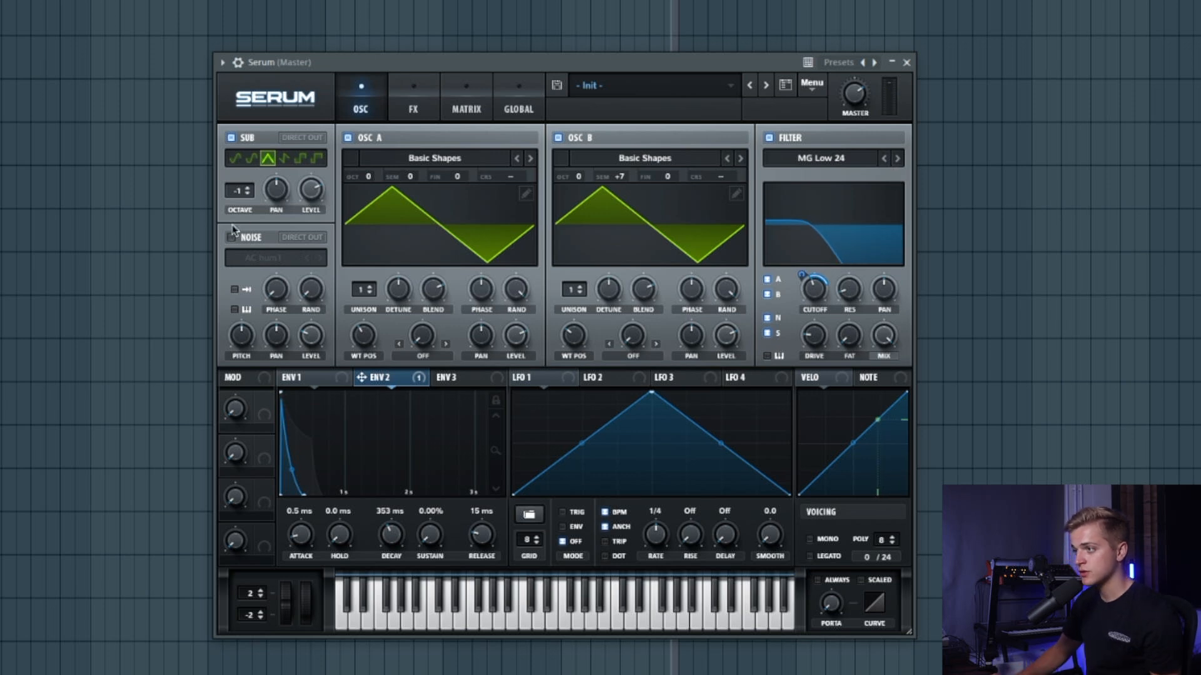
Enable the noise oscillator and load the J106 HP noise sample.
click(284, 258)
click(284, 258)
click(285, 258)
mouse_move(281, 278)
click(391, 396)
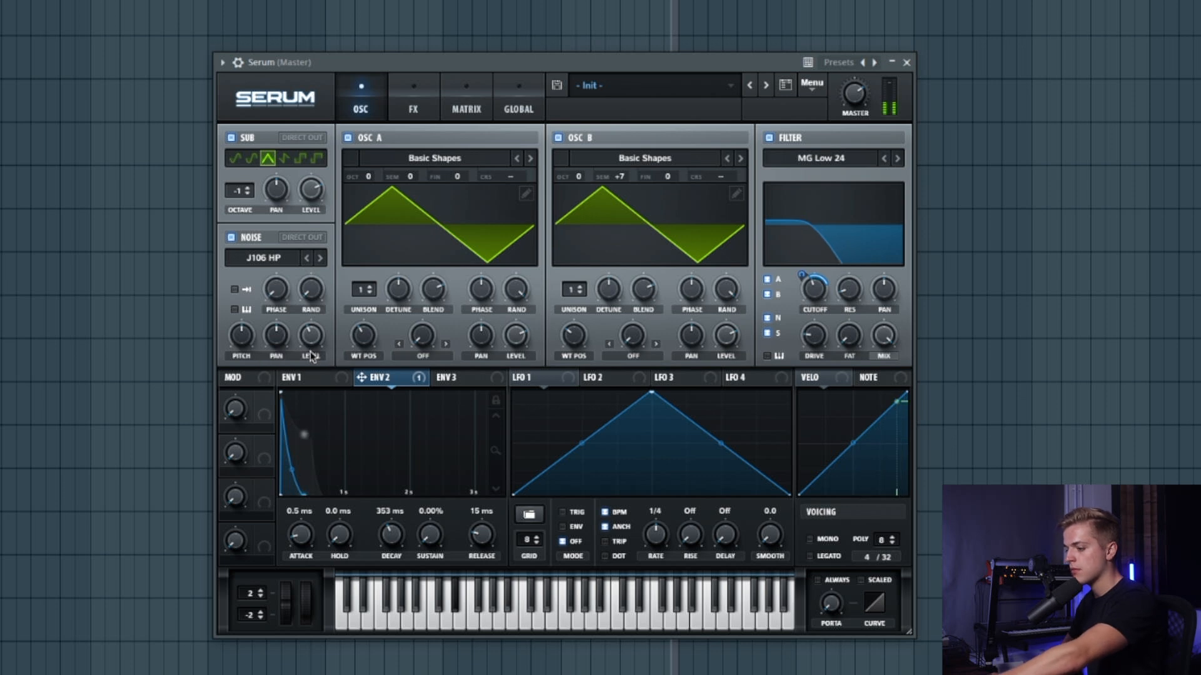
Enable the Tube distortion effect, fine-tune its drive, and raise the master volume.
click(413, 103)
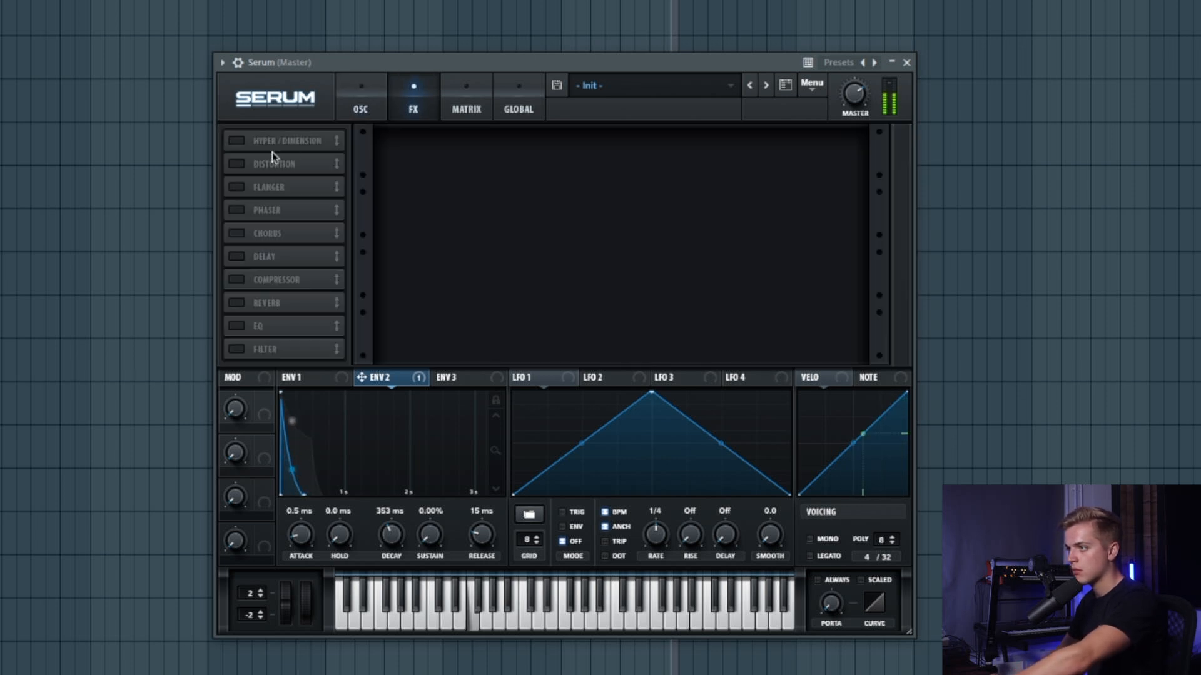
click(235, 163)
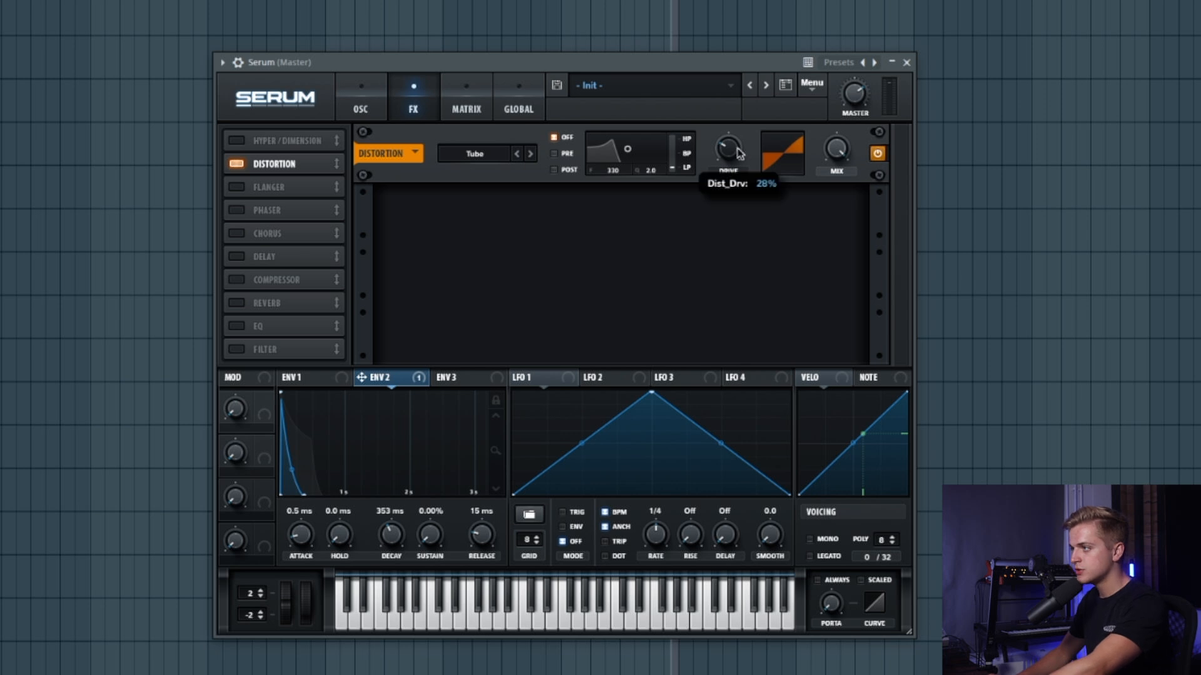
drag(741, 139, 738, 161)
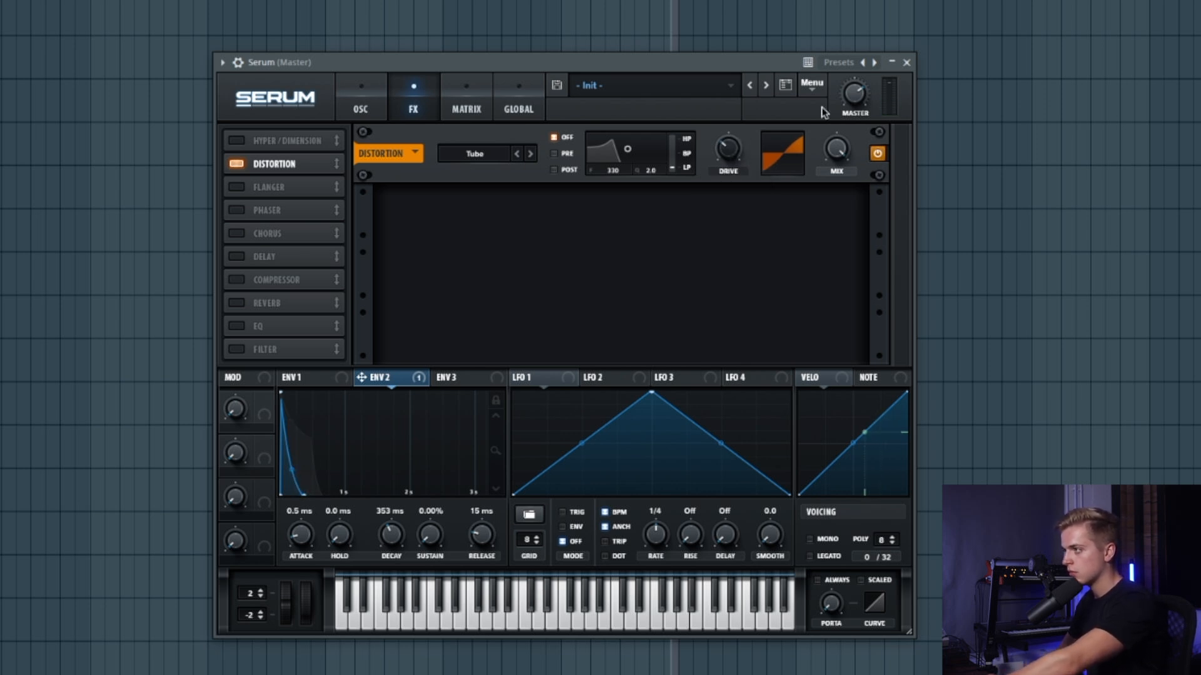
drag(850, 90, 859, 74)
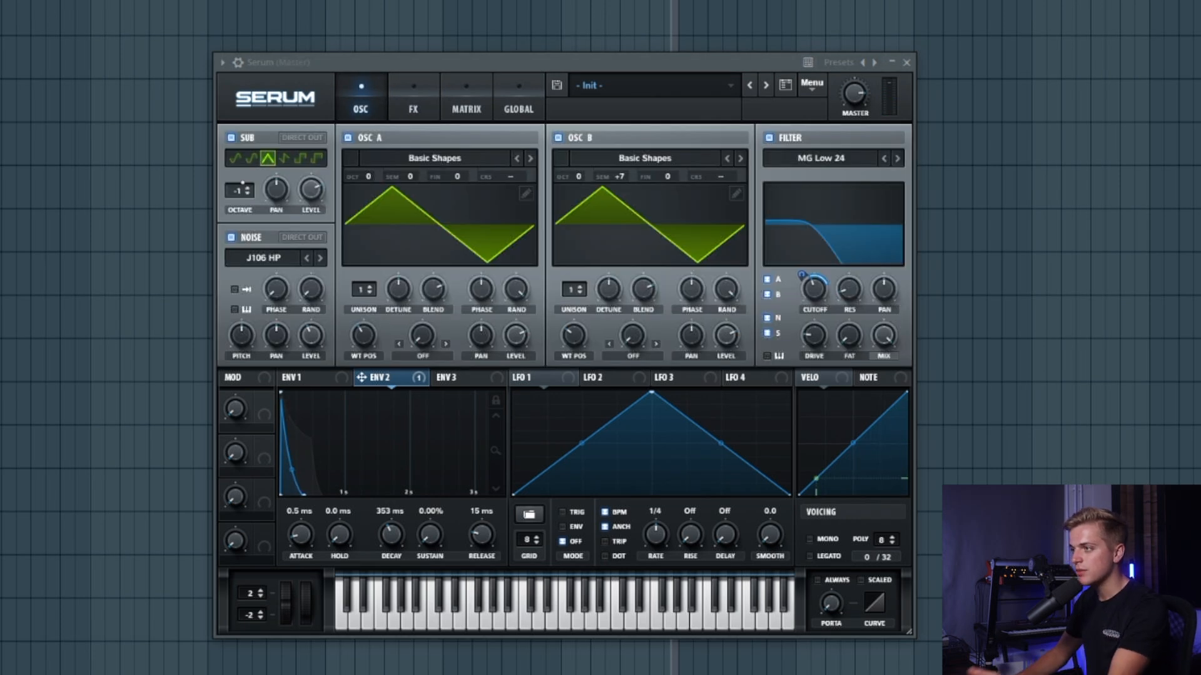
Lower the sub to octave -2 and Oscillator A to octave -1, and lengthen Env 2's decay to 580 ms.
drag(242, 183, 242, 193)
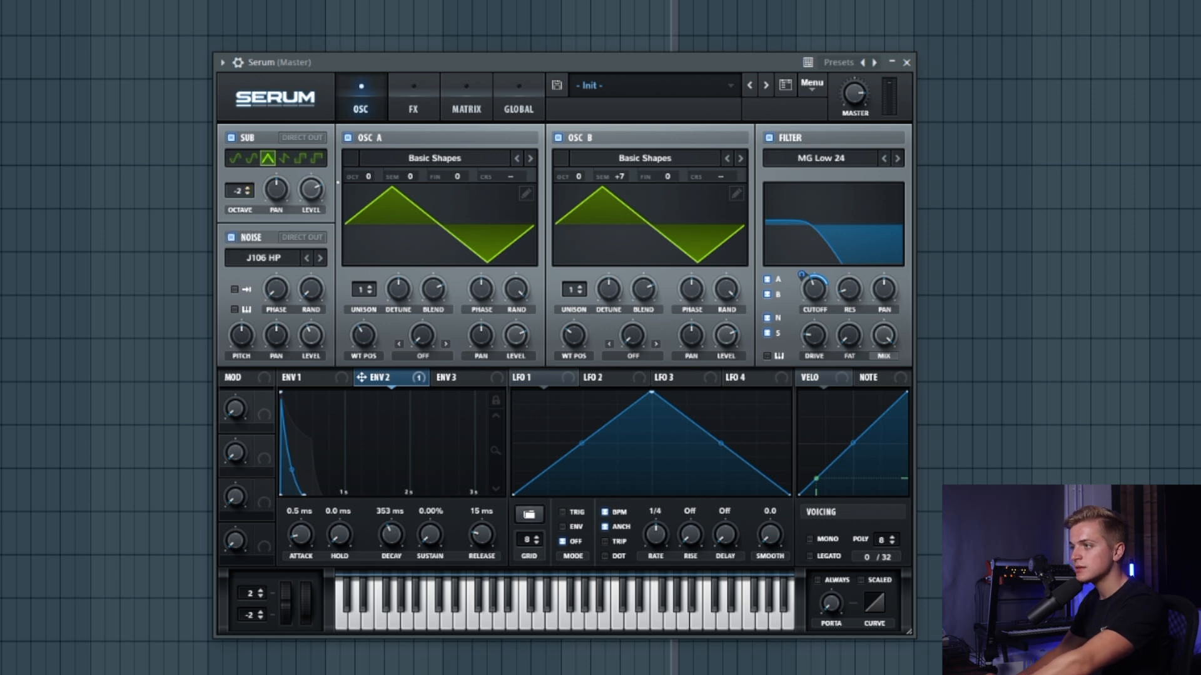
drag(367, 176, 368, 183)
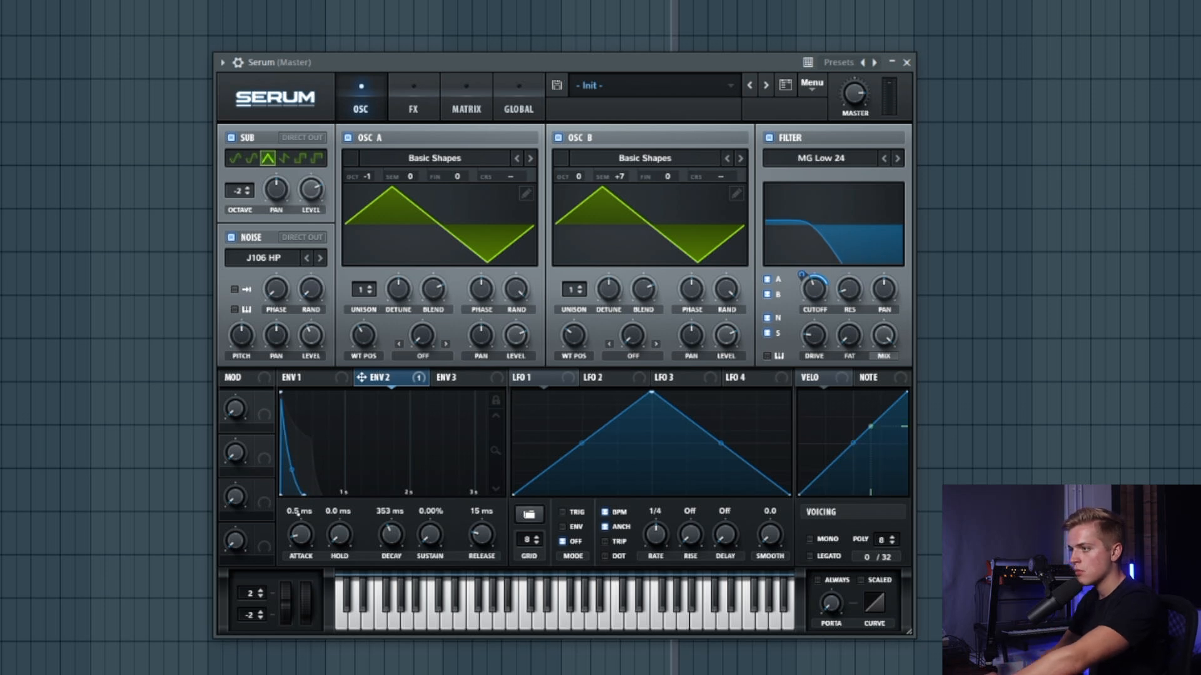
drag(304, 494, 319, 494)
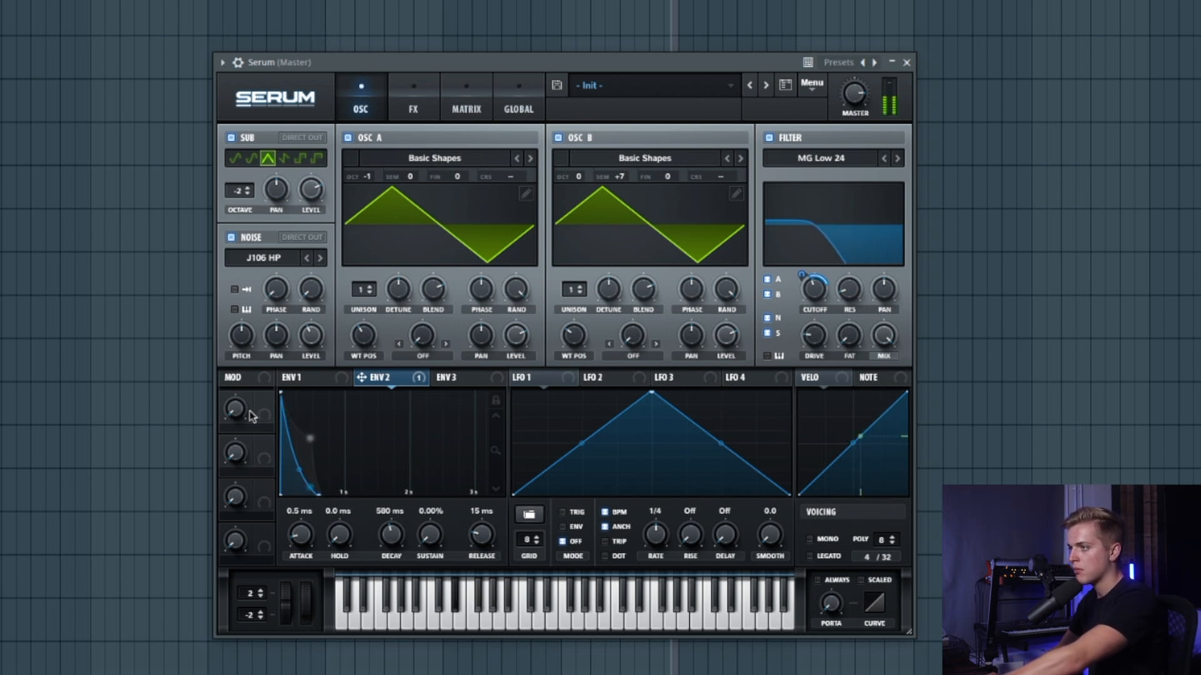
drag(576, 291, 575, 281)
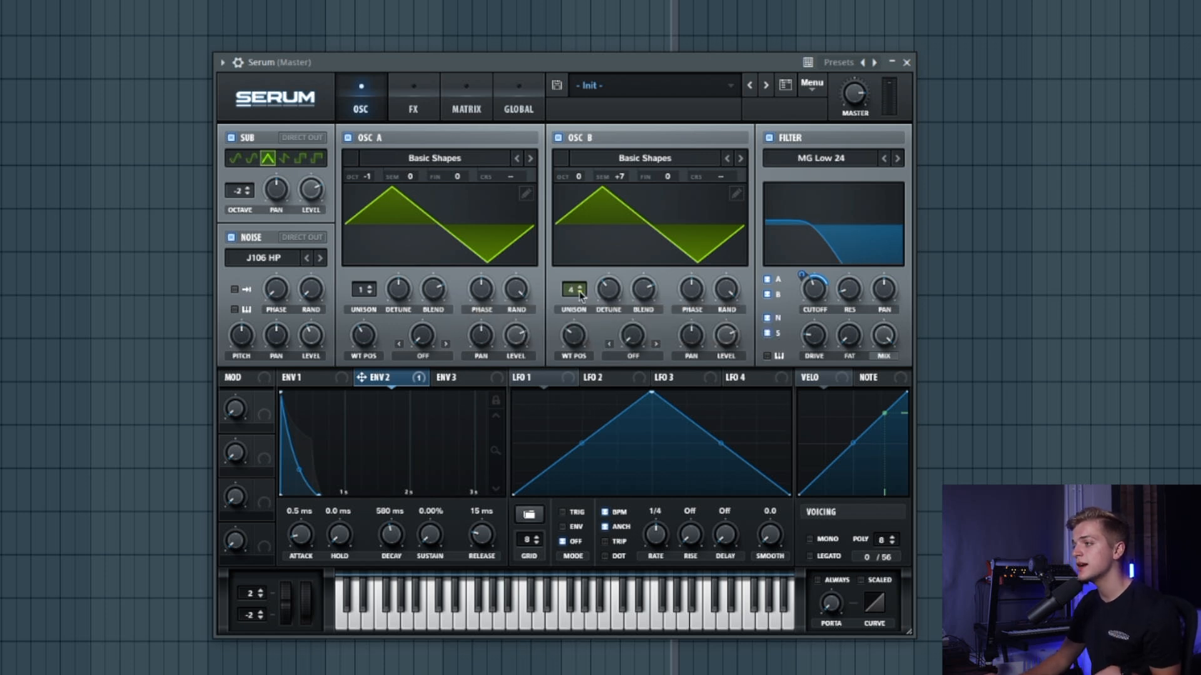
drag(580, 293, 584, 434)
right_click(607, 289)
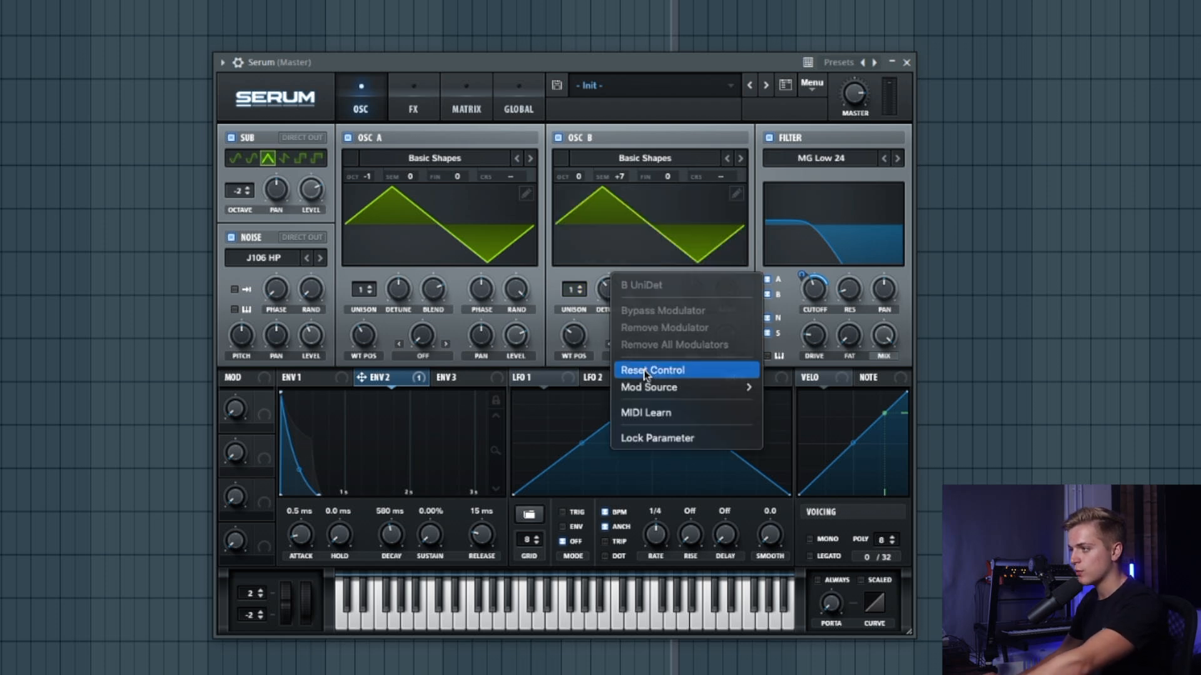
click(650, 371)
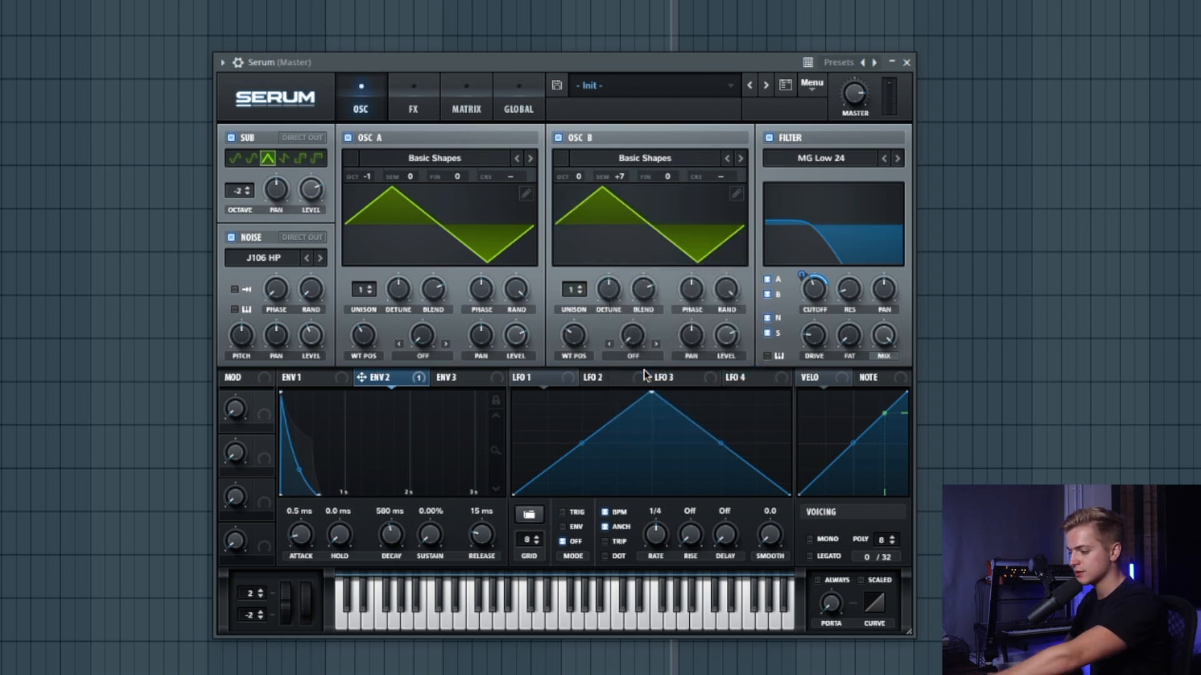
Enable the chorus effect, adjust its low-pass filter, and set its mix to about 27%.
click(404, 107)
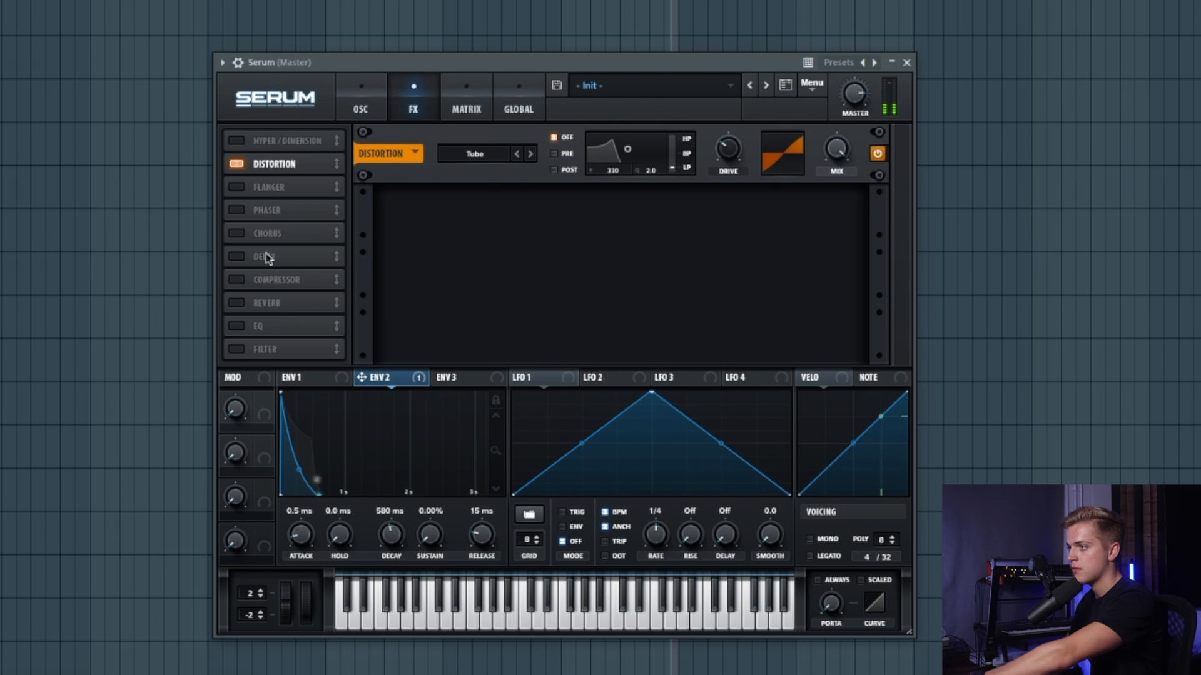
click(235, 231)
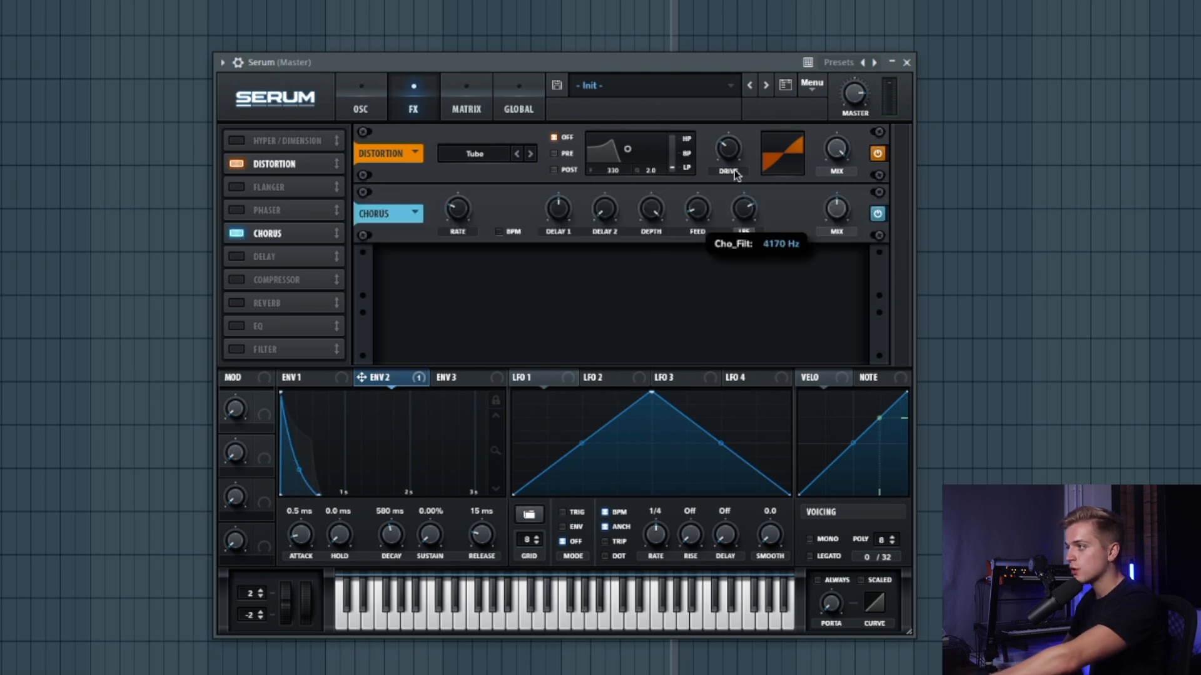
drag(748, 215, 747, 209)
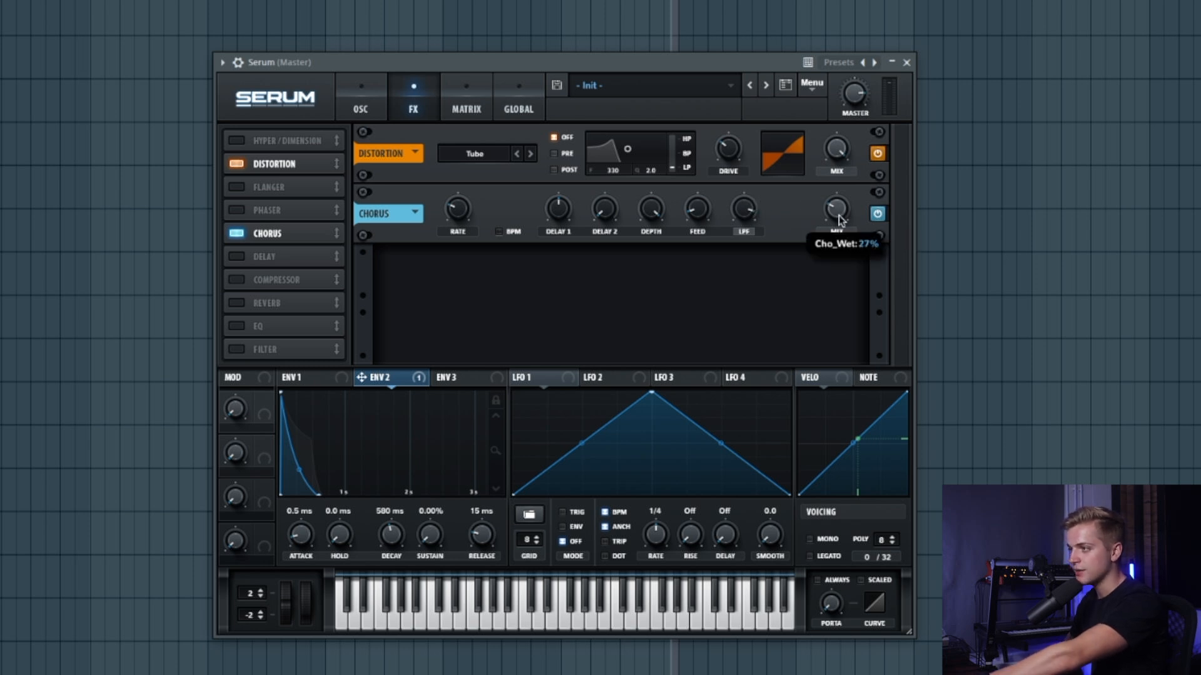
drag(838, 215, 839, 216)
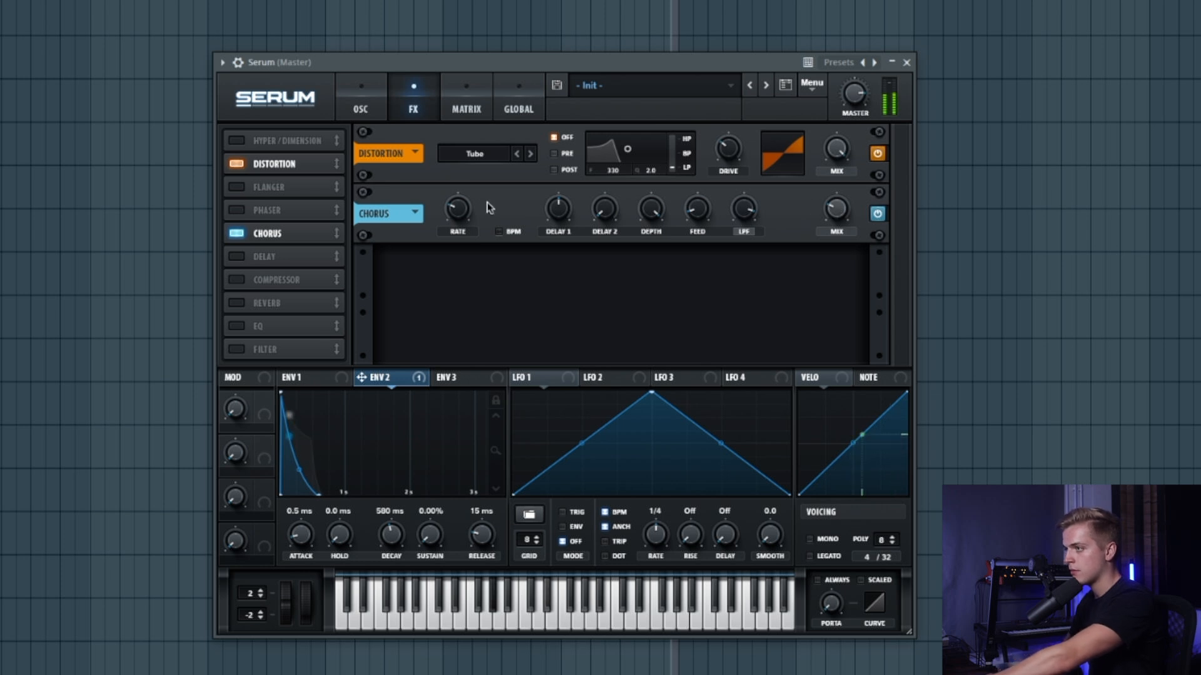
Enable the Hyper/Dimension effect, set the Dimension mix to 28%, and adjust the Dimension size.
click(236, 210)
click(236, 210)
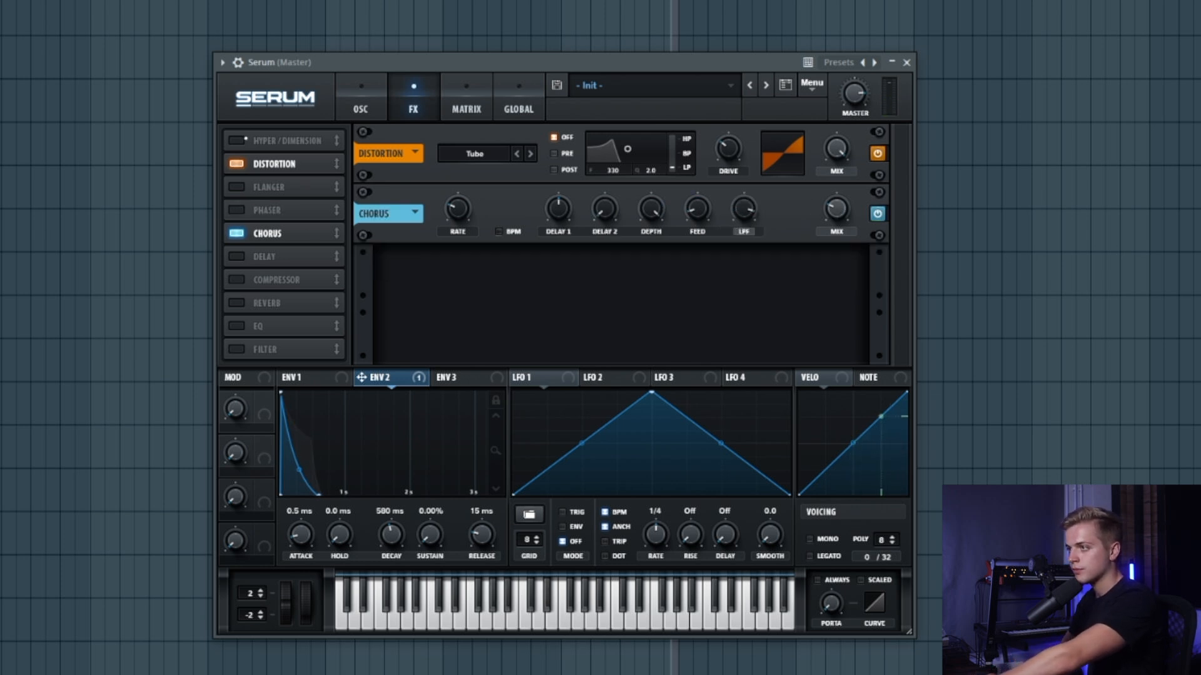
click(236, 140)
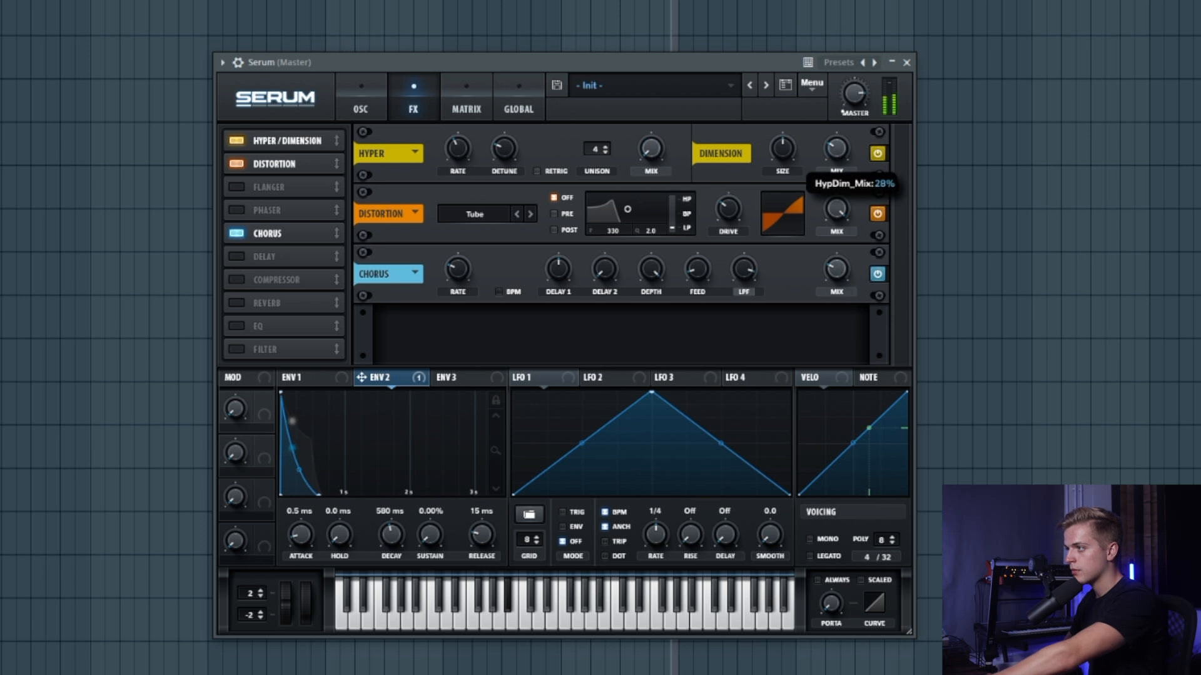
drag(783, 180, 782, 172)
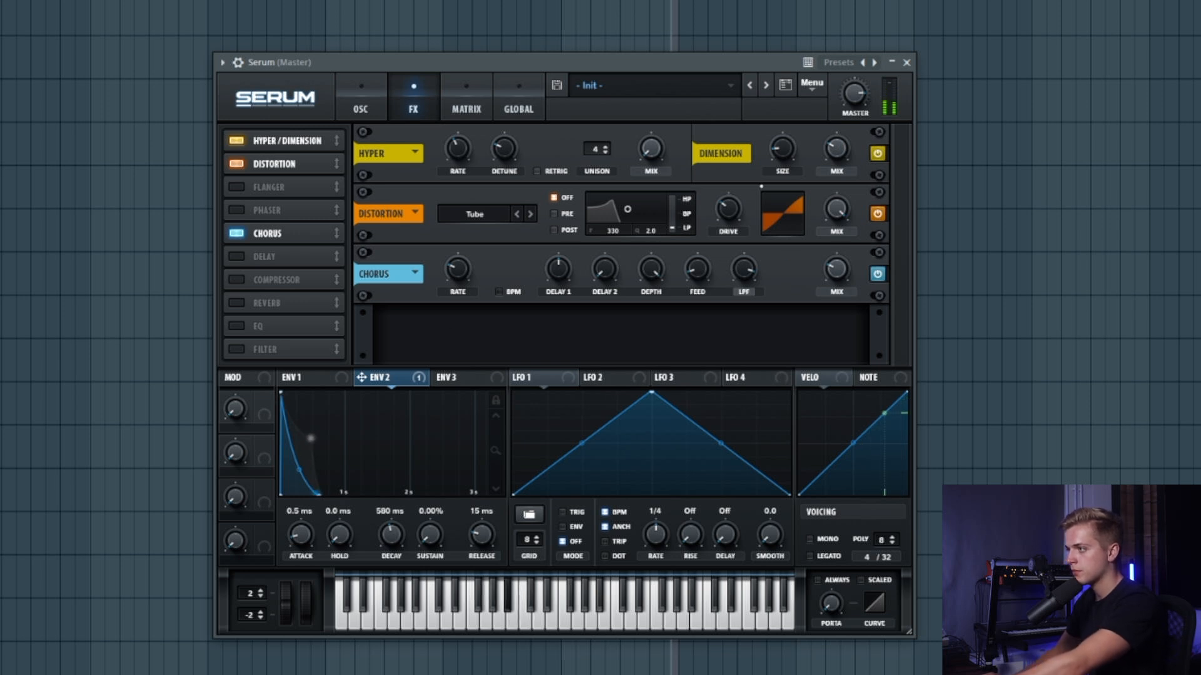
mouse_move(740, 212)
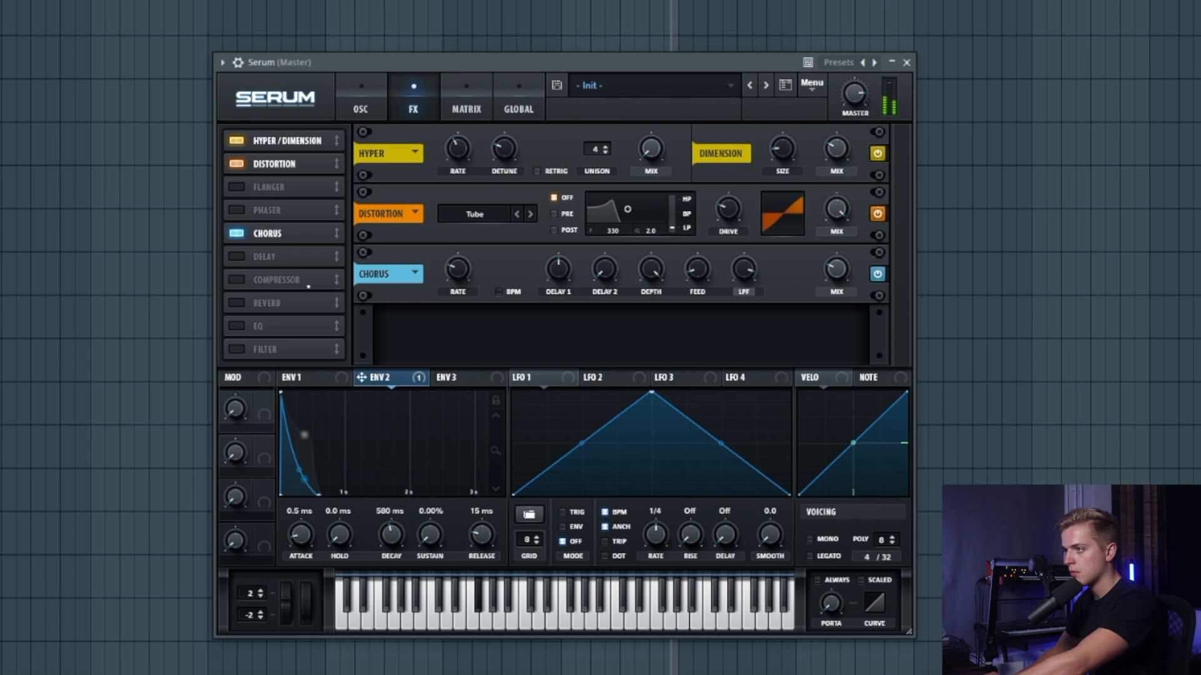
Enable the Hall reverb and adjust its low cut, and enable the compressor with a small gain boost.
click(237, 302)
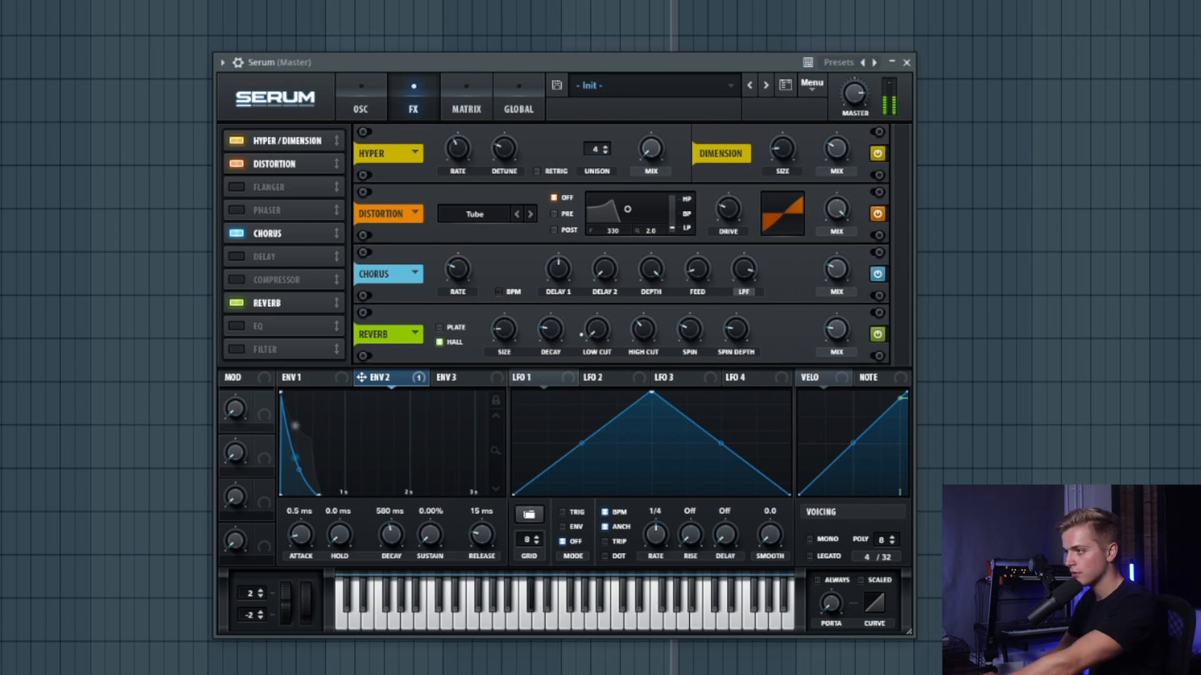
drag(595, 333, 597, 304)
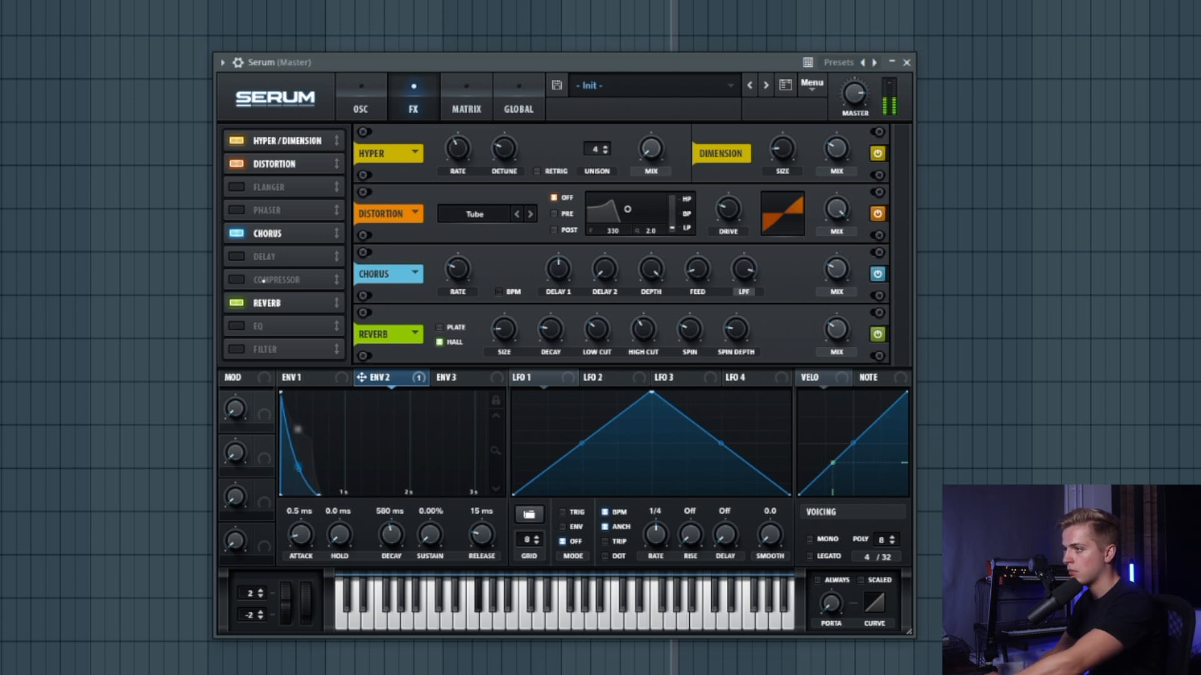
click(240, 280)
mouse_move(635, 323)
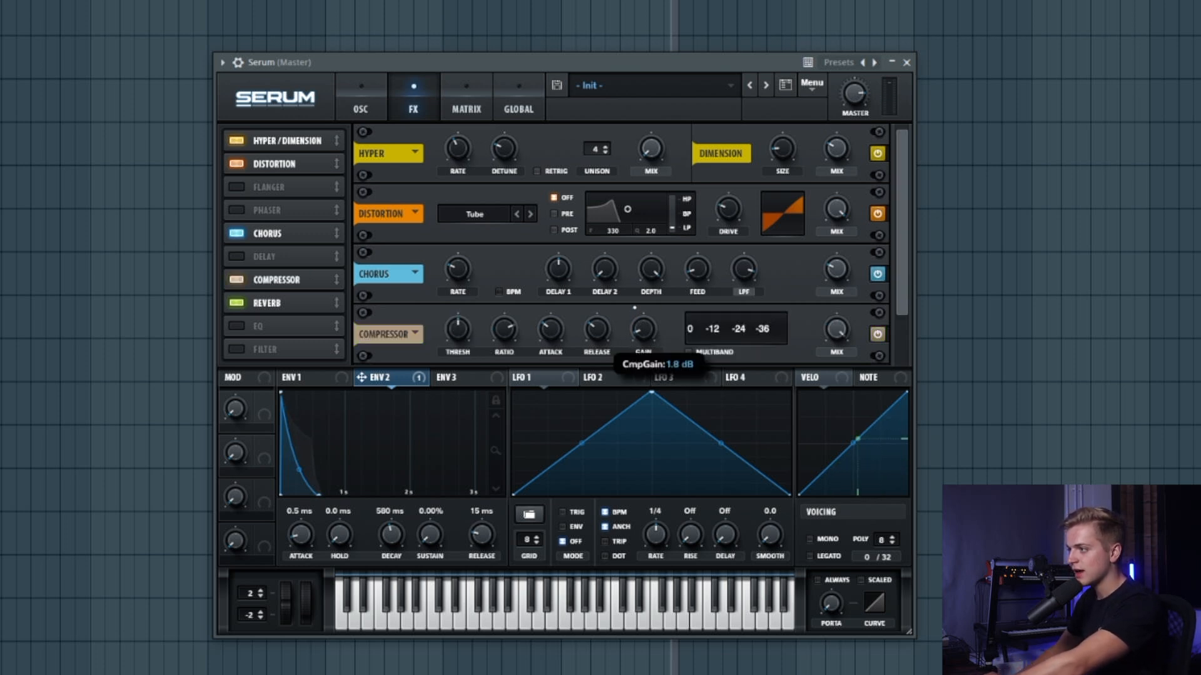
drag(649, 331, 648, 324)
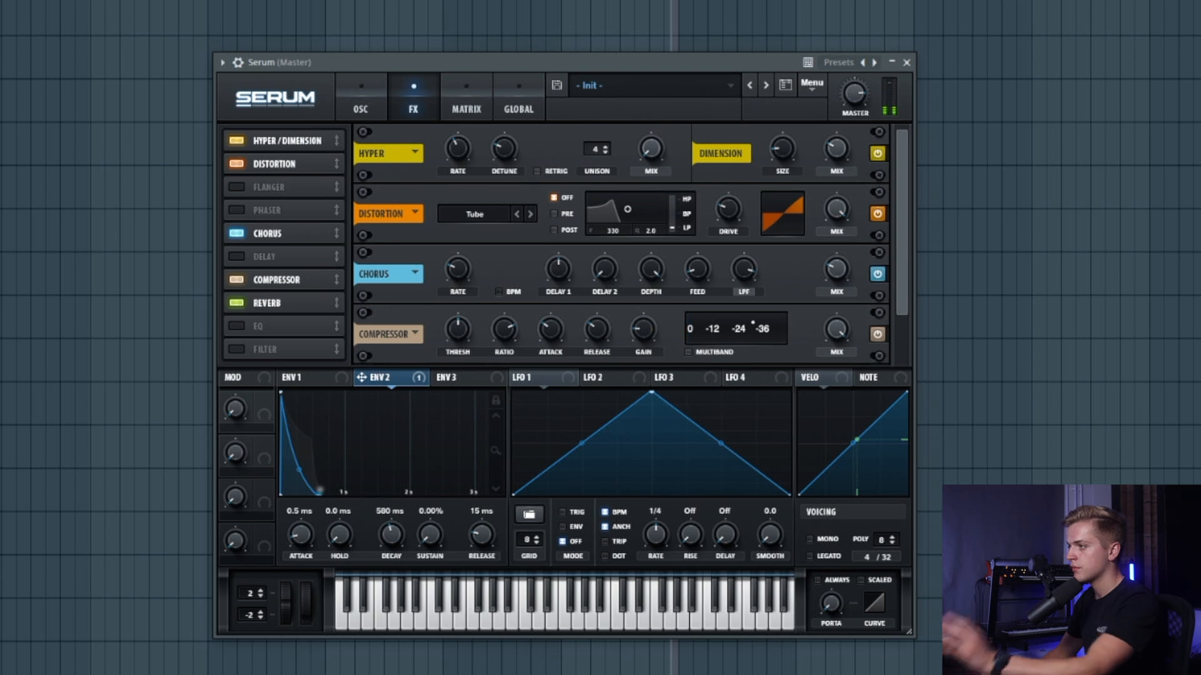
Enable the delay after the compressor with 1/16 left and right times and its filter at 1238 Hz, Q 3.0.
click(258, 257)
click(257, 257)
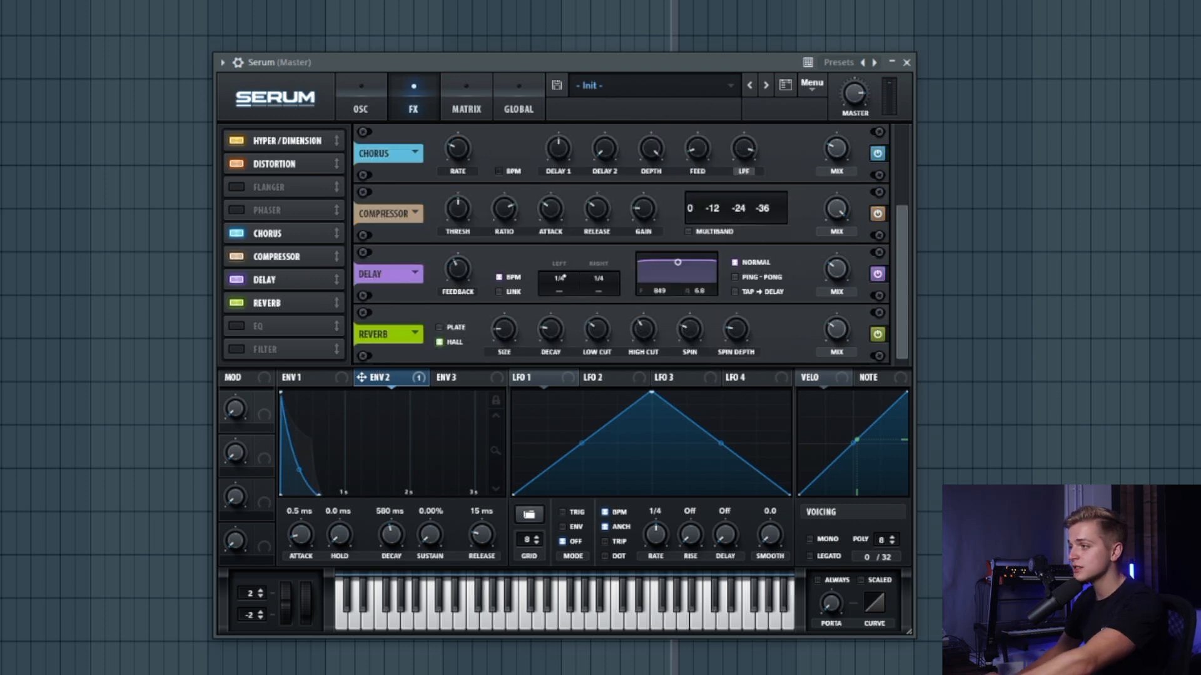
drag(565, 275, 599, 297)
drag(677, 262, 683, 274)
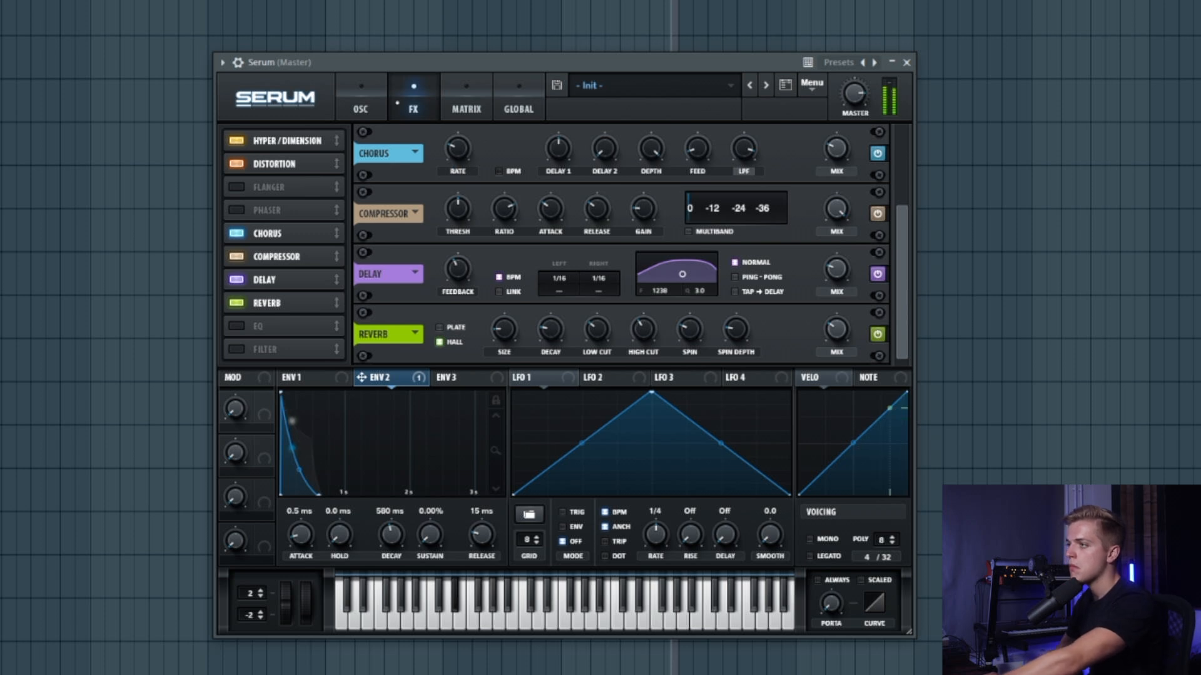
click(380, 109)
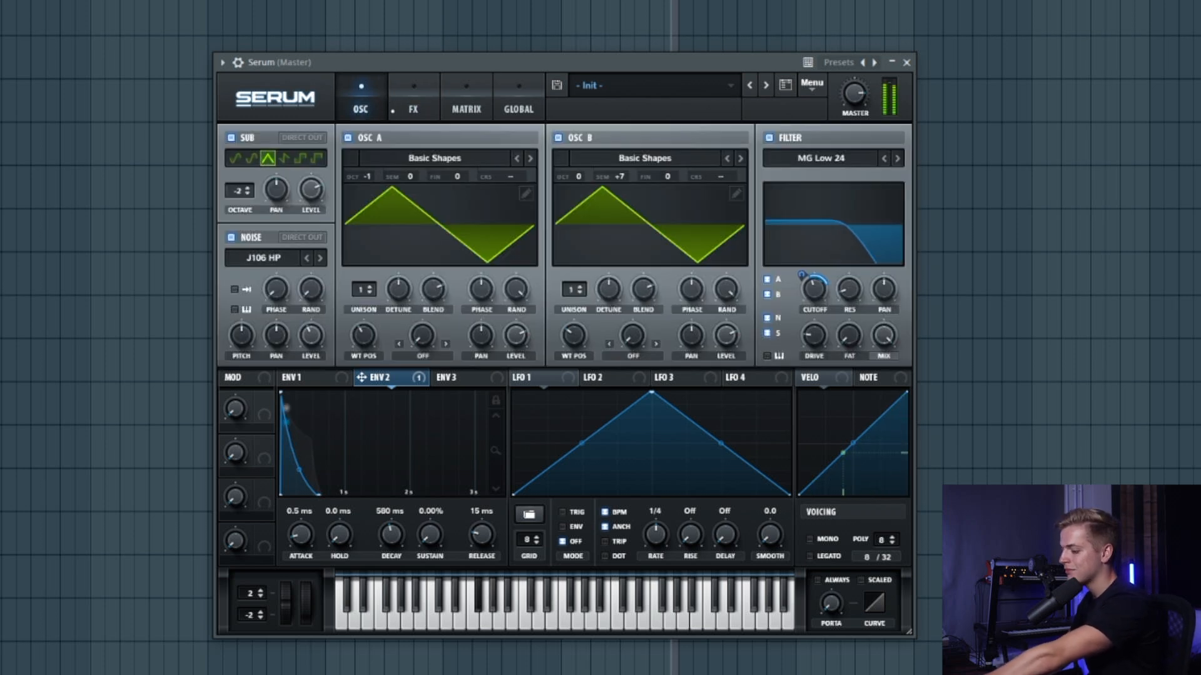